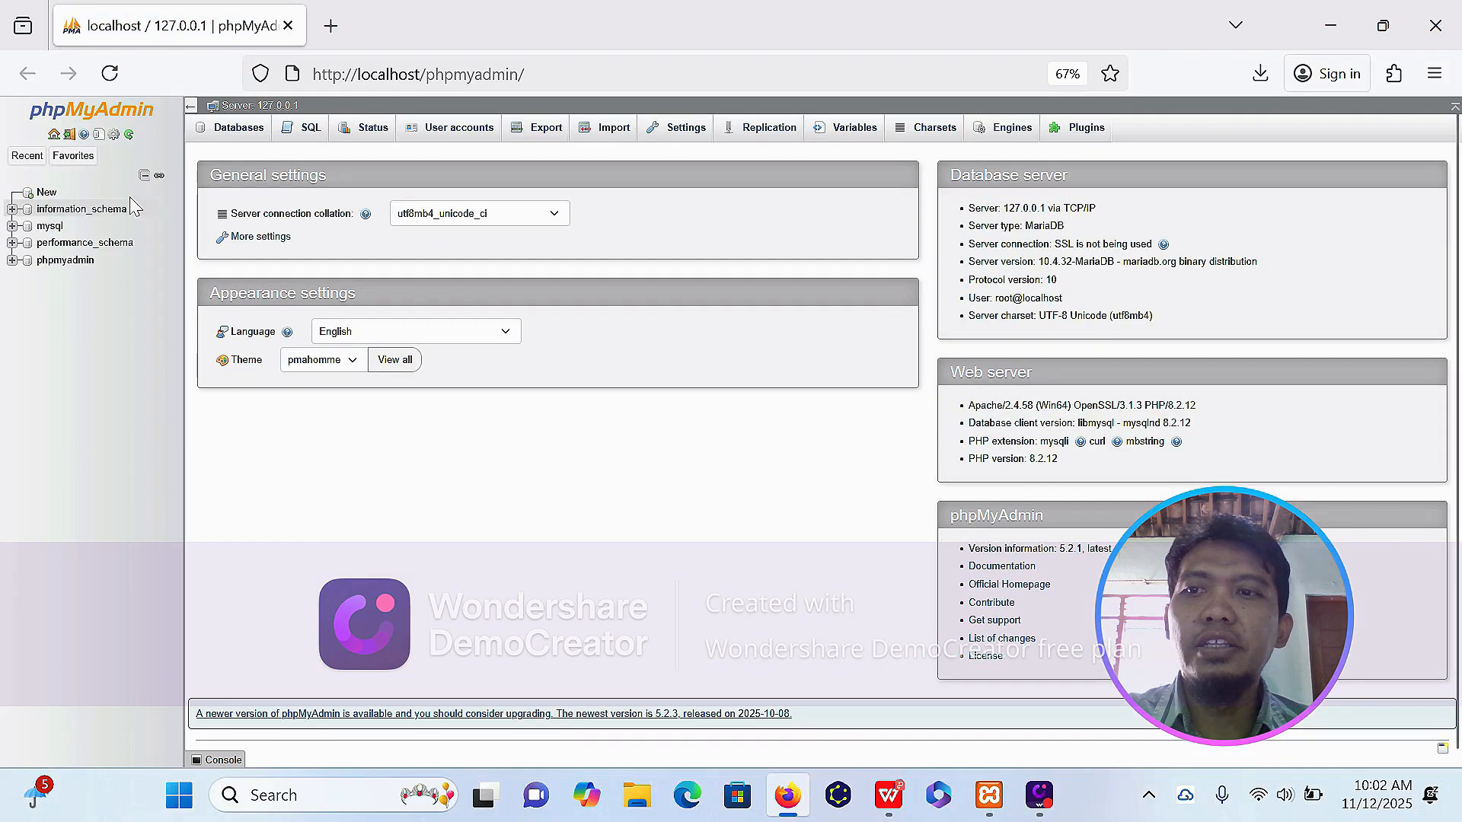
Create a database named Tugas2 with collation utf8mb4_general_ci and open its SQL query editor.
click(46, 193)
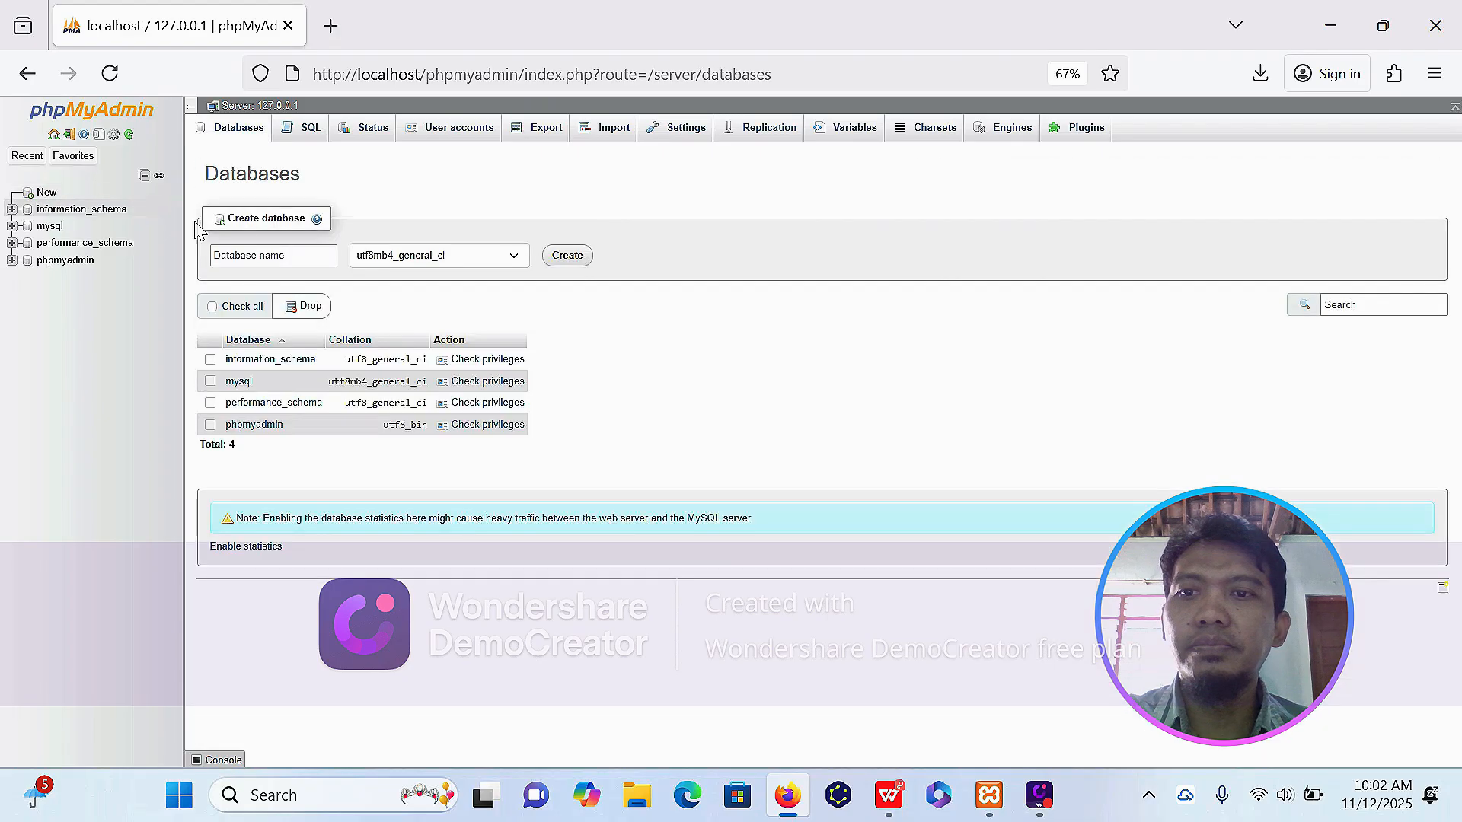
click(279, 245)
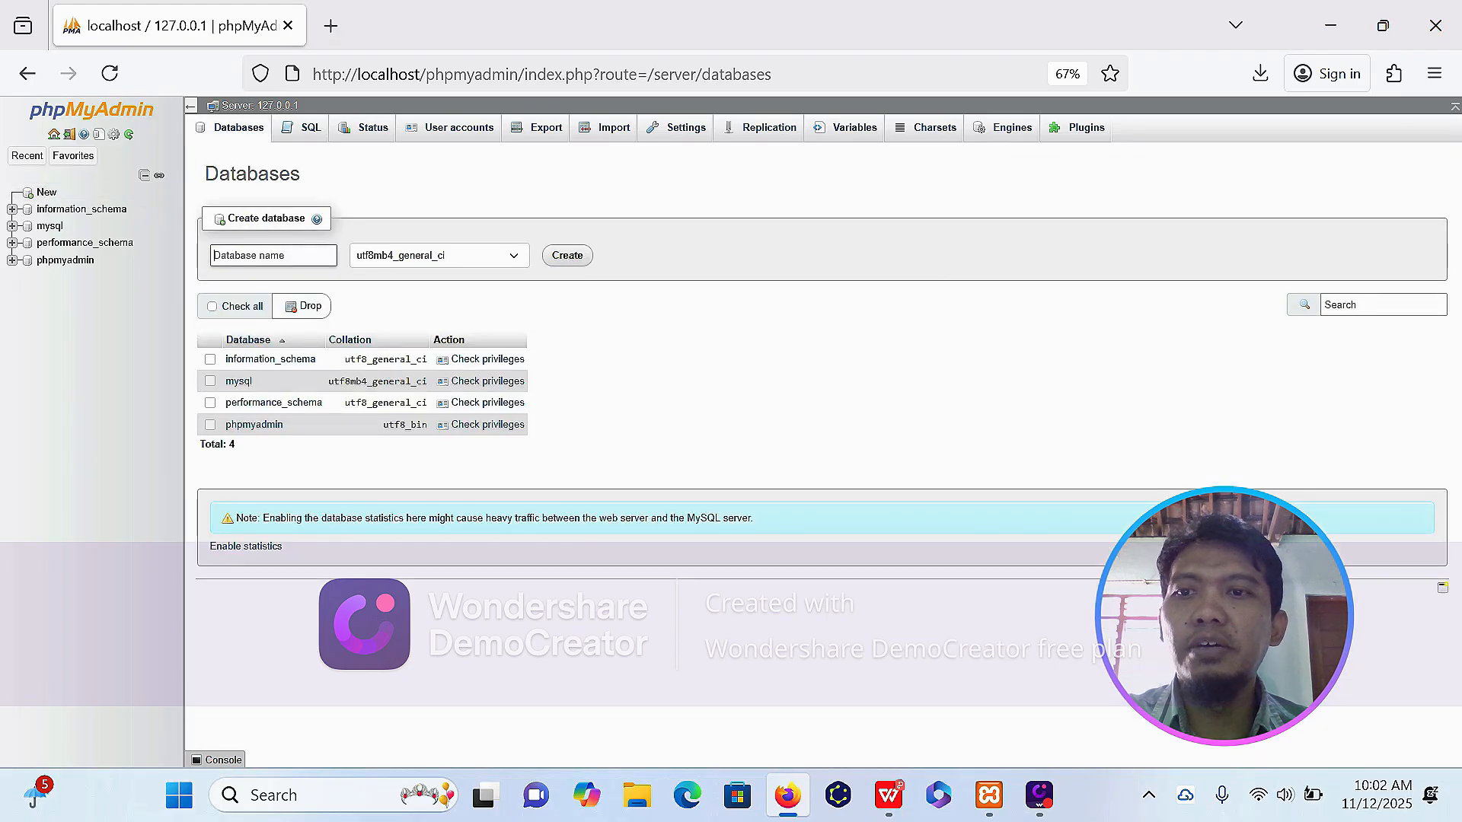
key(Return)
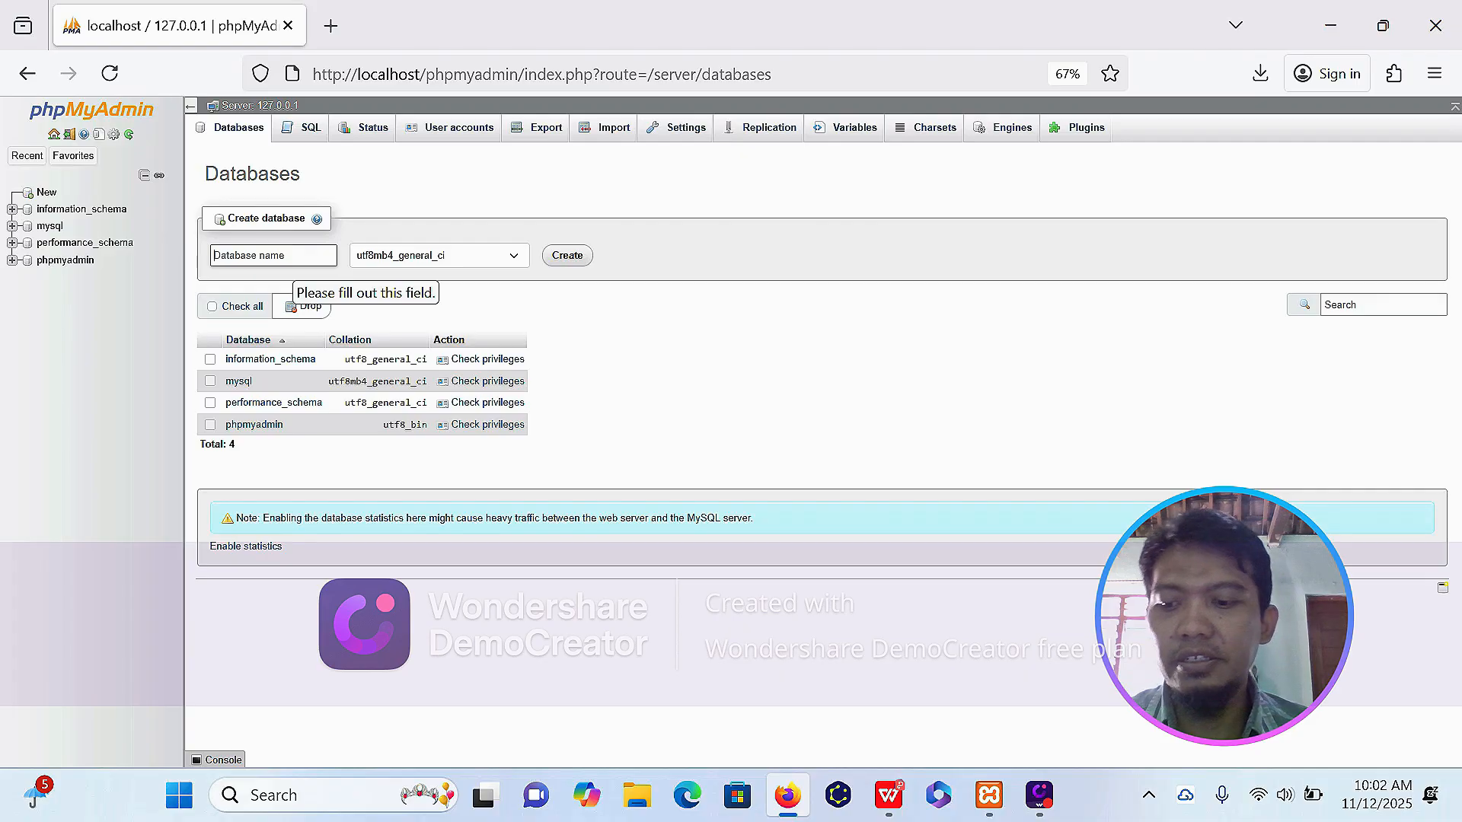
text(Tu)
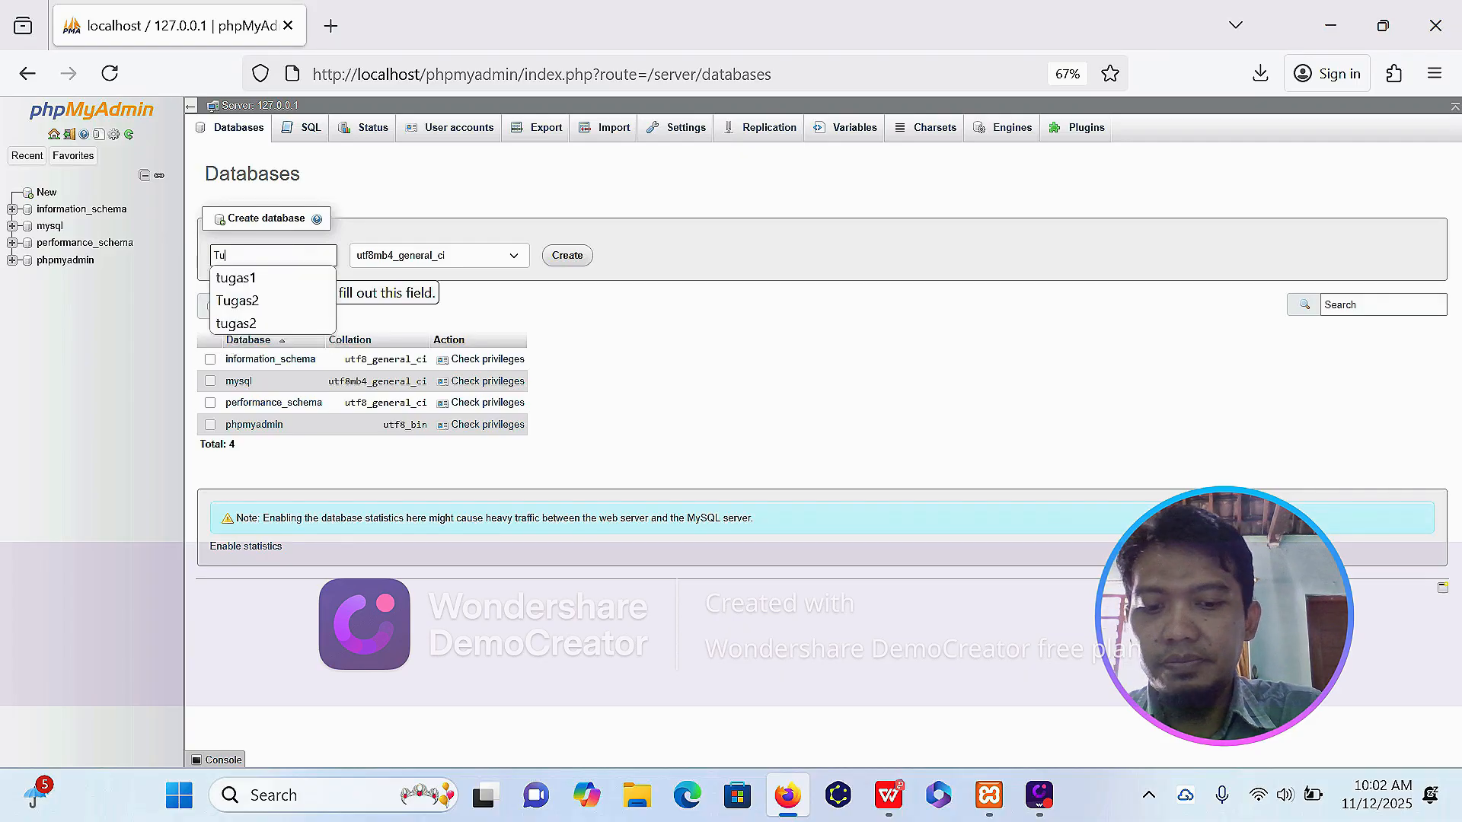
text(gas2)
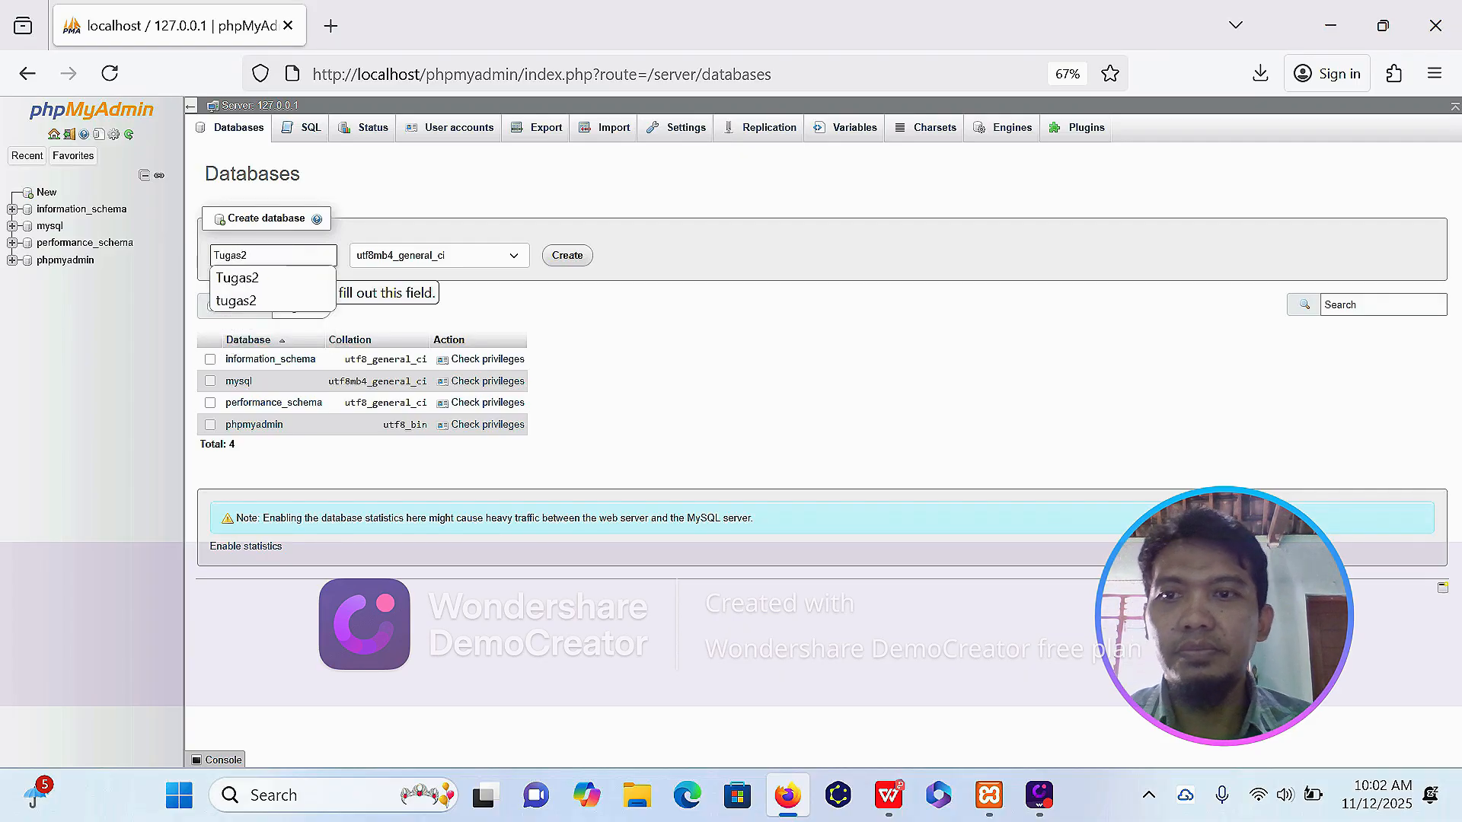
click(568, 258)
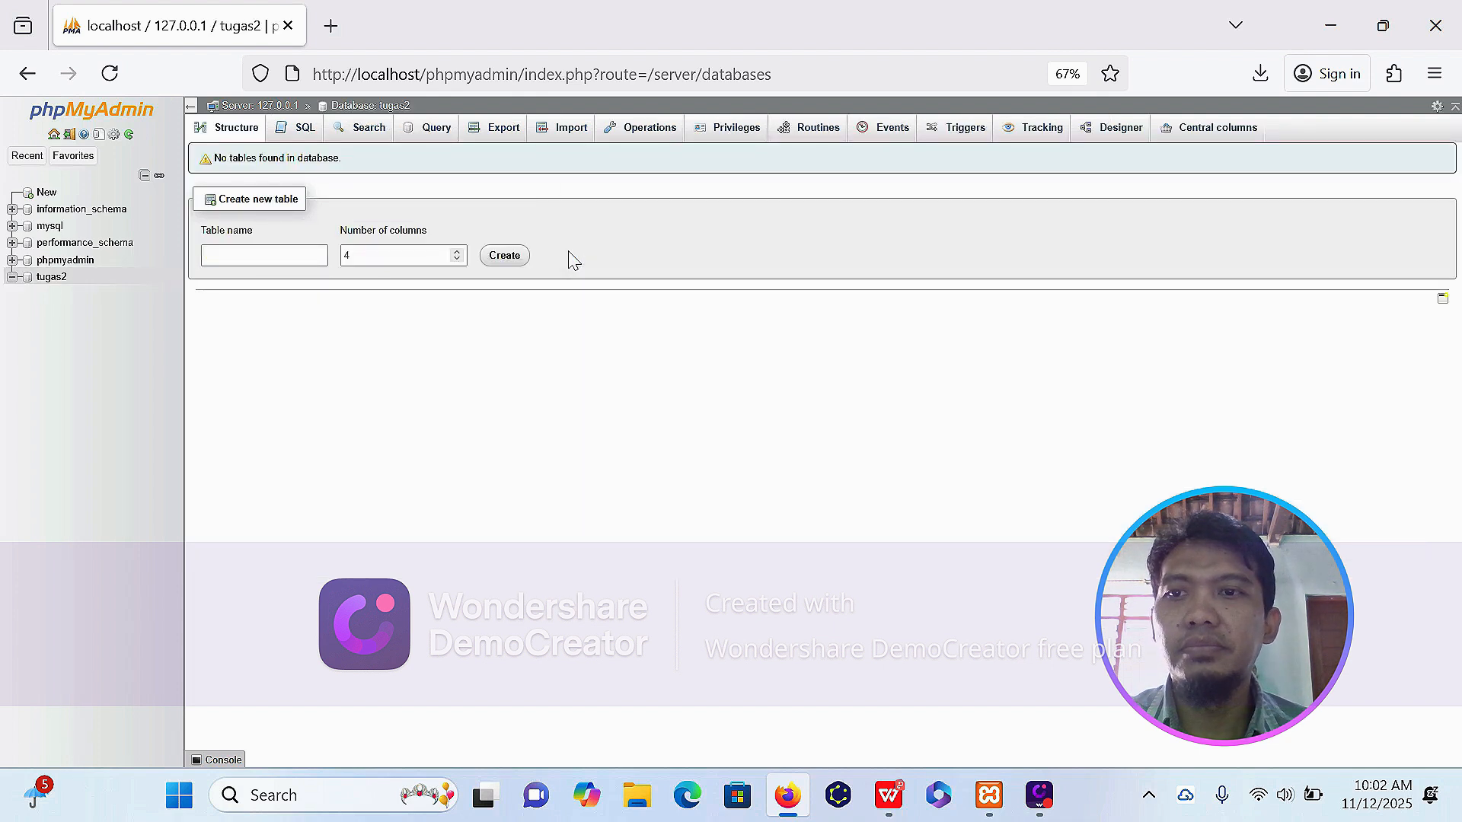
click(304, 129)
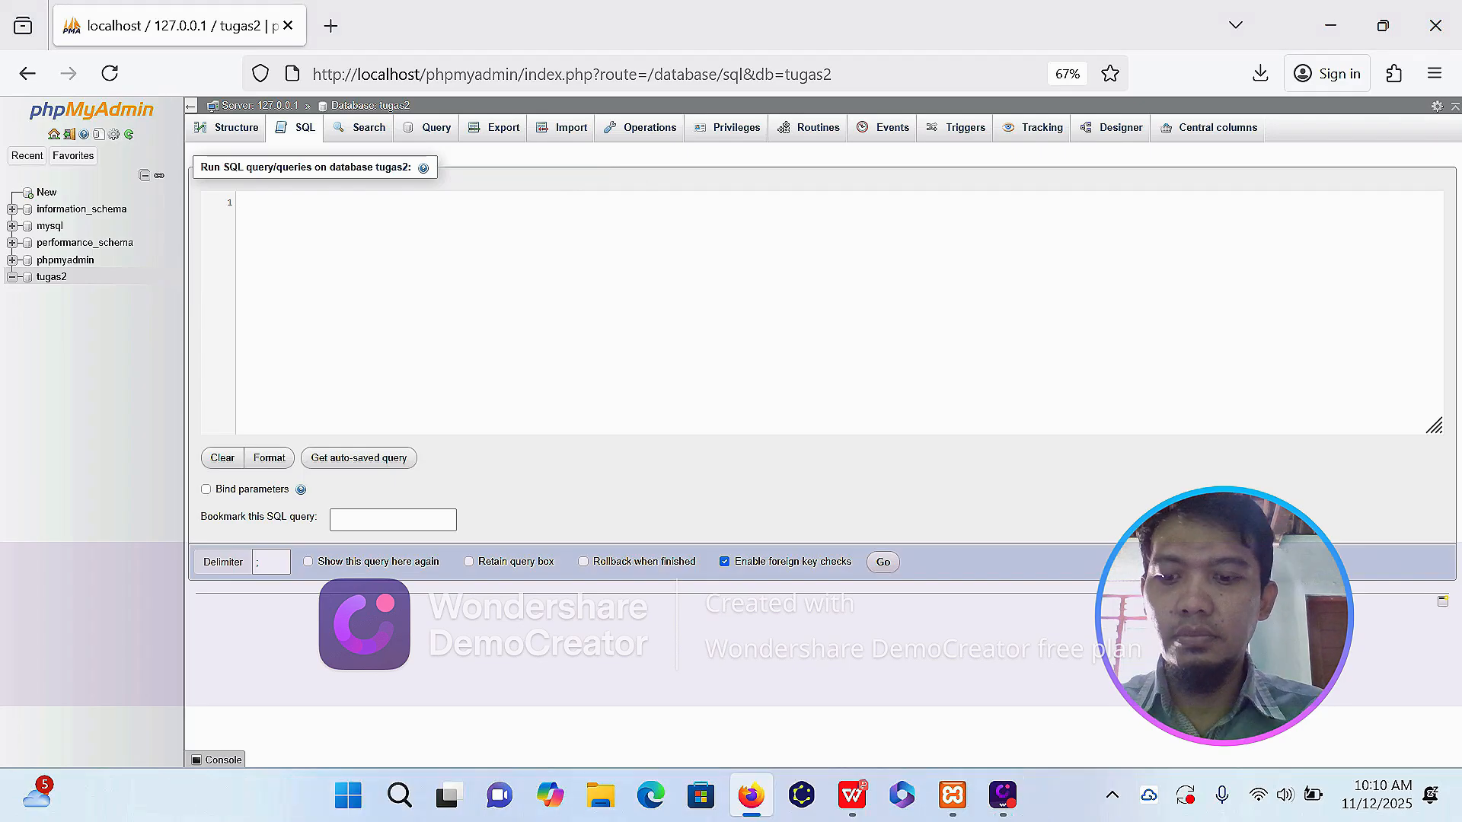
text(select table)
key(ctrl+a)
key(BackSpace)
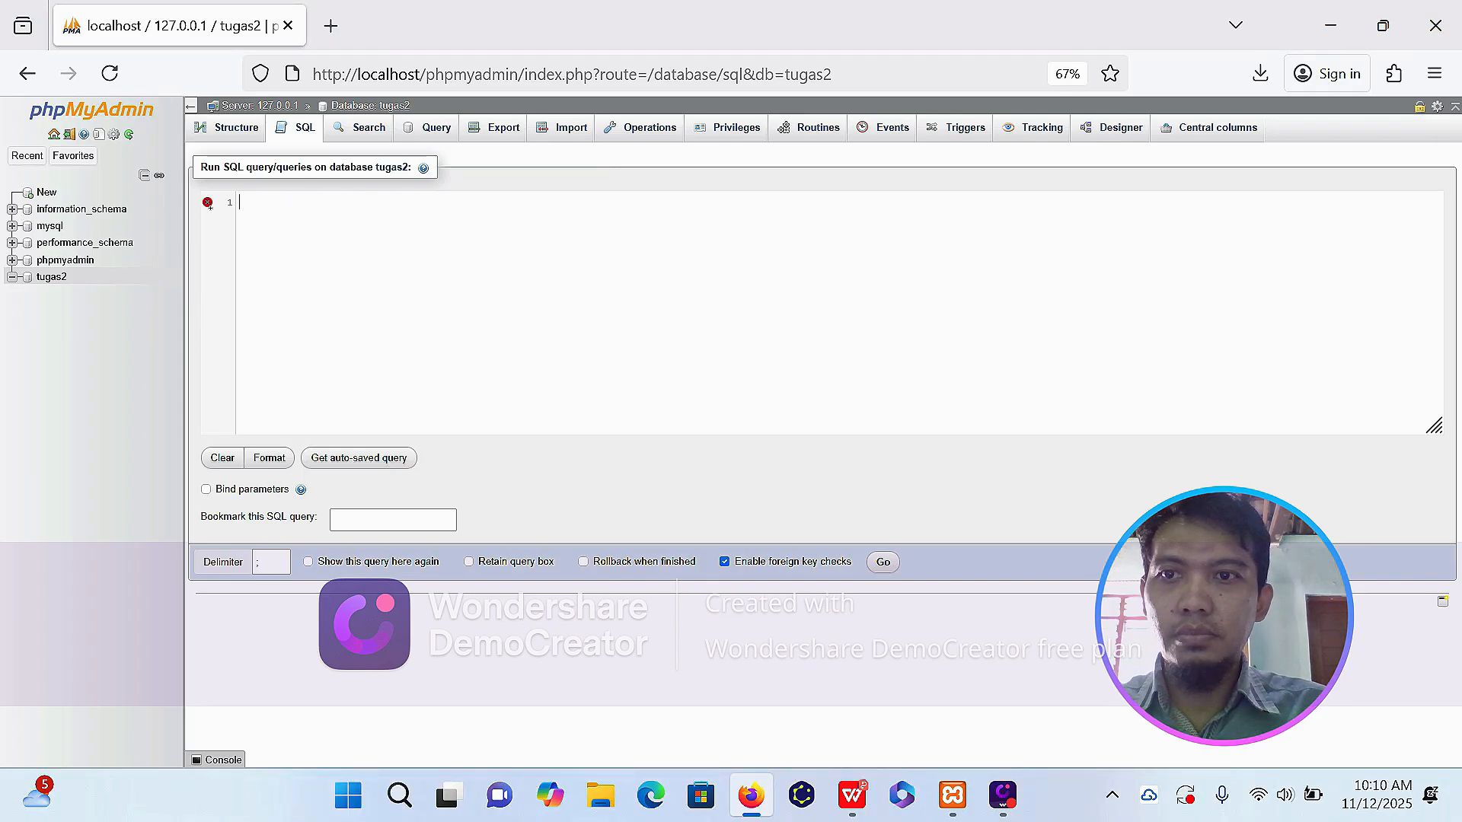
Start a CREATE TABLE administrator statement with id_admin int(3) as PRIMARY KEY AUTO_INCREMENT.
text(CREATE TABLE administrator)
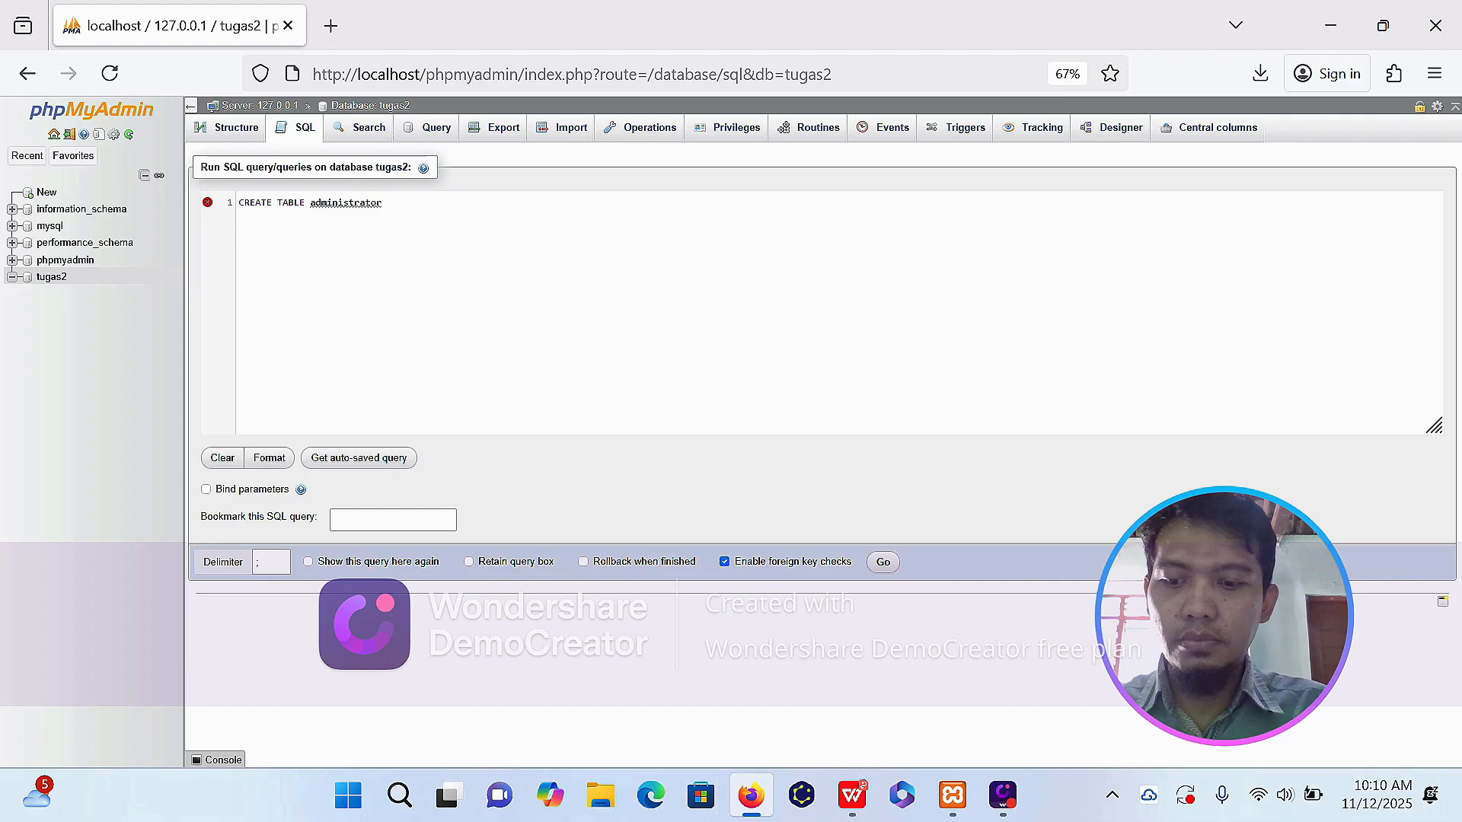
text(()
key(Return)
text(id_admin int)
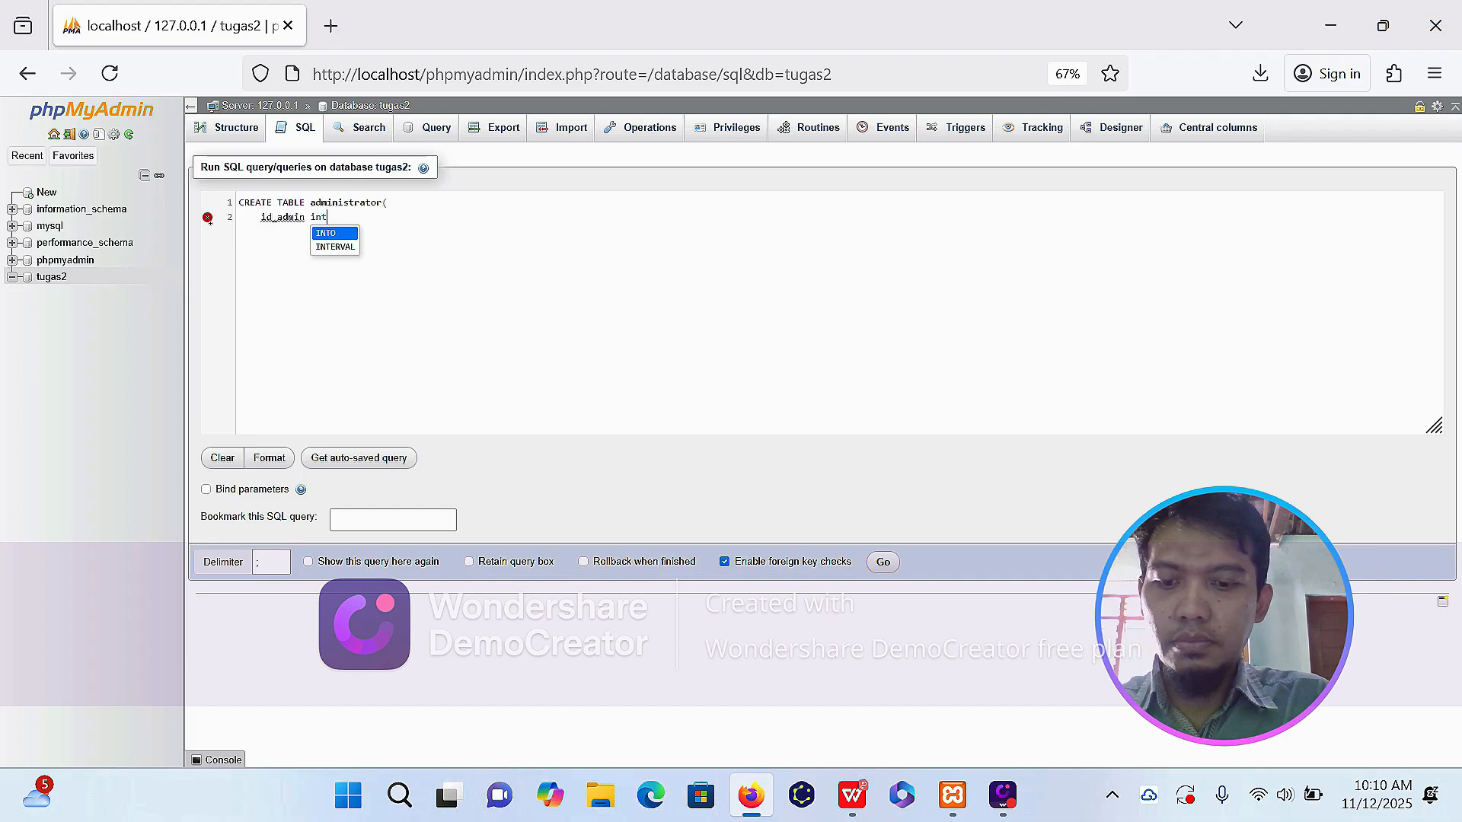
text((3) PRIMARY)
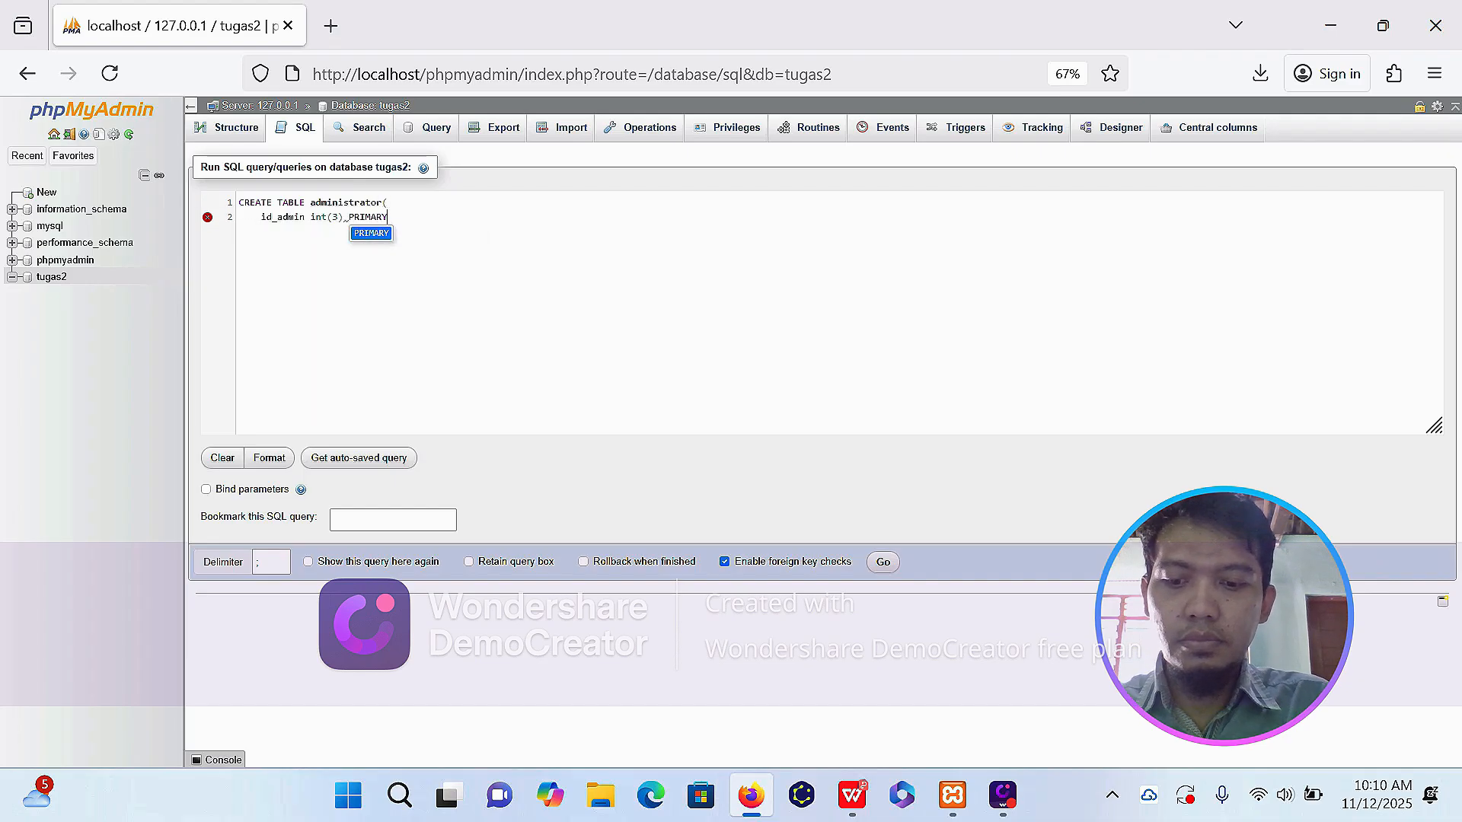
text( KEY AUTO_INCREMENT,)
Complete the administrator statement with columns waktu_jaga varchar (50) and nama_admin varchar (30), and run it.
key(Return)
text(wak)
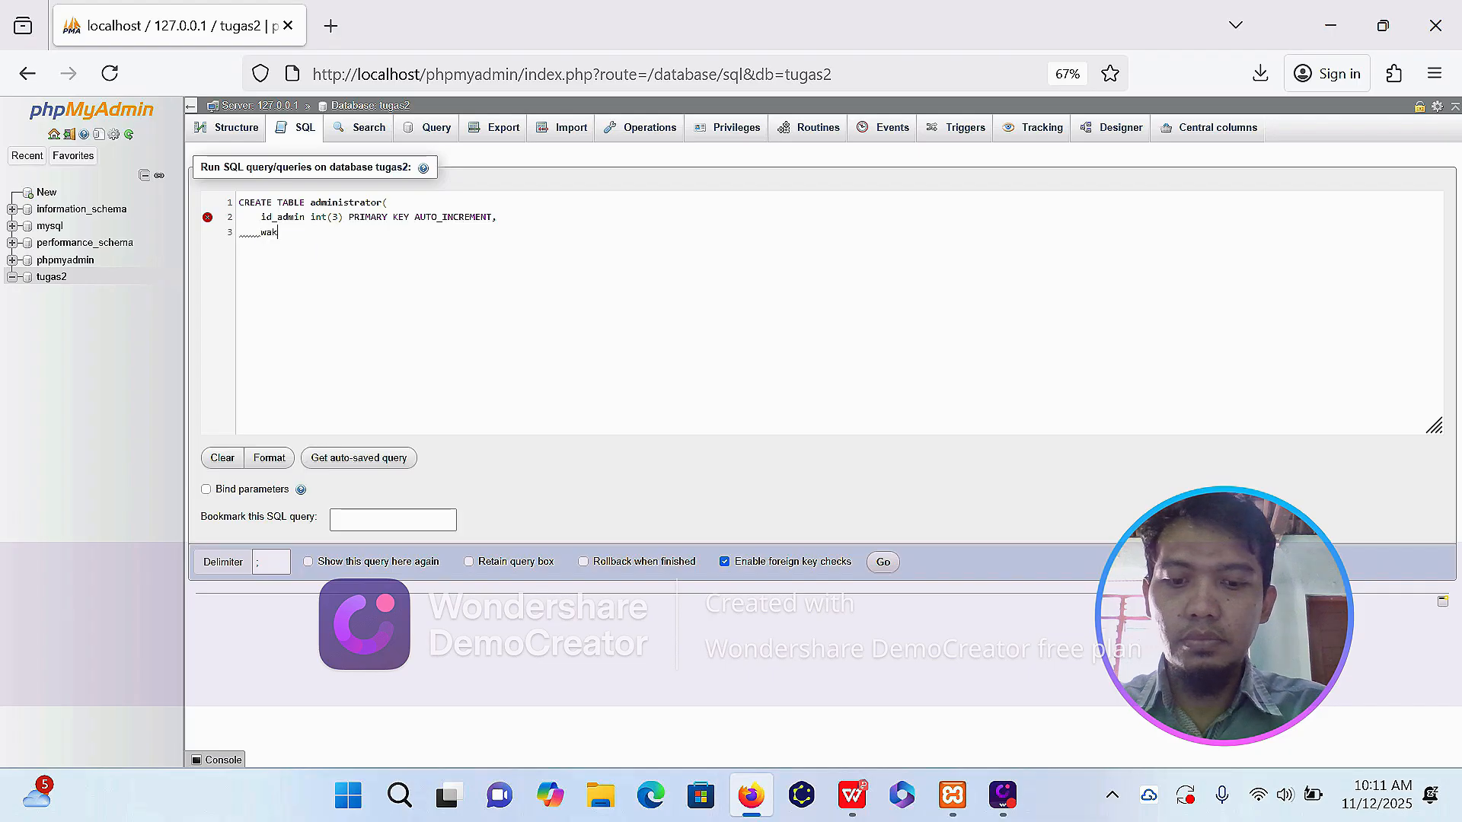
text(tu_jaga varchar ()
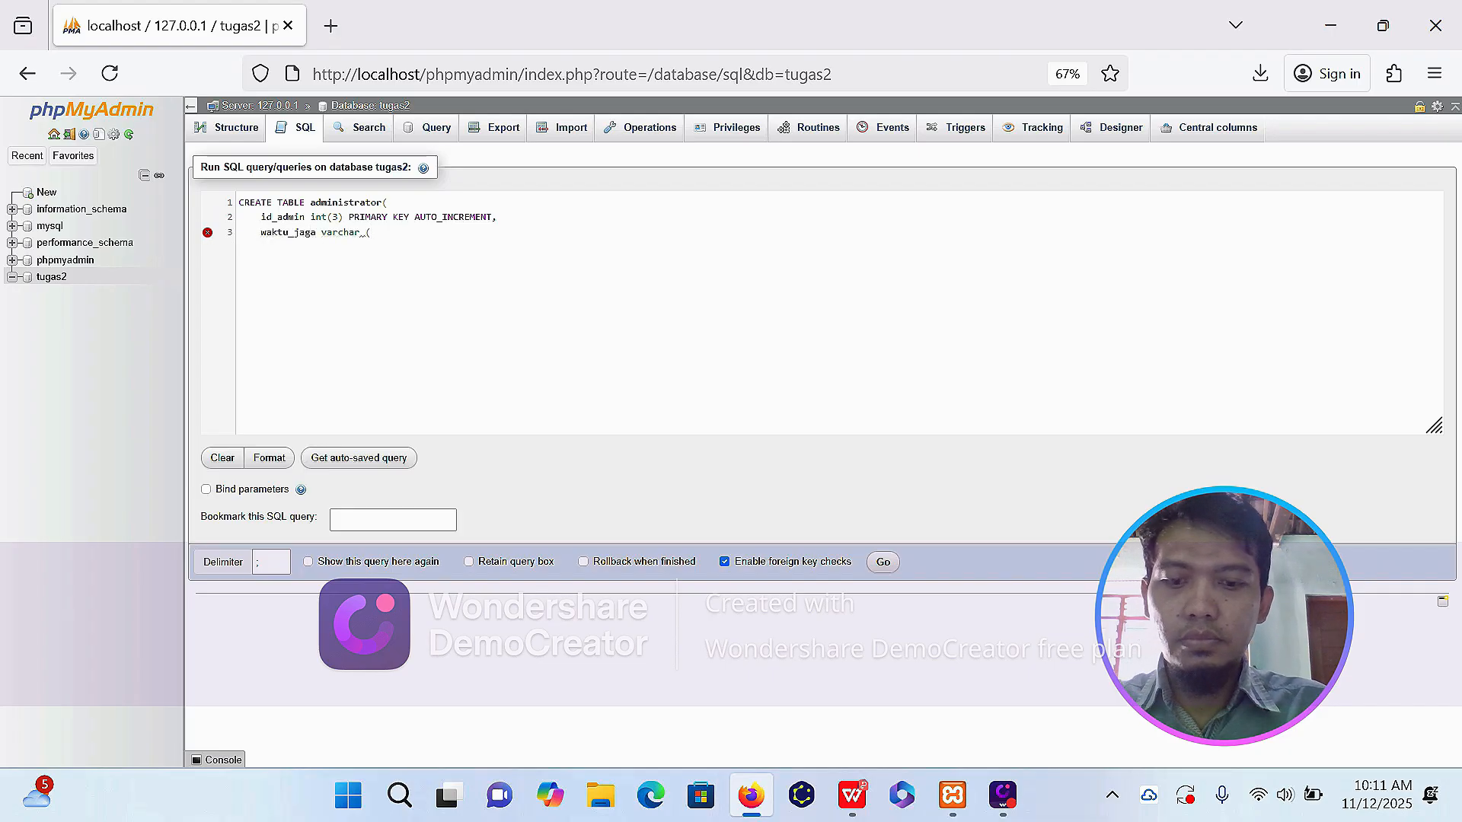
text(50),)
key(Return)
text(nama_admi)
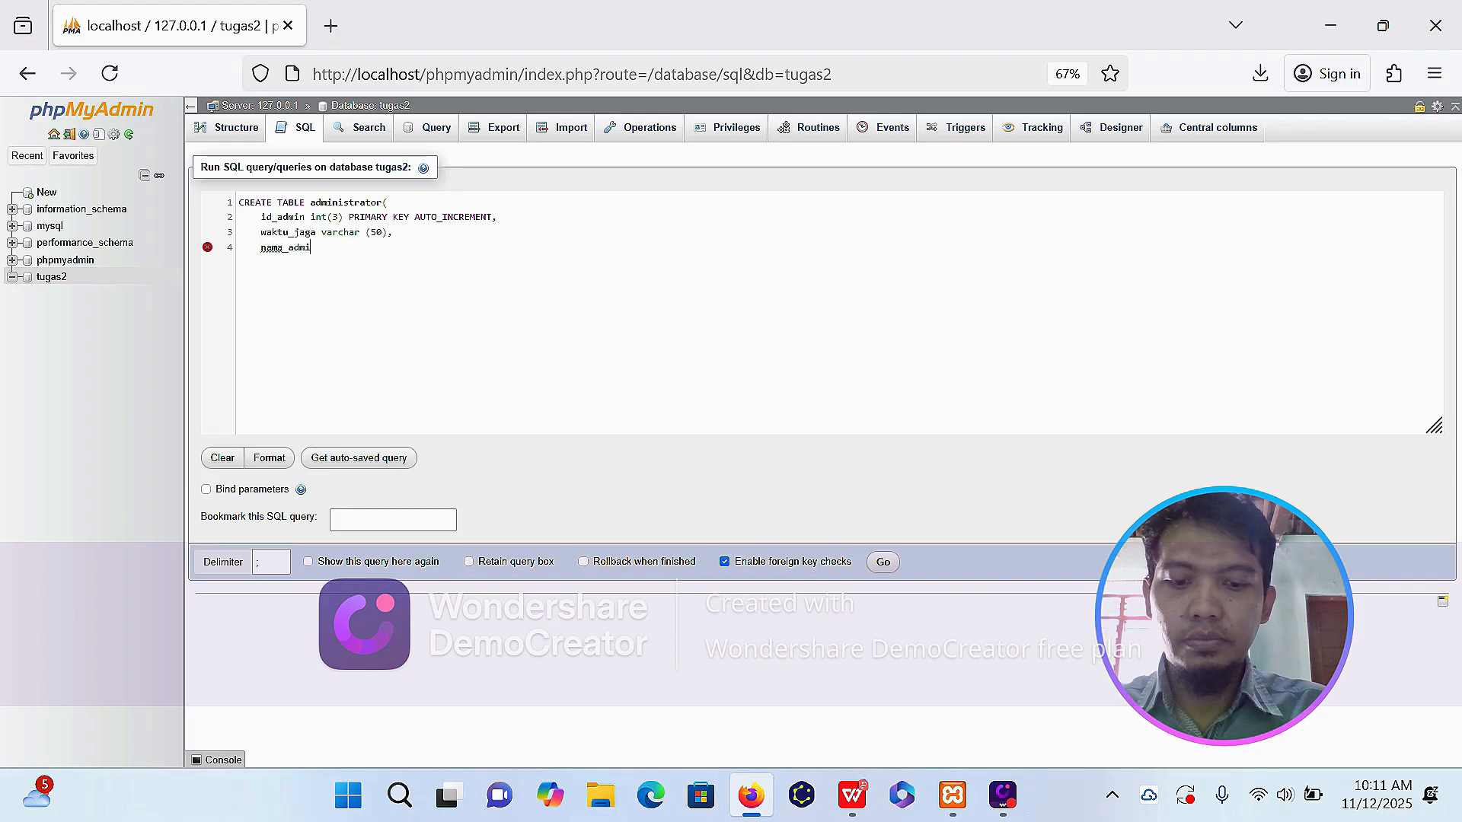
text(n varchar (30)     )
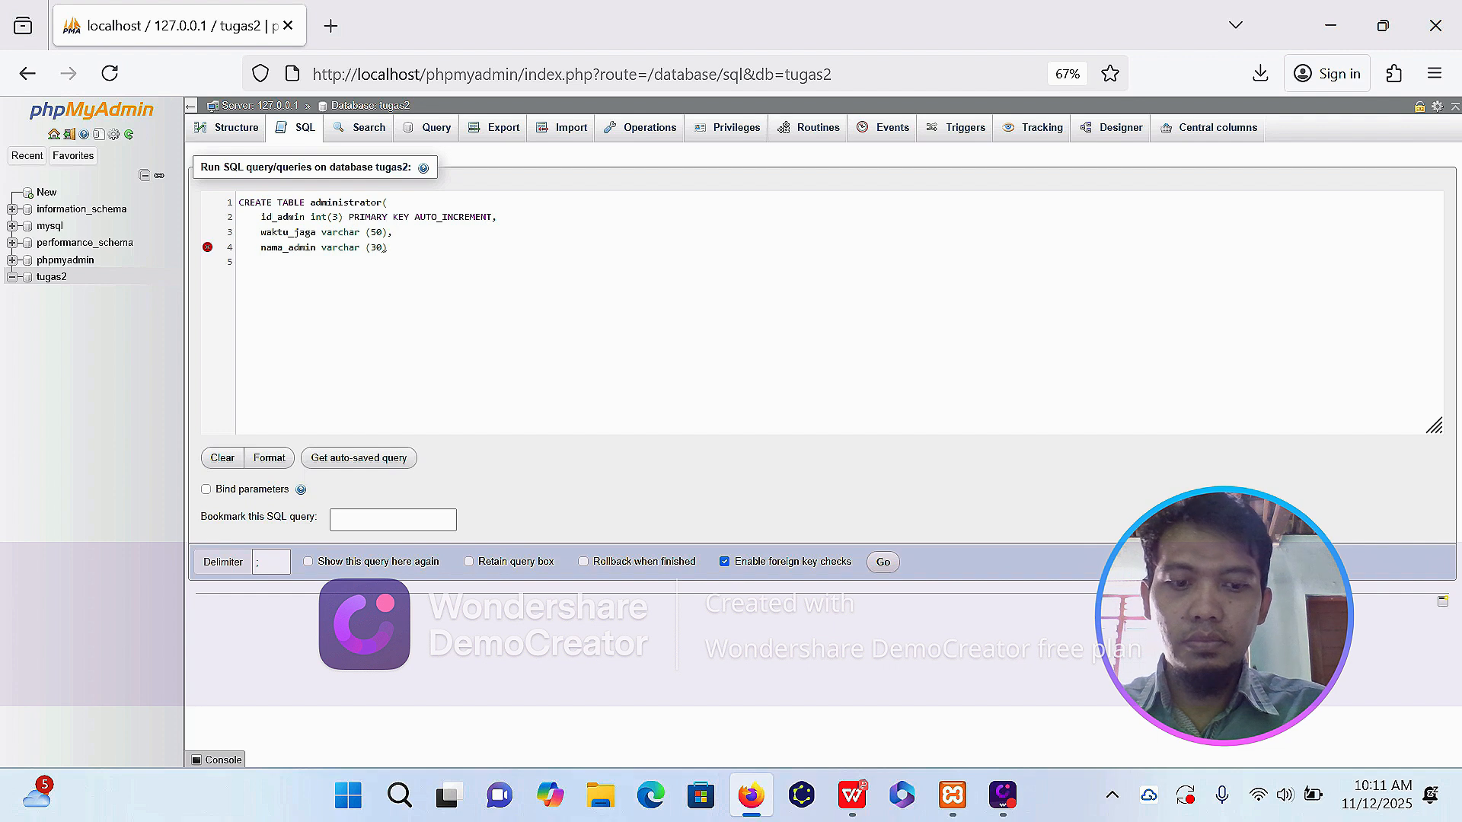
text();)
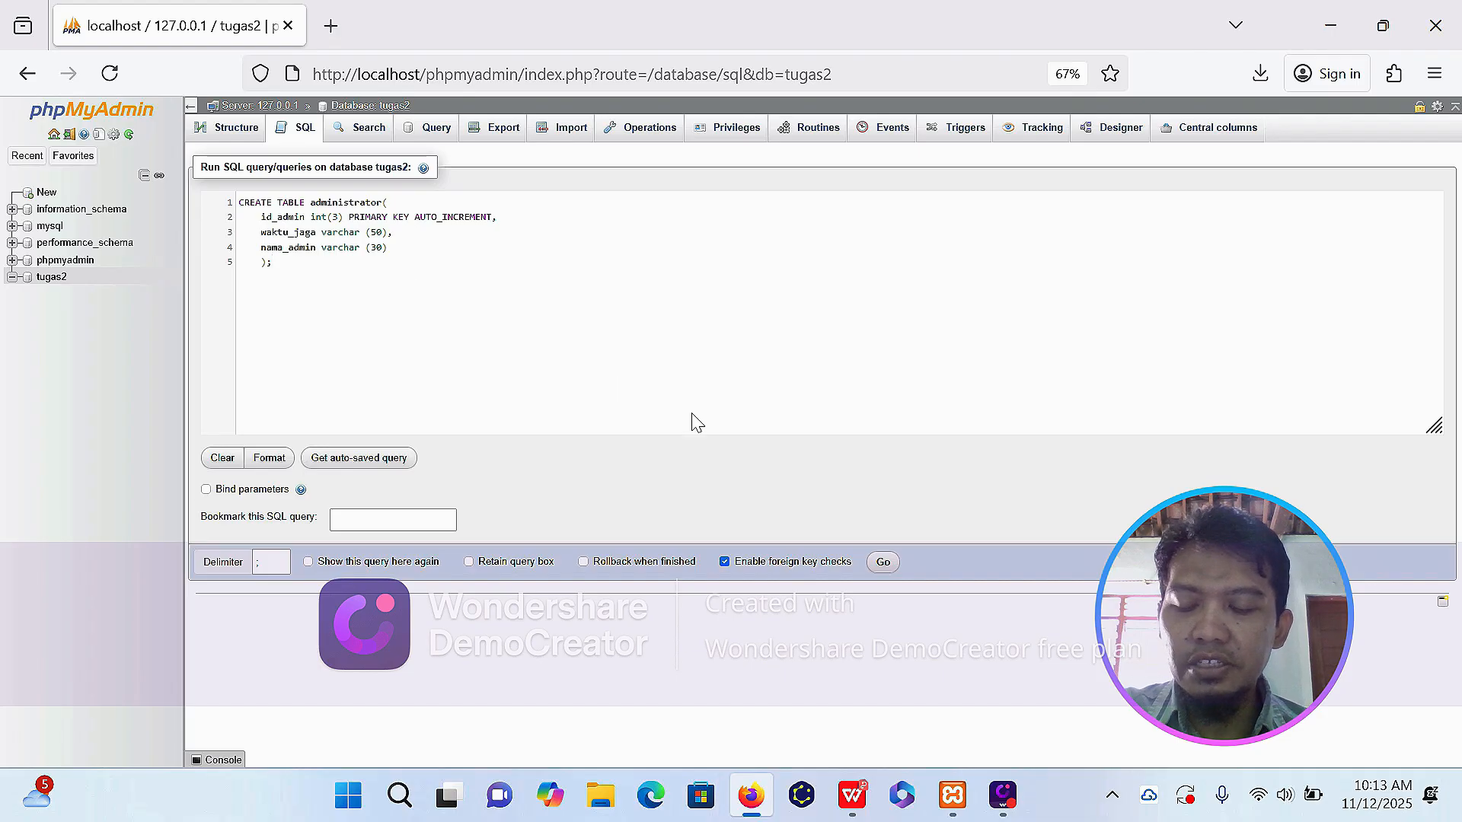
click(881, 563)
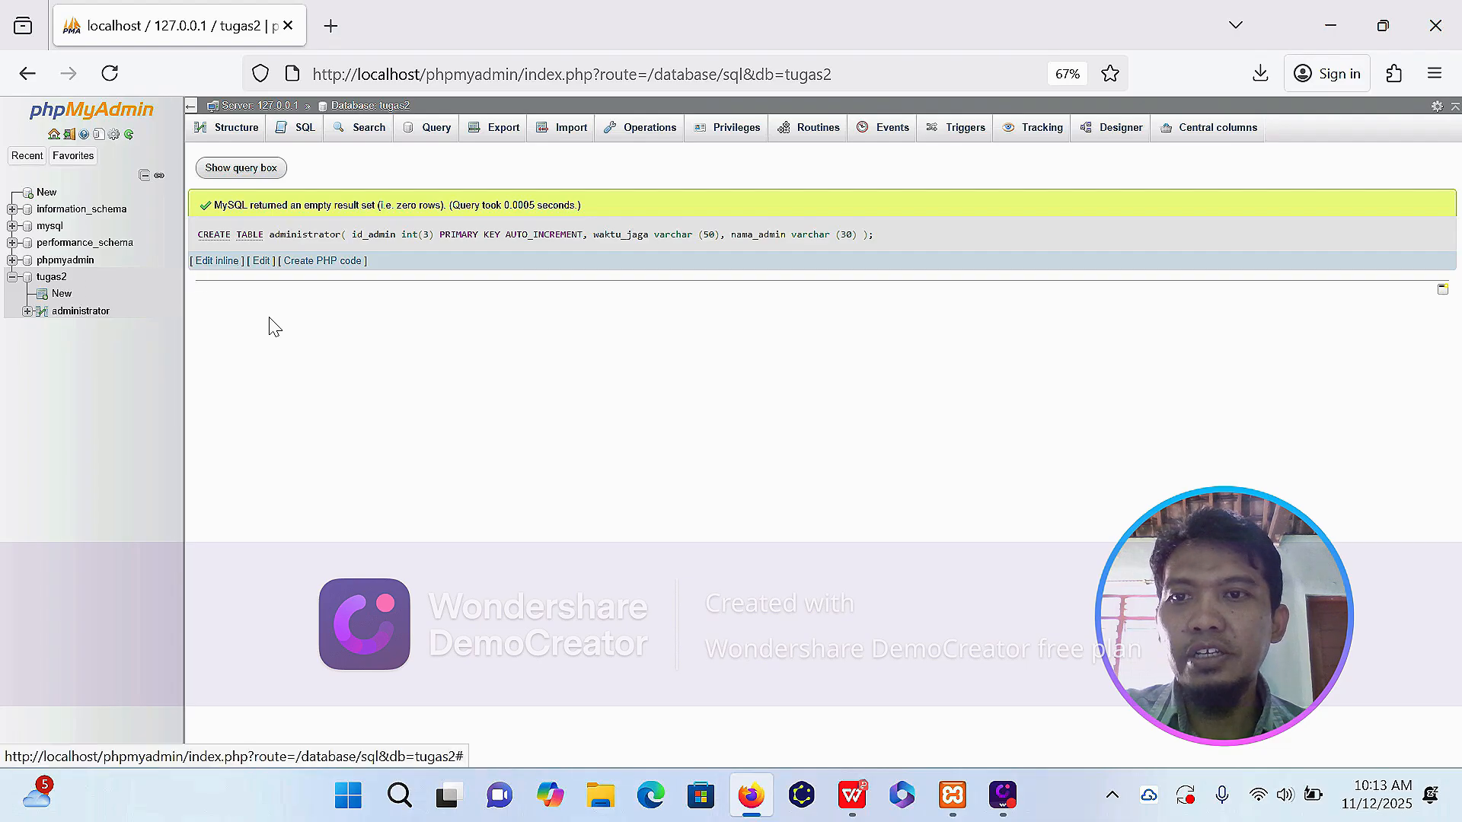
Start a CREATE TABLE dokter statement in a new SQL query with id_dokter int(3) as PRIMARY KEY AUTO_INCREMENT.
click(300, 131)
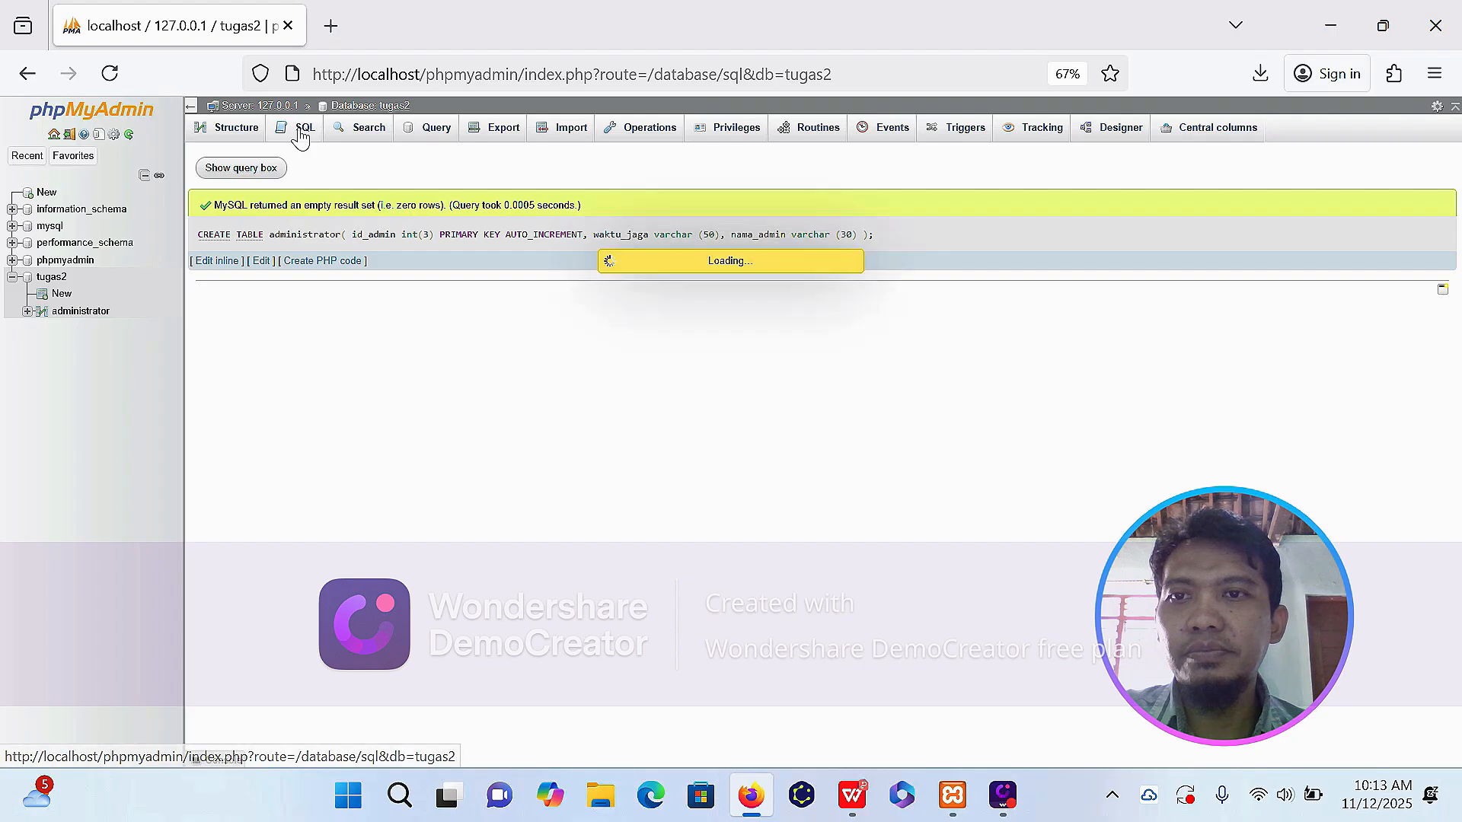
text(CREATE TABLE dokter()
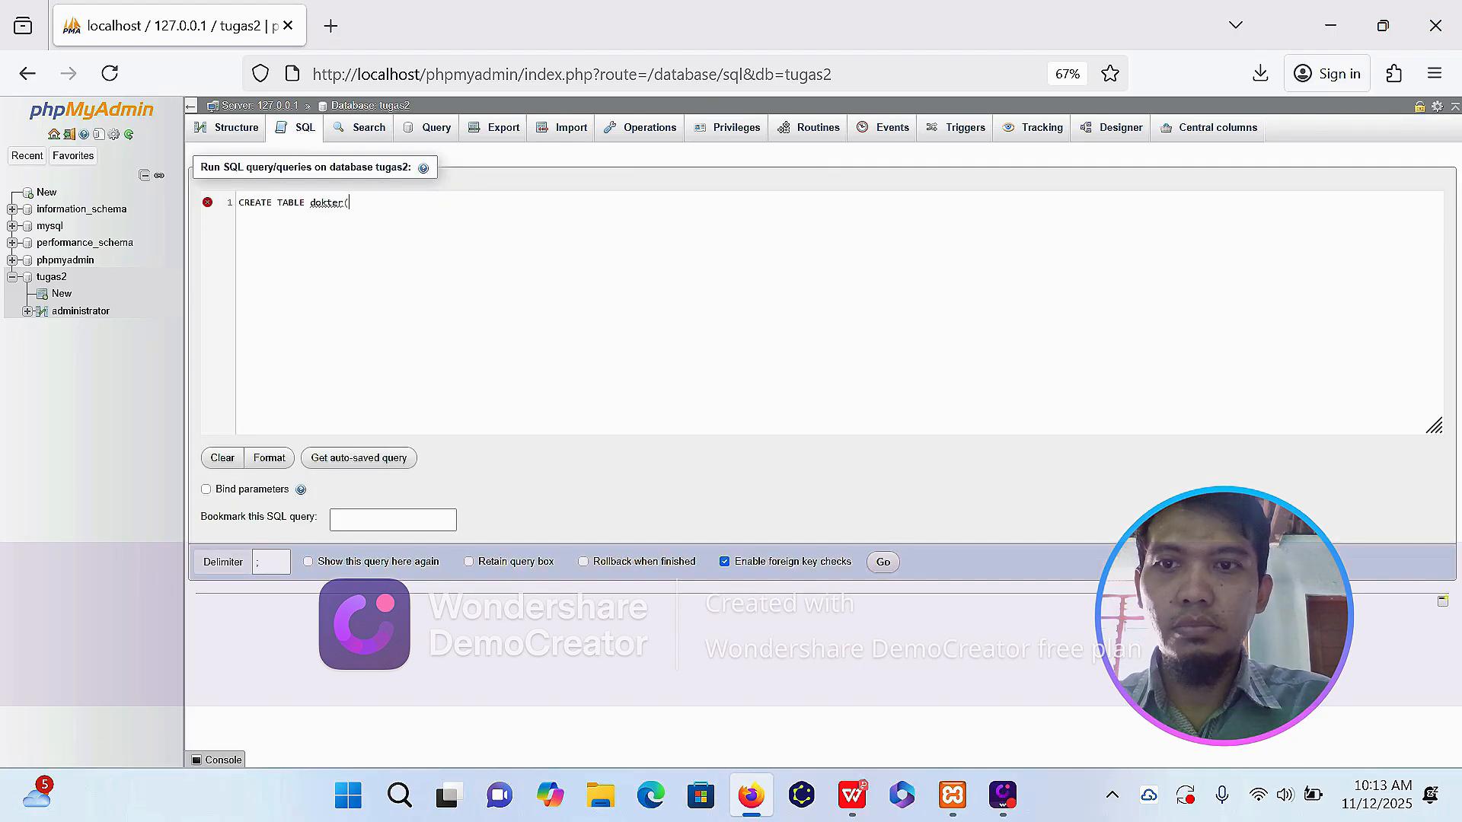
key(Return)
text(id_dokter int(3) PRIMARY KEY AUTO_INCREMENT,)
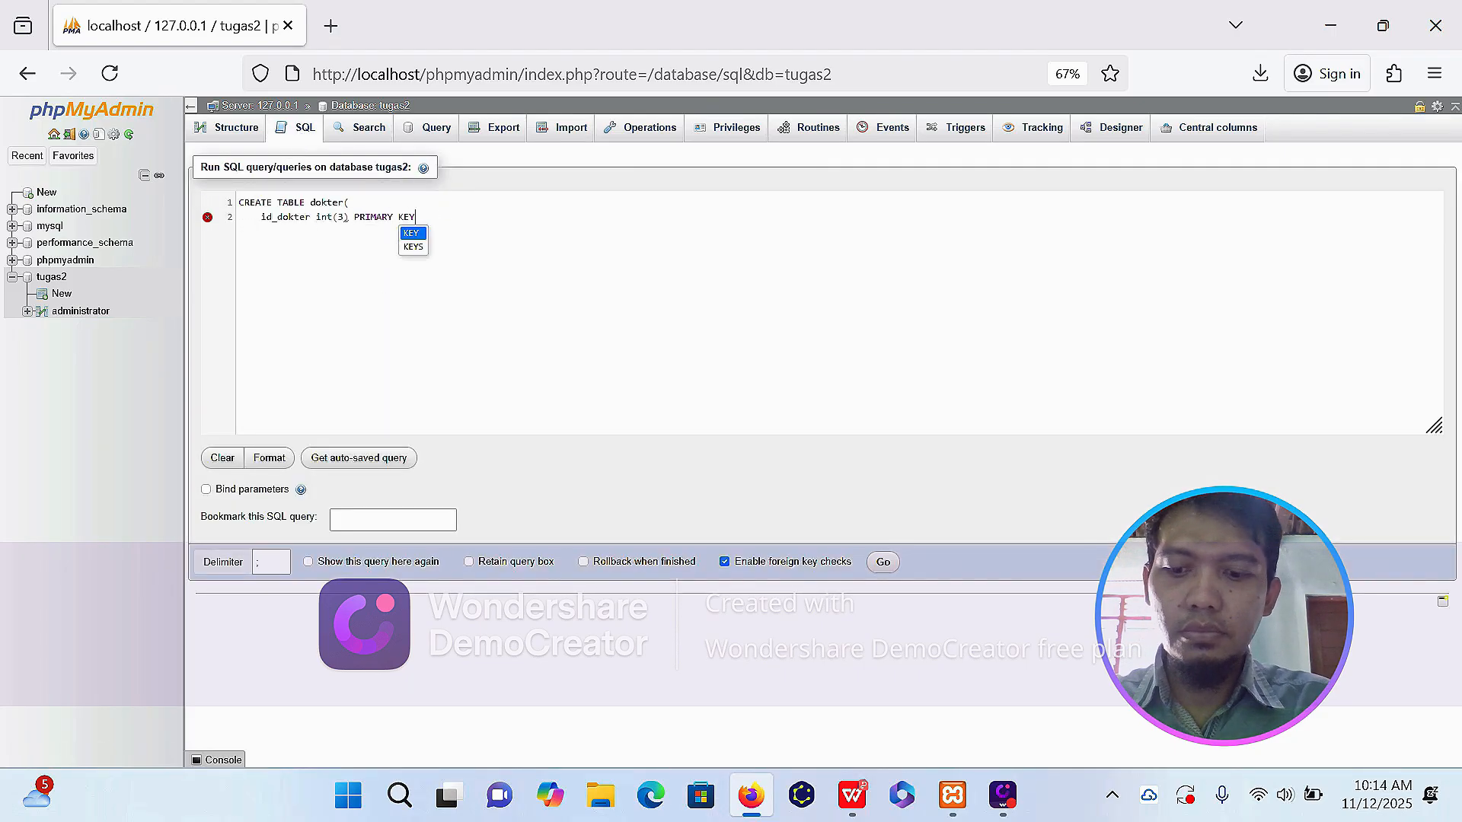
Add the columns nama_dokter varchar (30), tanggal_lahir varchar (15) and spesialis varchar (15) to the dokter statement.
key(Return)
text(nama_dokter varchar (30),)
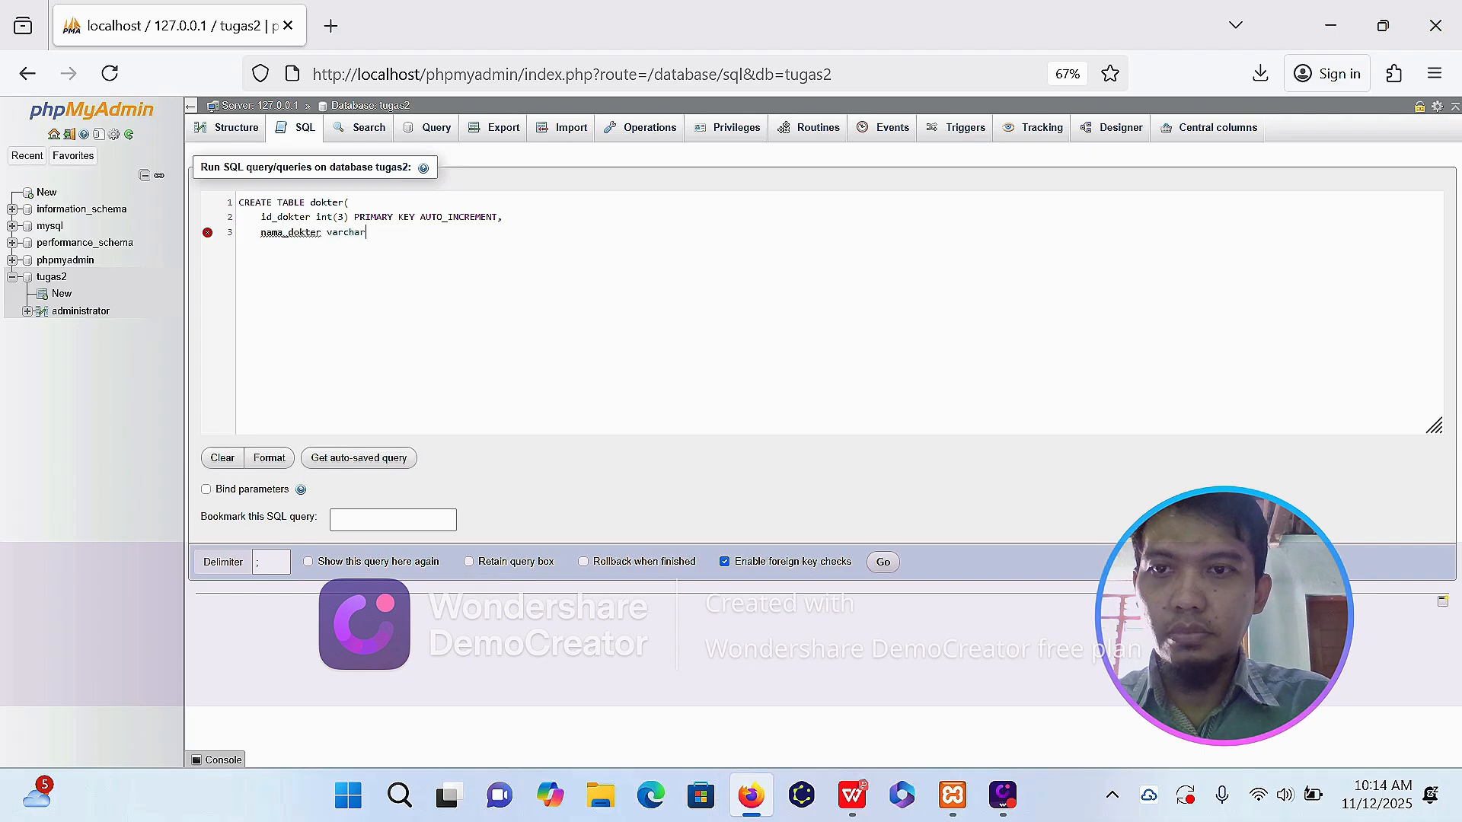
key(Return)
text(tanggal_lahir varchar (15),)
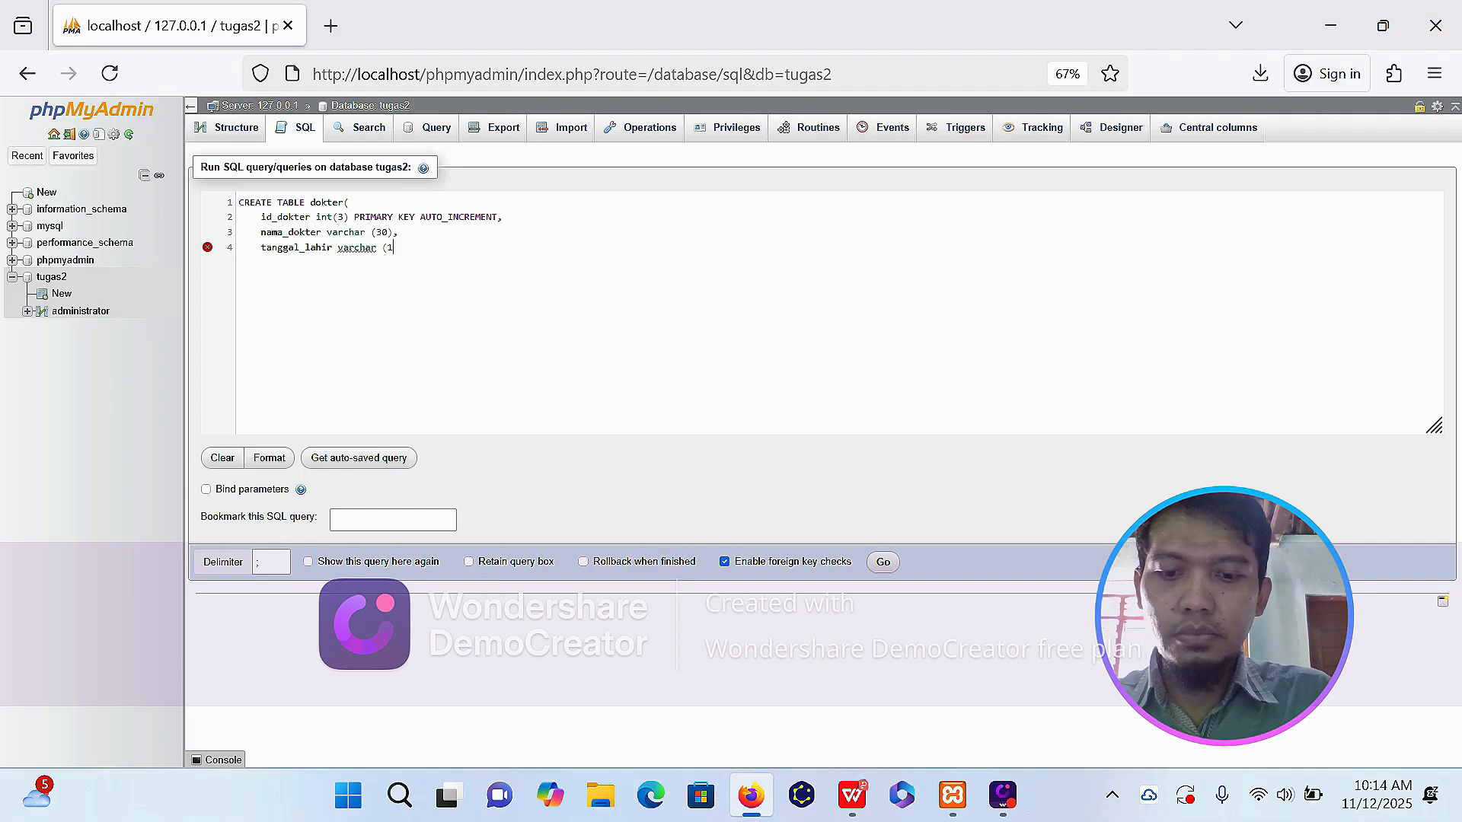
key(Return)
text(spesialis varchar (15),)
Complete the dokter statement with waktu_kerja varchar (30), no_hp varchar (15) and alamat_dokter varchar (100), and run it.
key(Return)
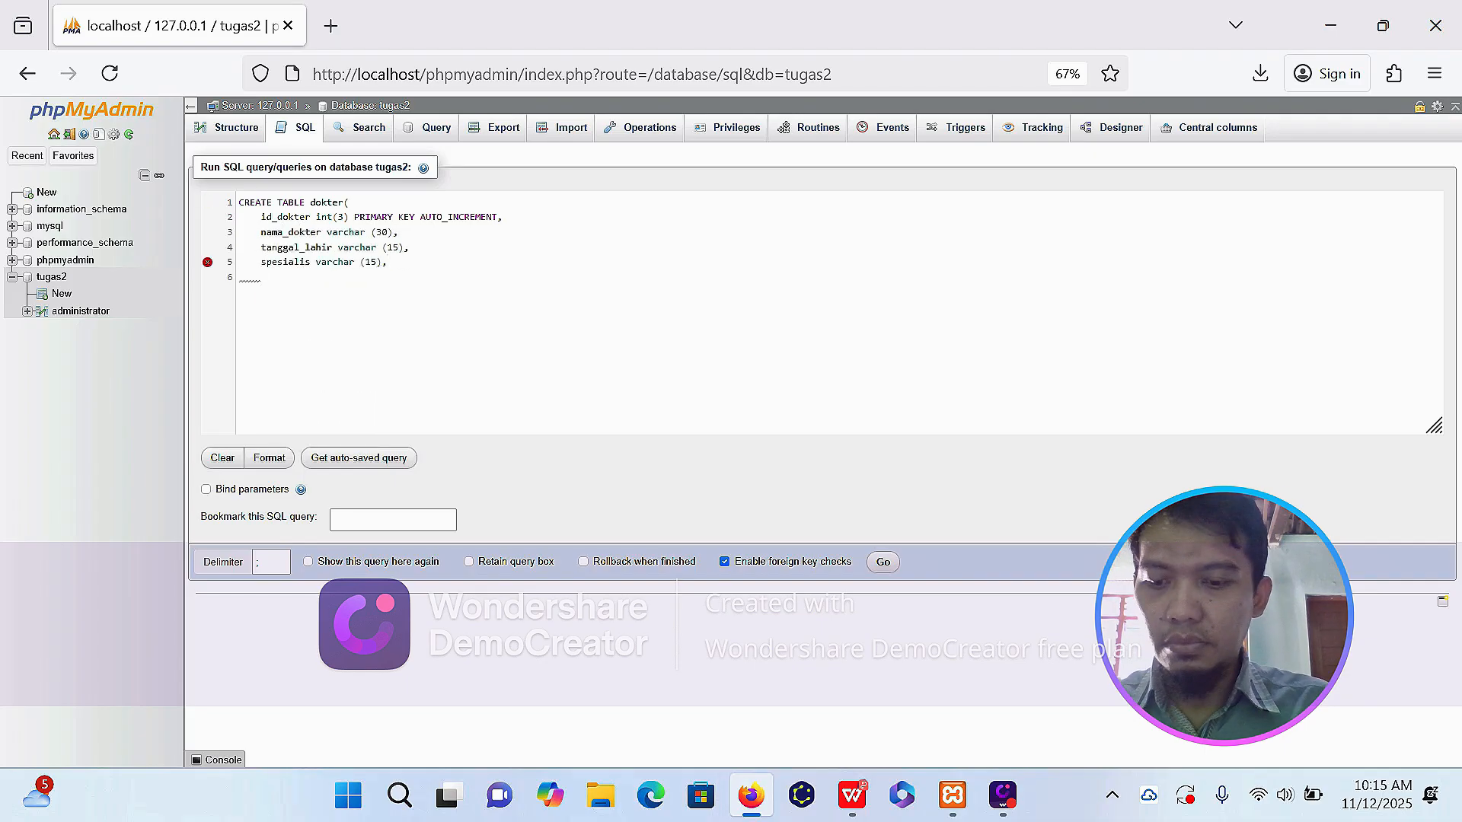
text(waktu_kerja varchar (30),)
key(Return)
text(no_hp varchar (15),)
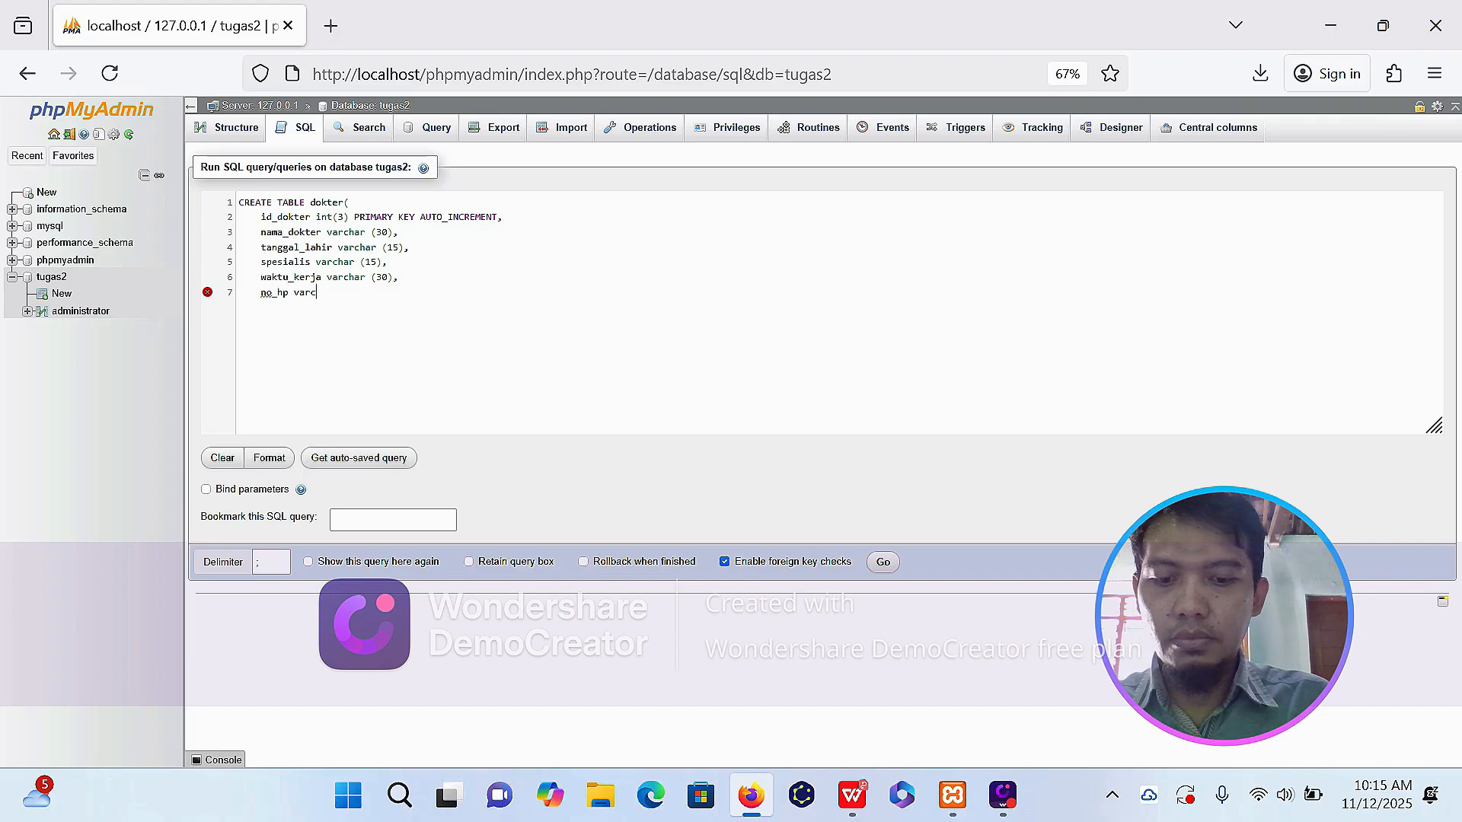
key(Return)
text(alamat_dokter varchar (100))
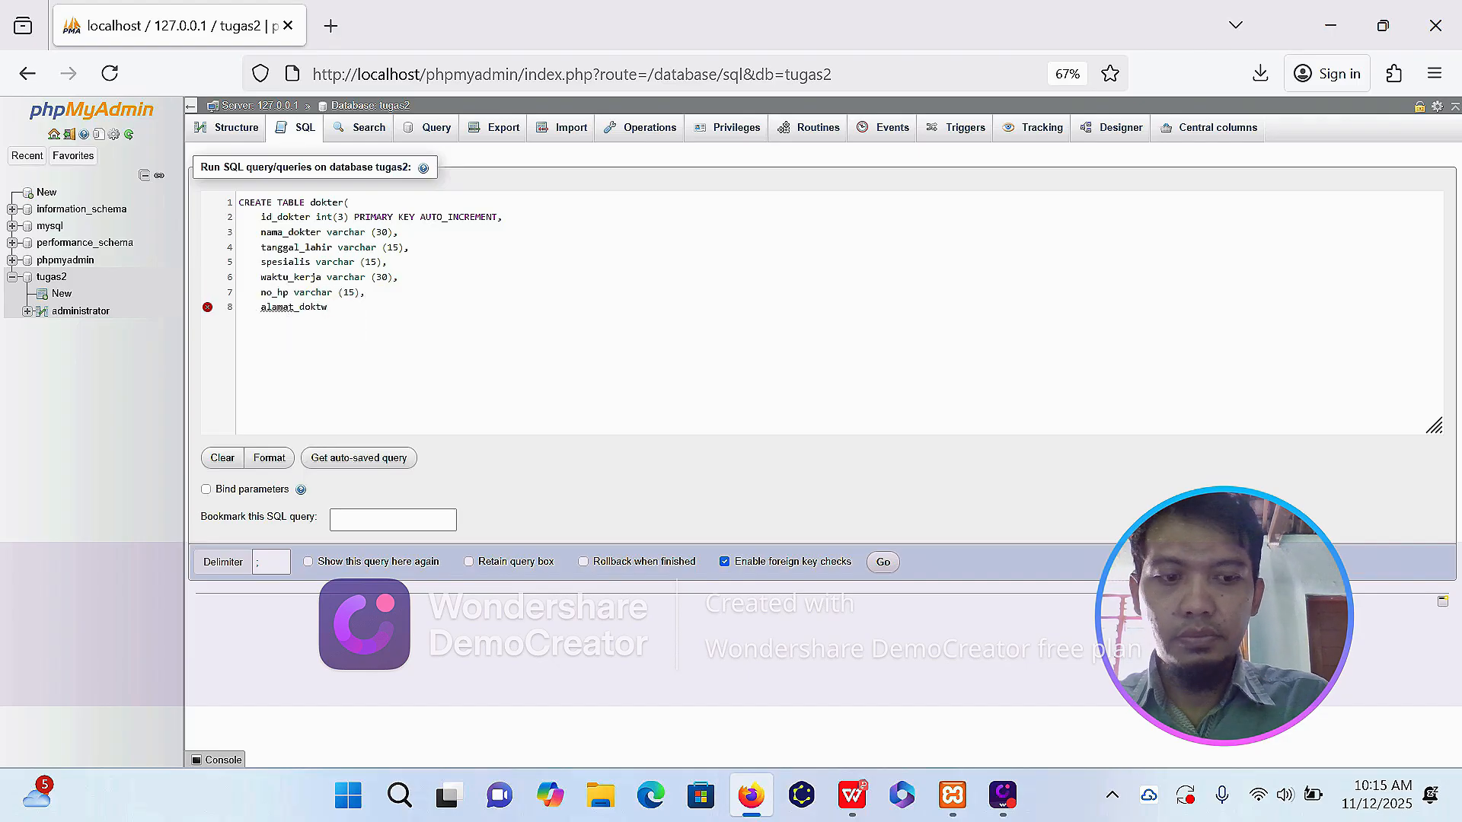
text();)
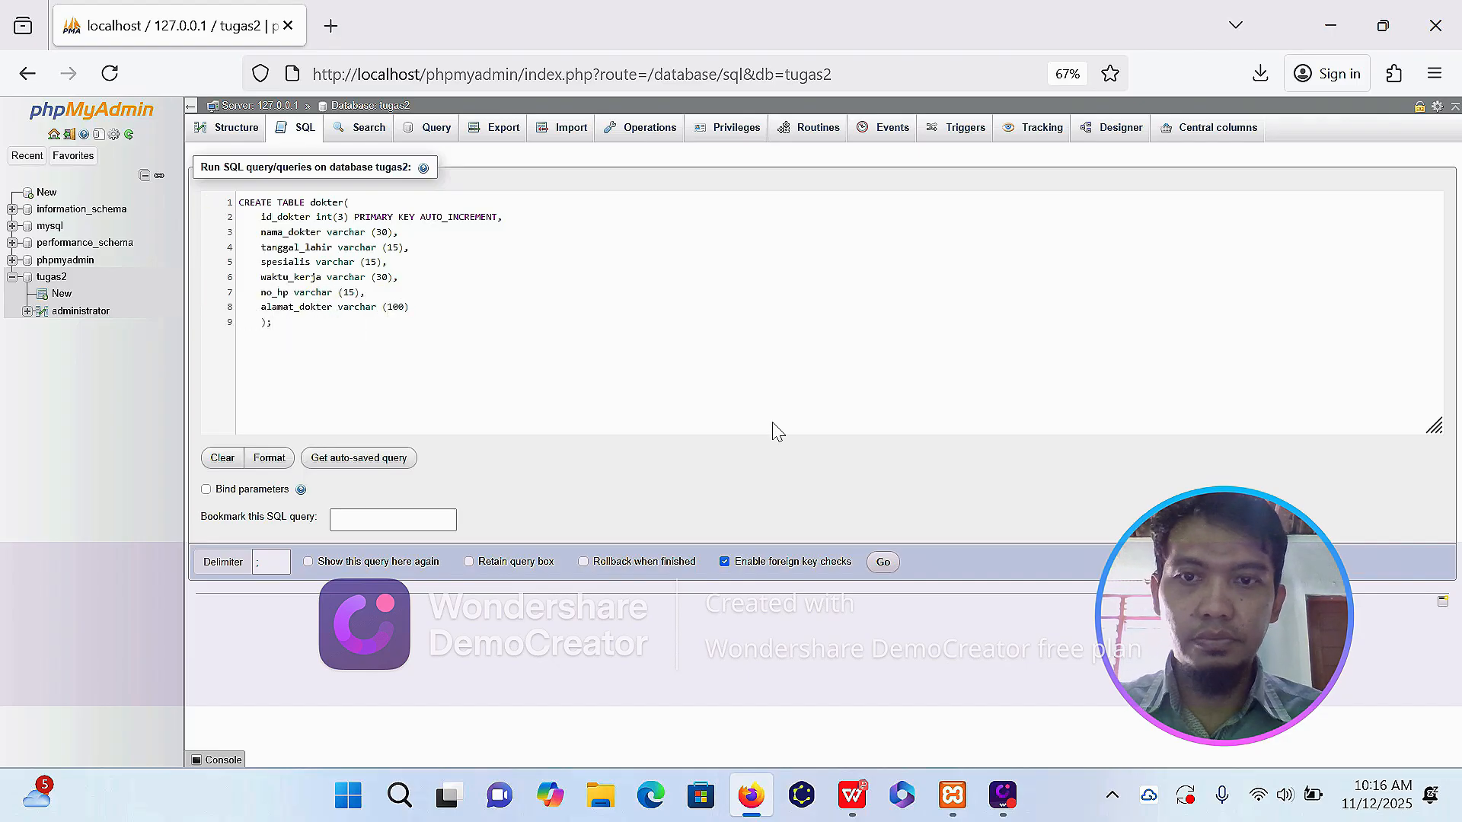
key(ctrl+Return)
Start a CREATE TABLE pasien_dokter statement with id int(3) PRIMARY KEY AUTO_INCREMENT, id_dokter int(3) and id_pasien int(3).
text(CREATE TABLE pasien_dokter()
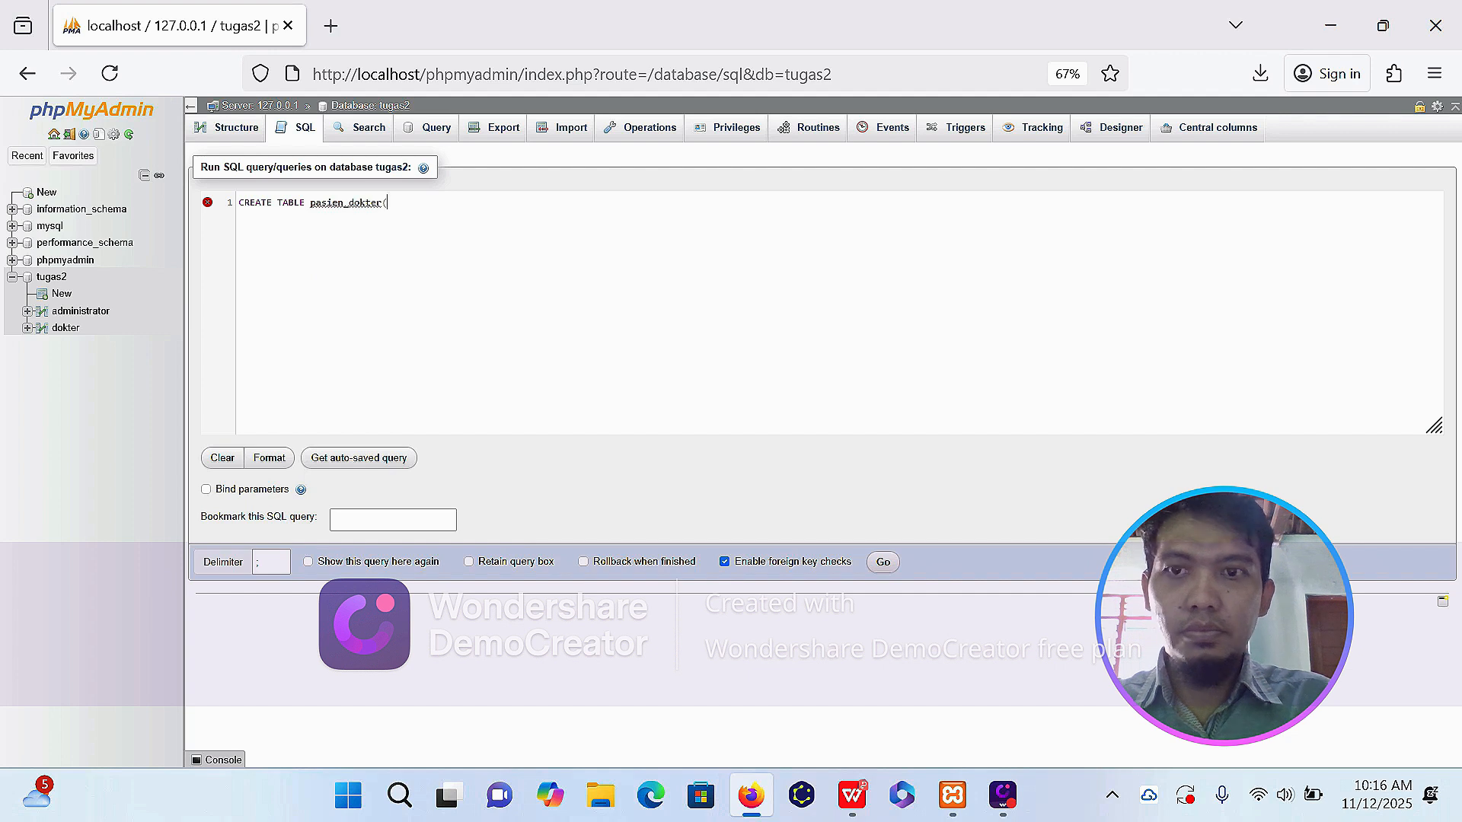
key(Return)
text(id int(3) PRIMARY KEY AUTO_INCREMENT,)
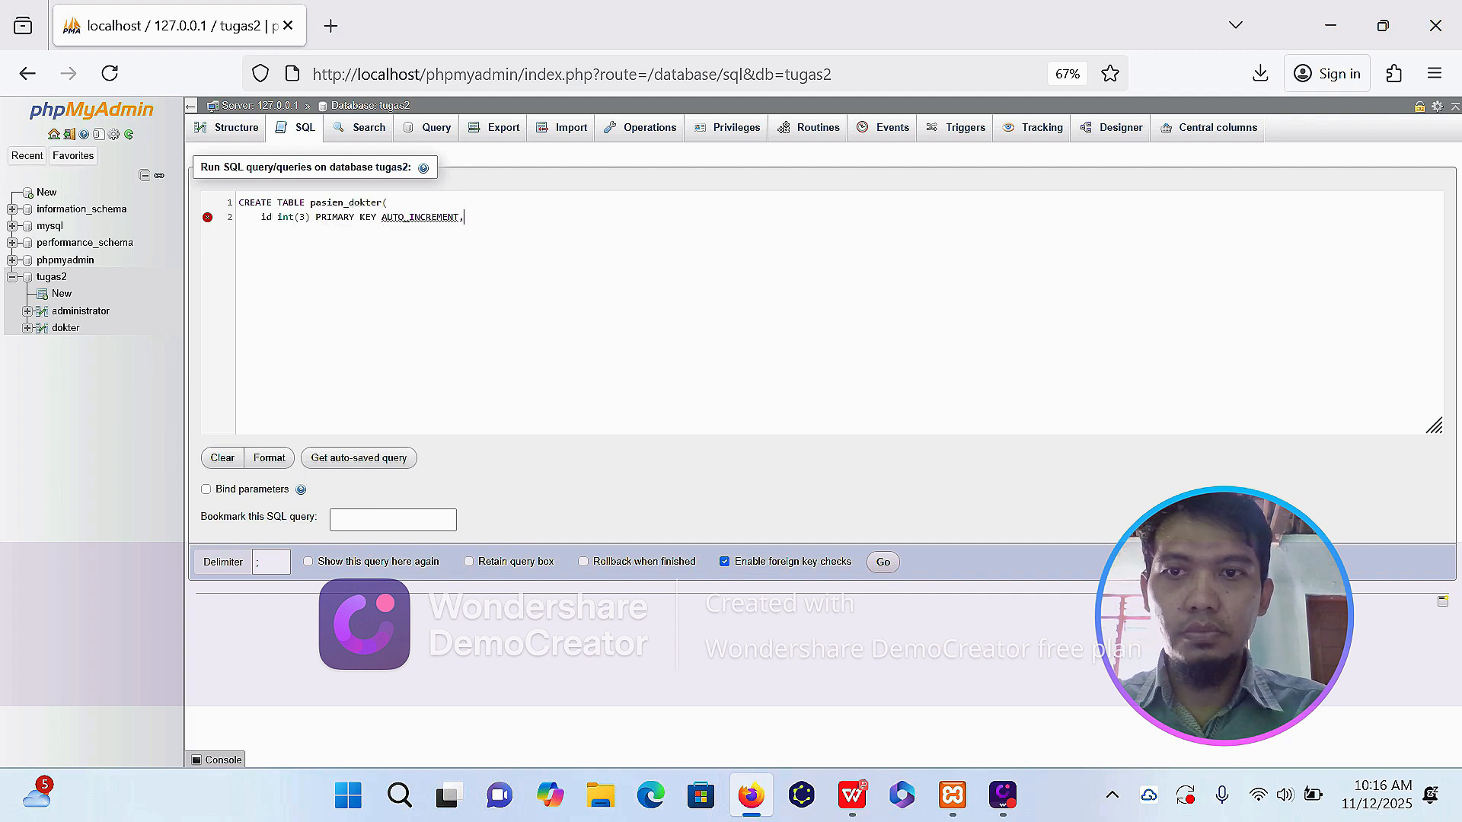
key(Return)
text(id_dokter int(3),)
key(Return)
text(id pasien int(3),)
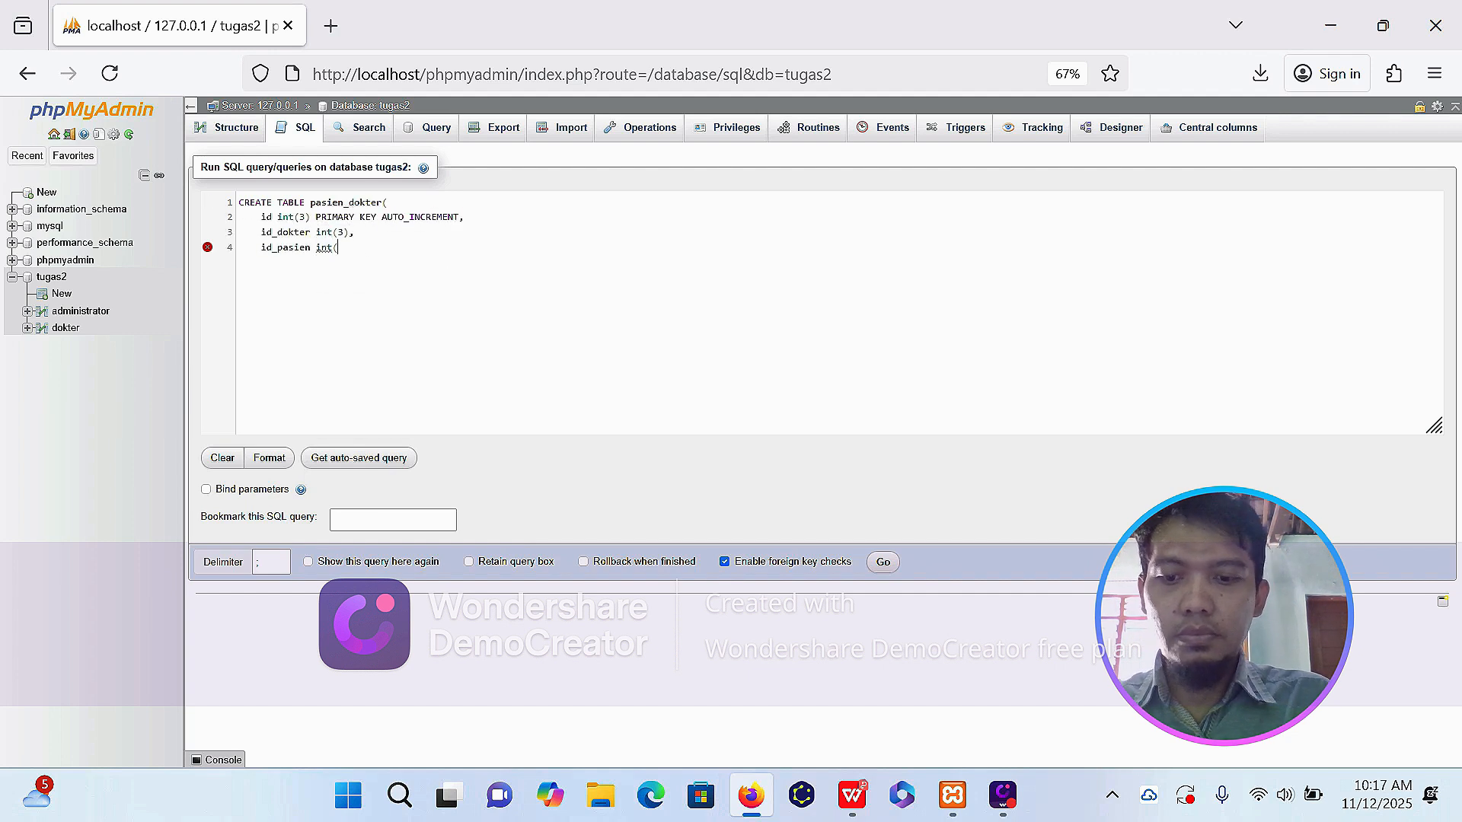
Complete the pasien_dokter statement with resep varchar (100) and waktu_periksa varchar (100), and run it.
key(Return)
text(resep varchar (100),)
key(Return)
text(waktu_periksa varchar (100))
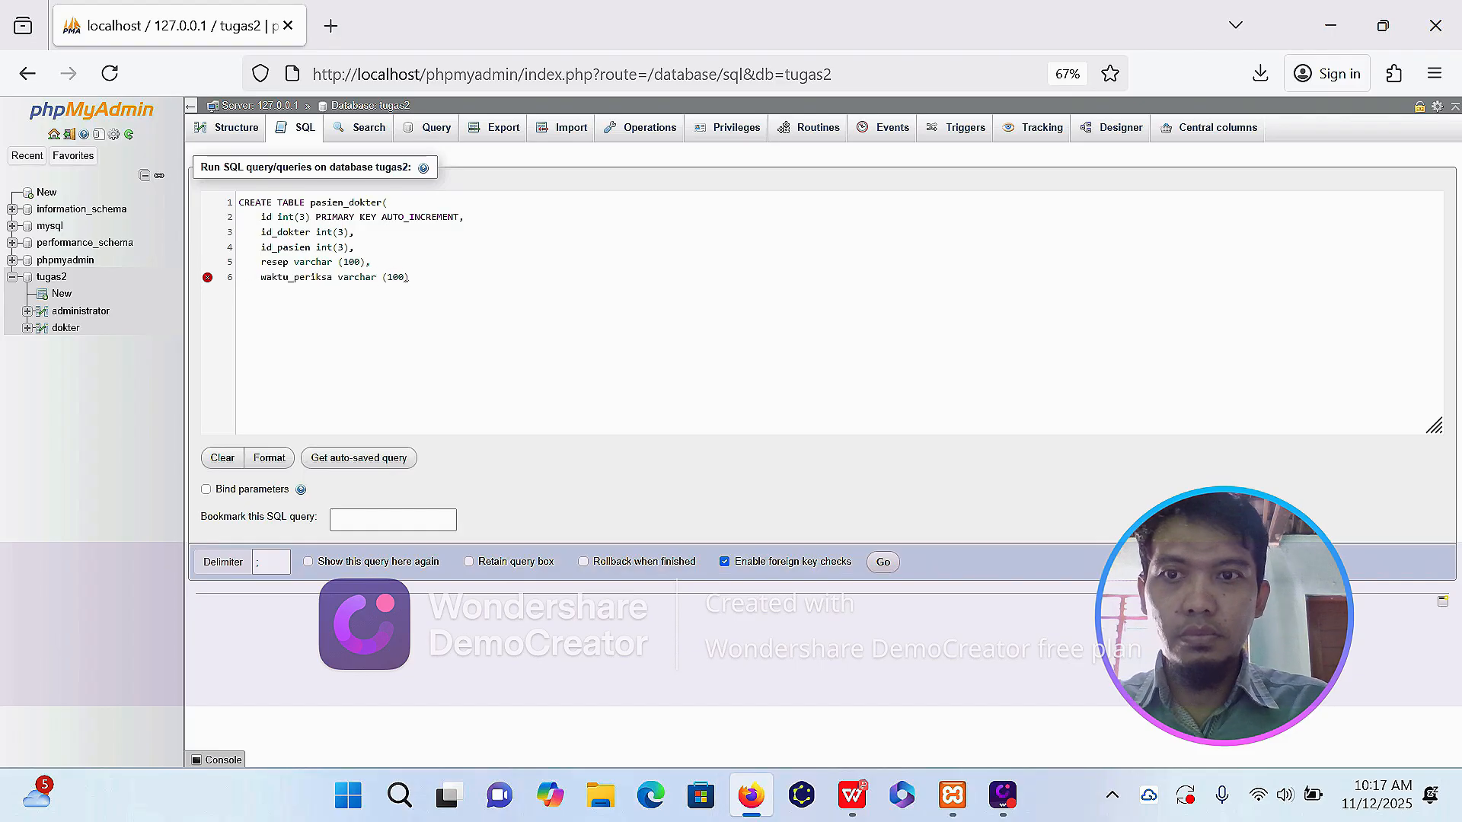
key(Return)
text();)
click(883, 561)
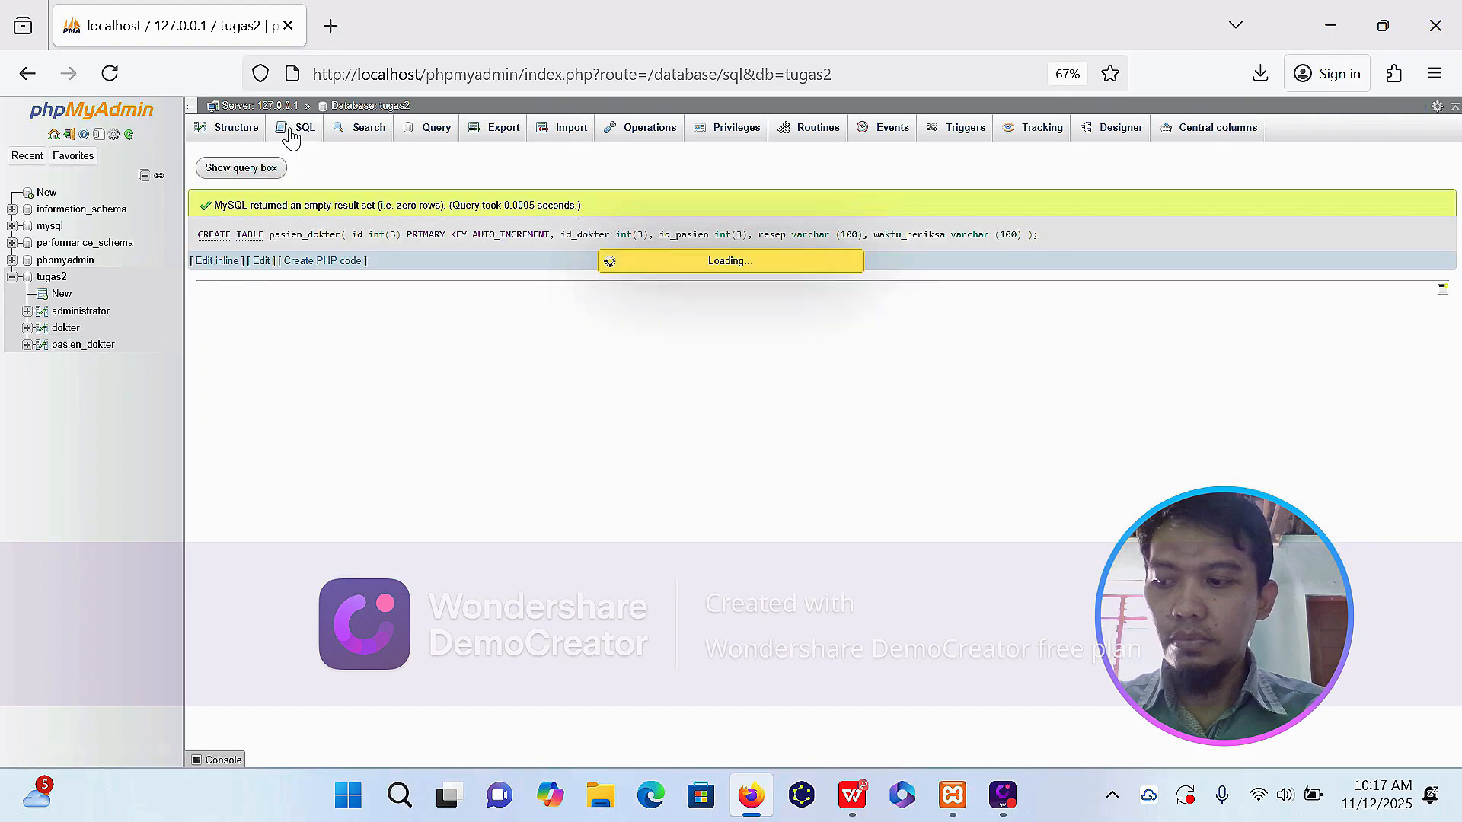
Start a CREATE TABLE pasien statement in a new SQL query with id_pasien int(3) as PRIMARY KEY AUTO_INCREMENT.
click(301, 127)
text(CREATE TABLE pasien()
key(Return)
text(id)
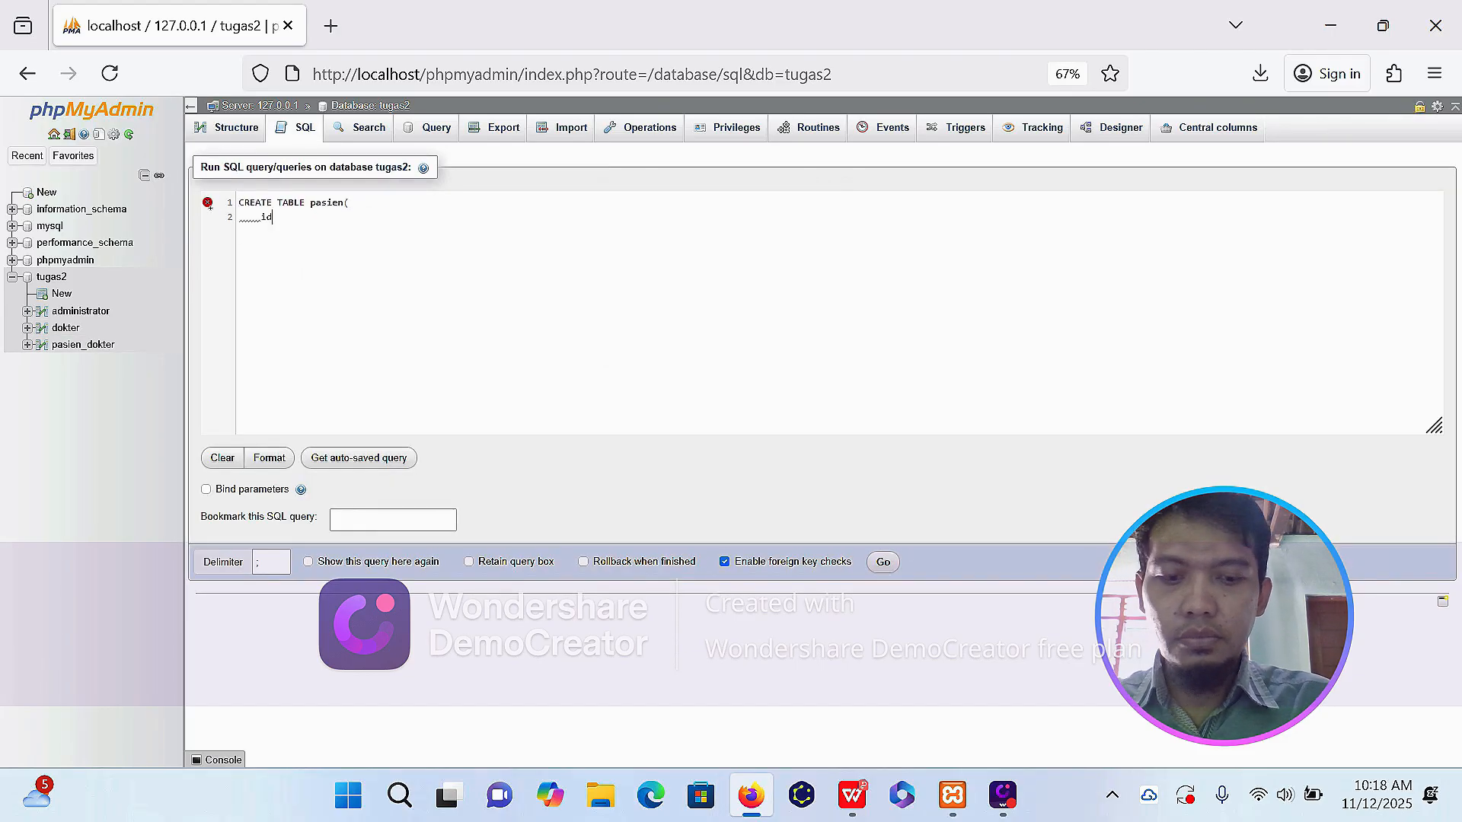
text(_pasien int(3),PRIMARY KEY AUTO_INCREMENT,)
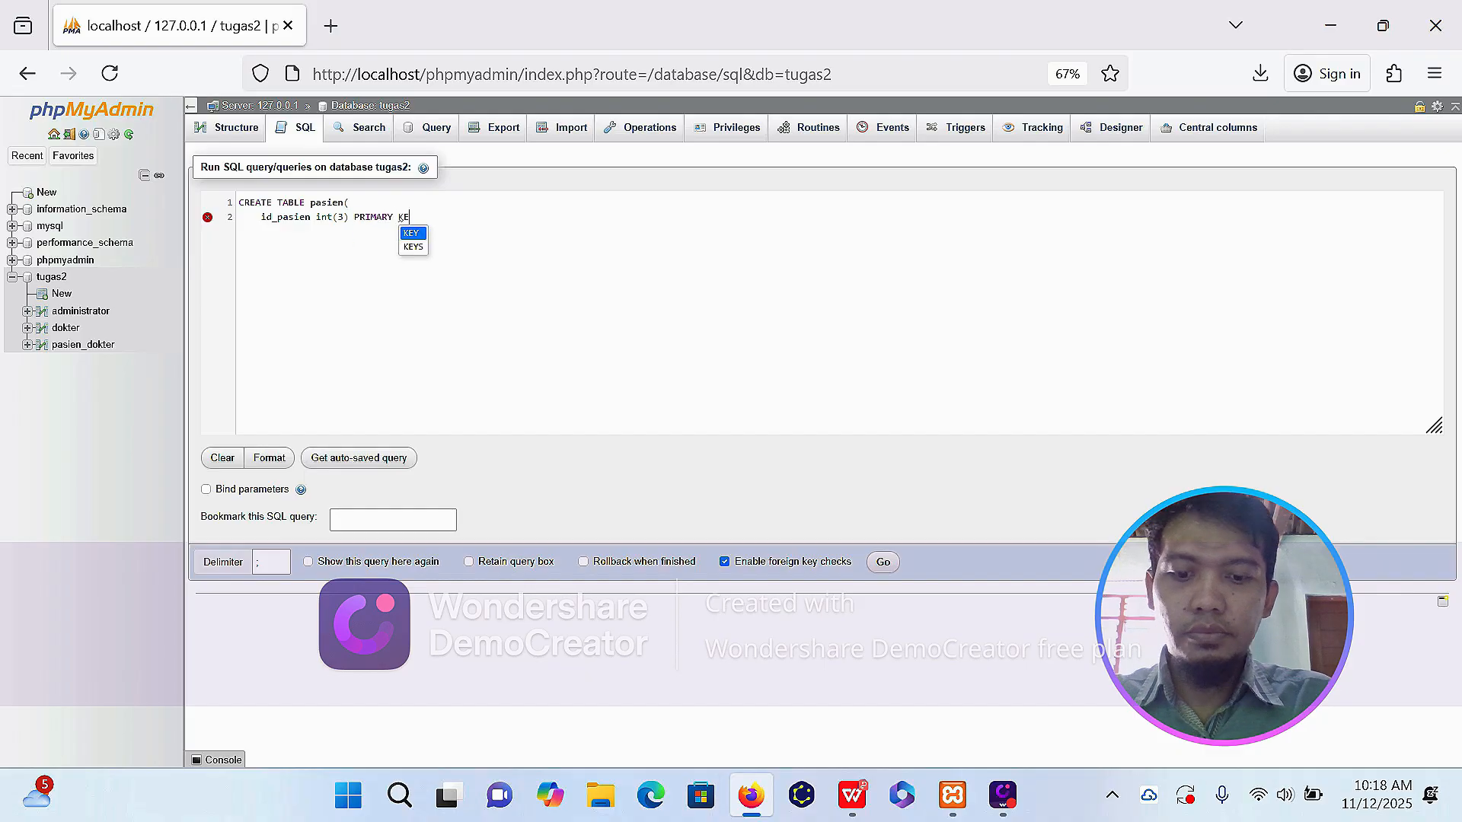
Add the columns nama_pasien varchar (30) and jenis_kelamin ENUM('L','P') to the CREATE TABLE pasien statement.
key(Return)
text(nama_pasien varchar (30),)
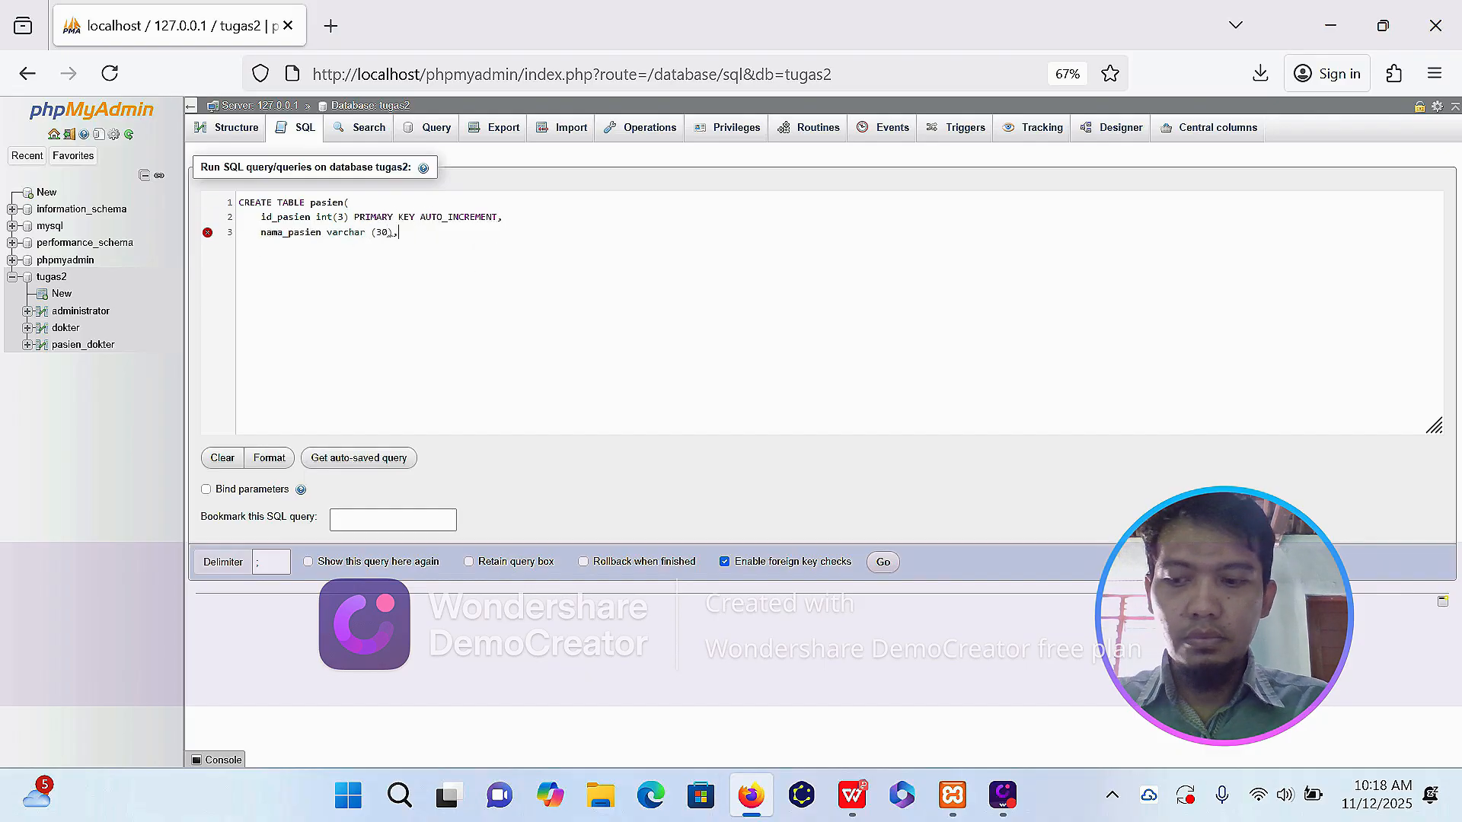
key(Return)
text(jenis_kelamin ENUM('L','P'),)
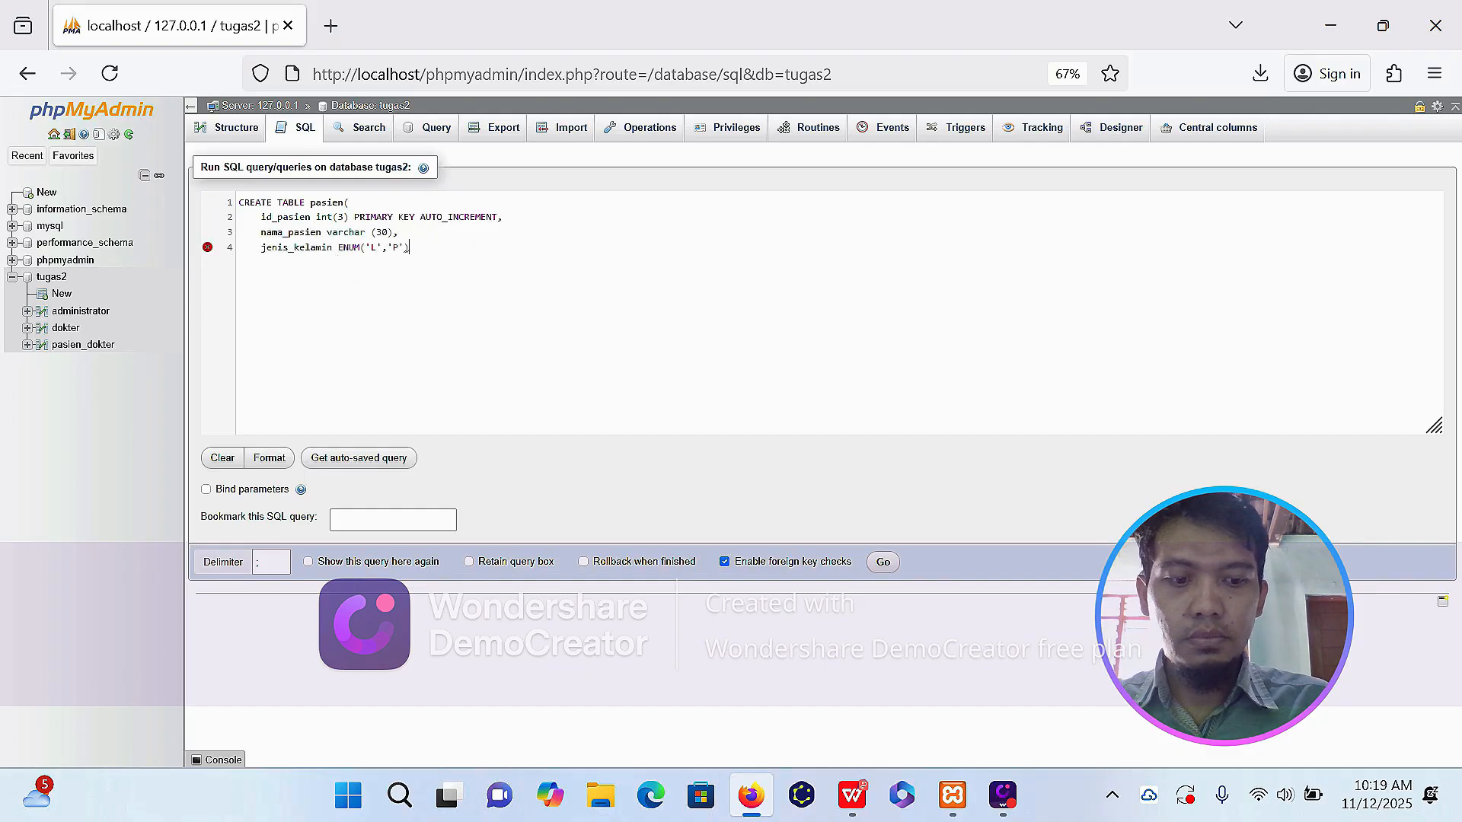
Complete the pasien statement with alamat_pasien varchar (100) and run it.
key(Return)
text(alamat_pasien varchar (100))
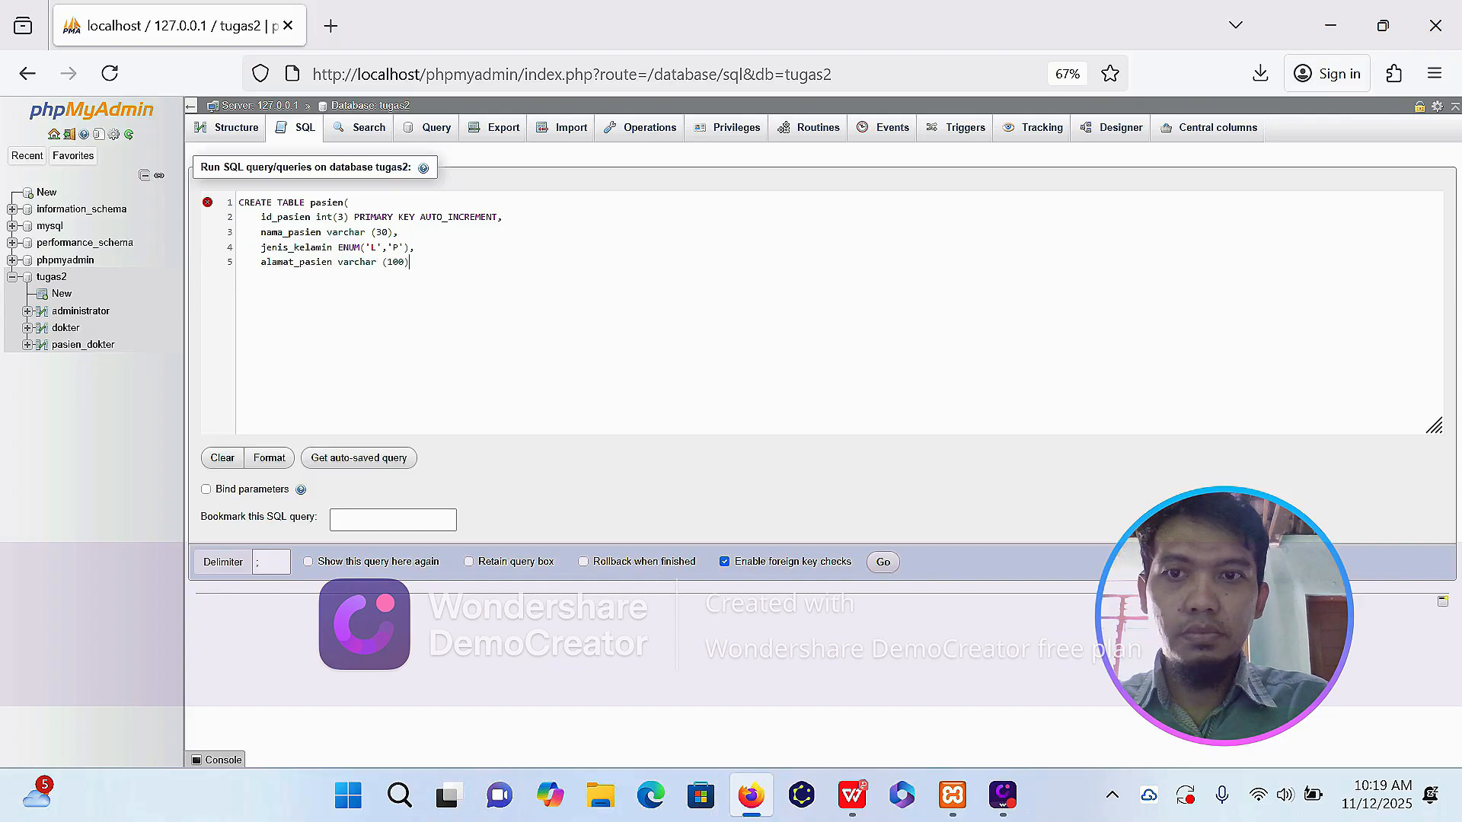
key(Return)
text();)
click(882, 562)
Start a CREATE TABLE daftar statement in a new SQL query with id_daftar int(3) as PRIMARY KEY AUTO_INCREMENT.
click(296, 128)
text(CREATE TABLE daftar()
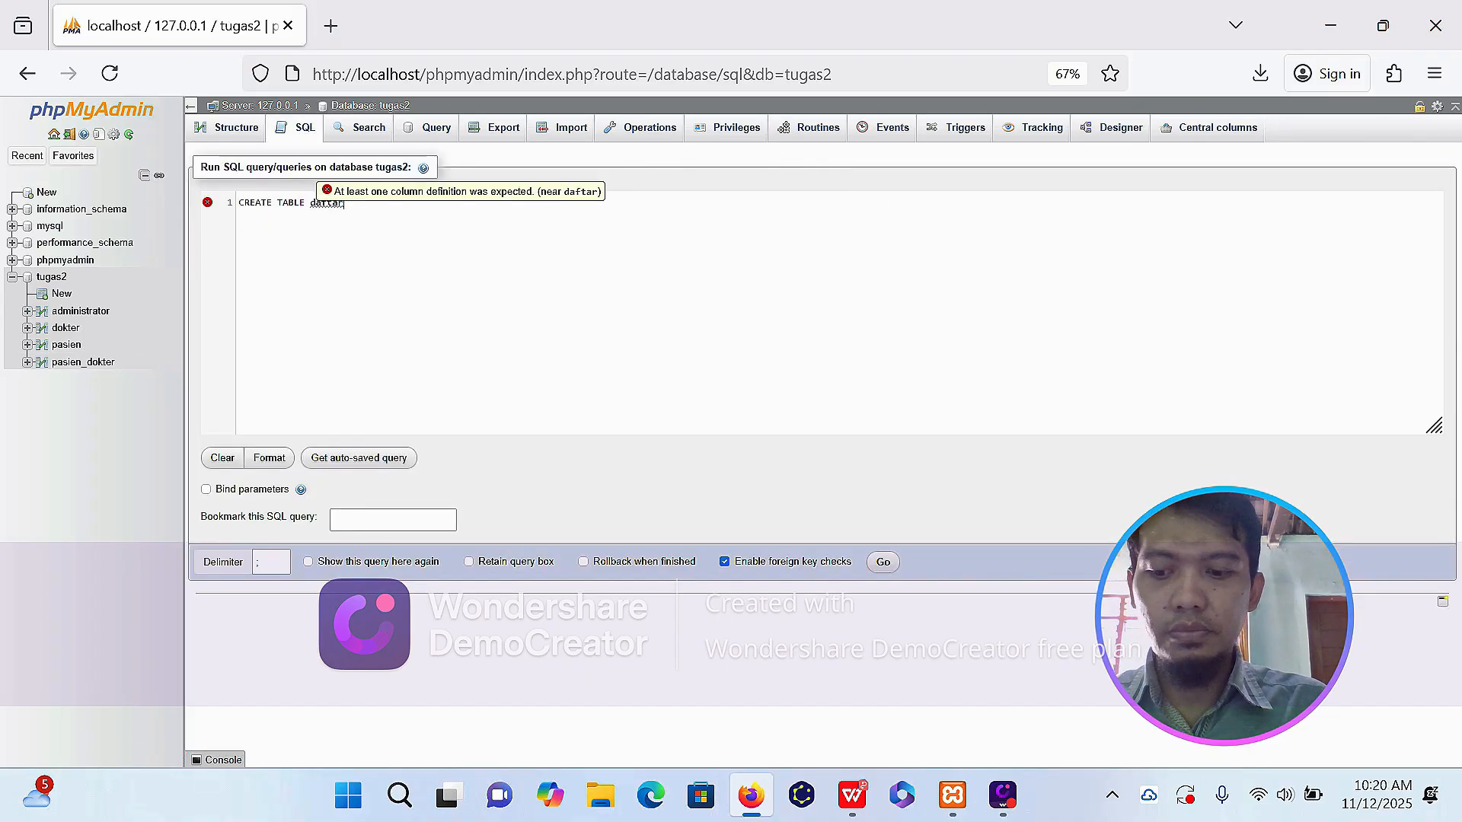
key(Return)
text(id_daftar int(3) PRIMARY KEY AUTO_INCREMENT,)
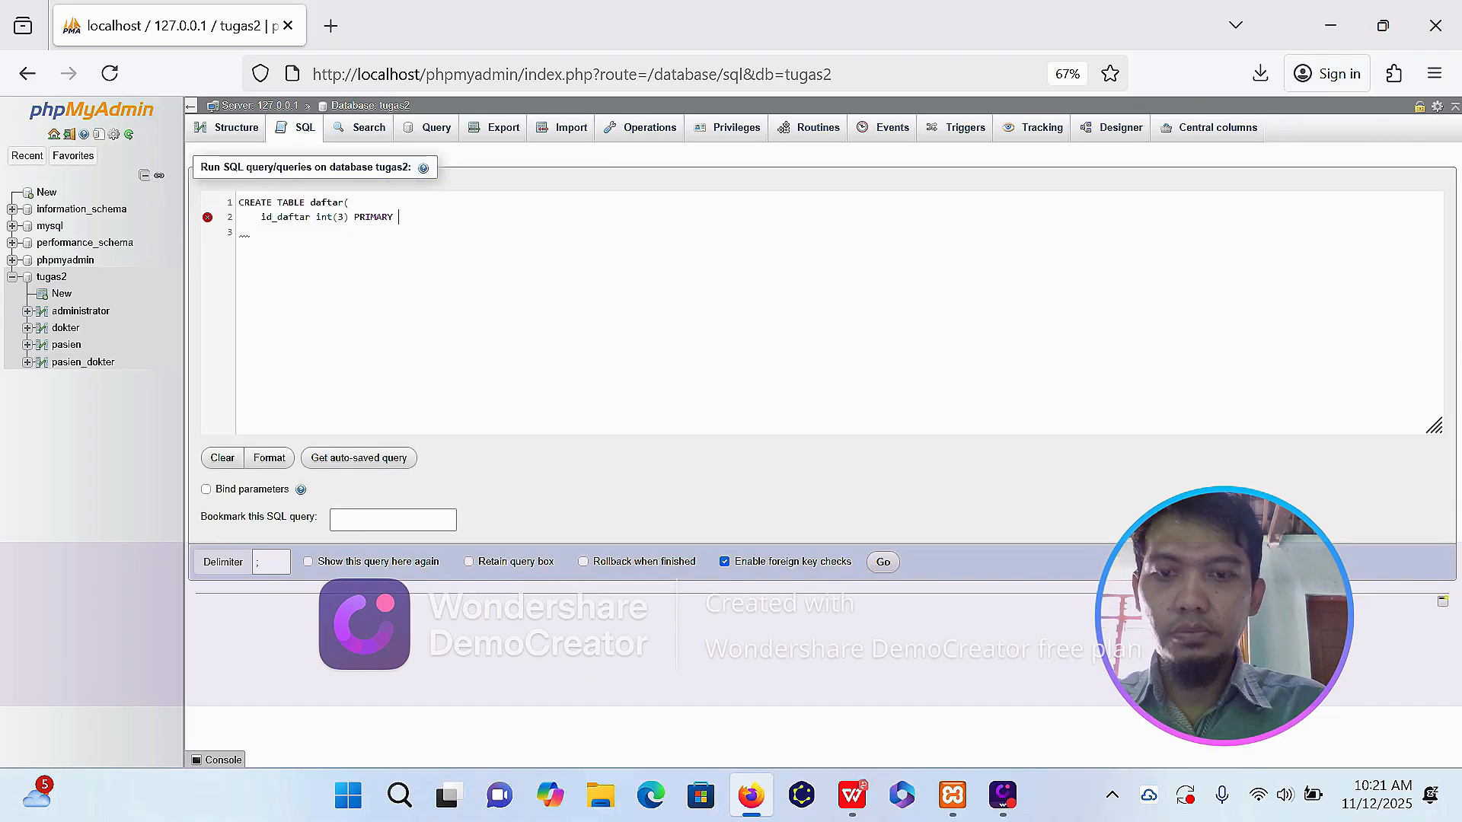
Complete the daftar statement with id_admin int(3) and id_pasien int(3), and run it.
key(Return)
text(id_admin int(3),)
key(Return)
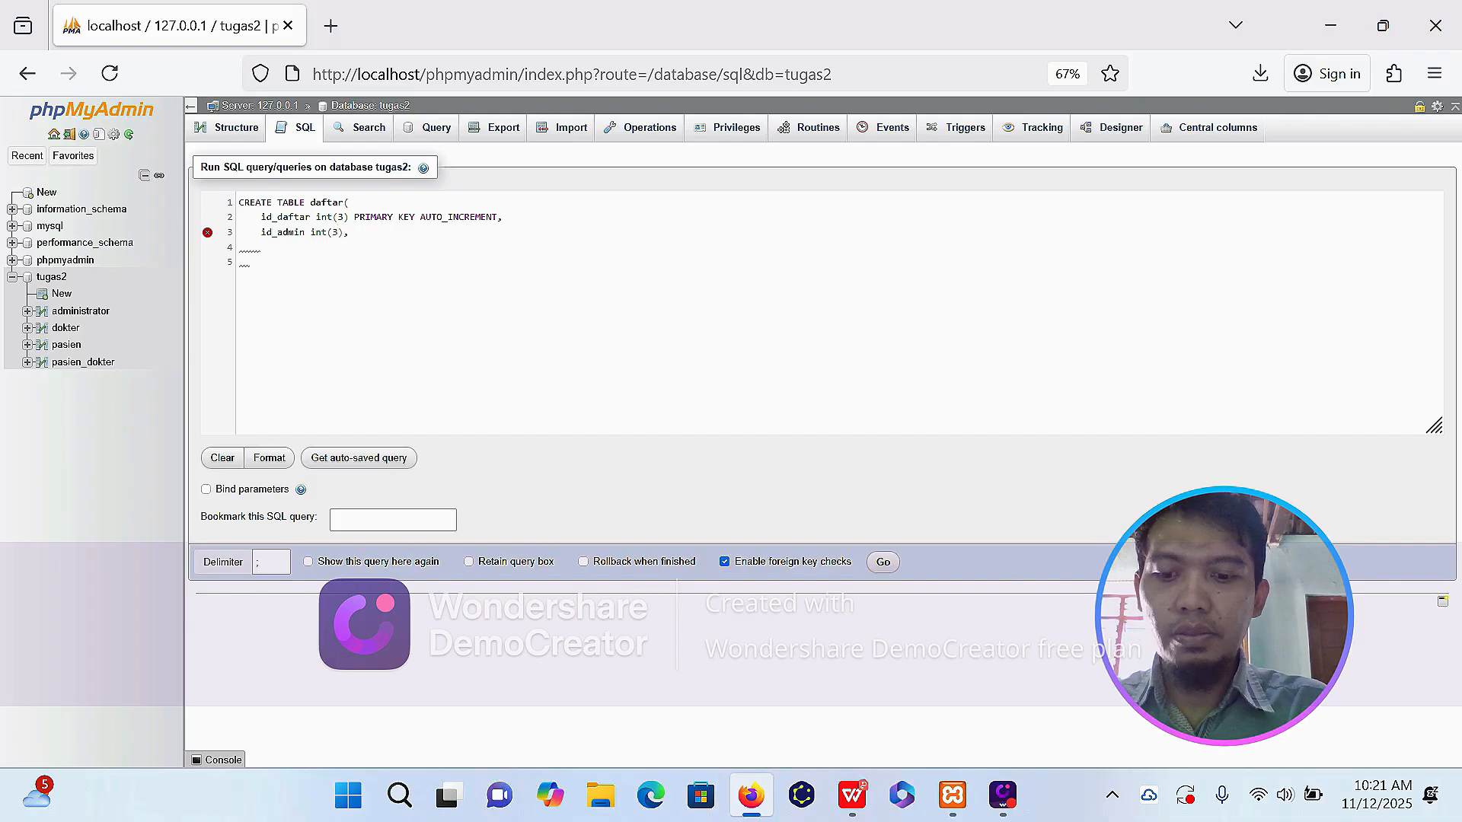
text(id_pasien int(3))
key(Return)
text();)
click(882, 562)
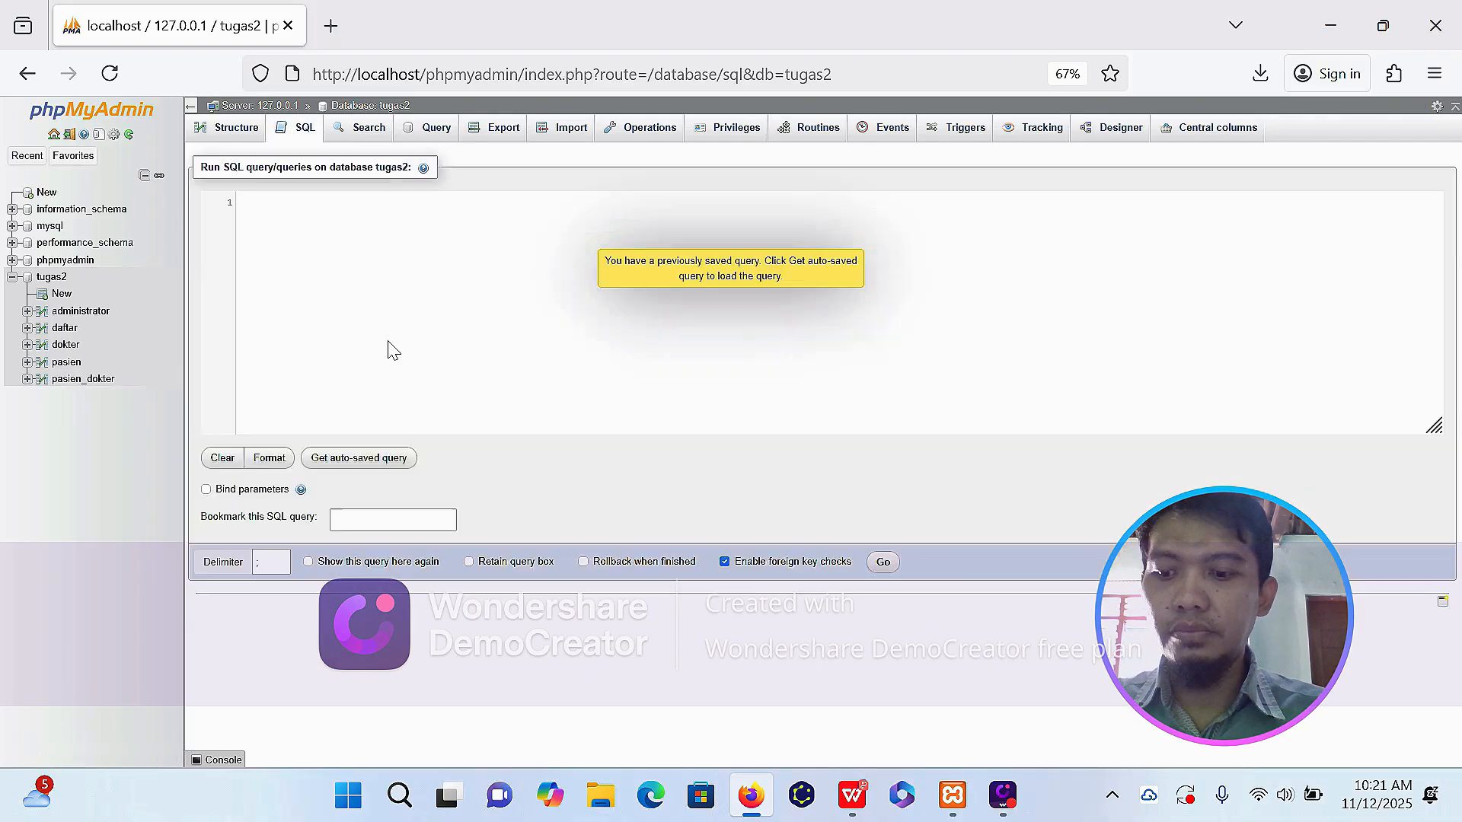
Start a CREATE TABLE dokter_admin statement in an empty SQL query with id_data int(3) PRIMARY KEY AUTO_INCREMENT.
click(385, 349)
text(CREATE TABLE dokter_admin()
key(Return)
text(id_data int(3) PRIMARY KEY AU)
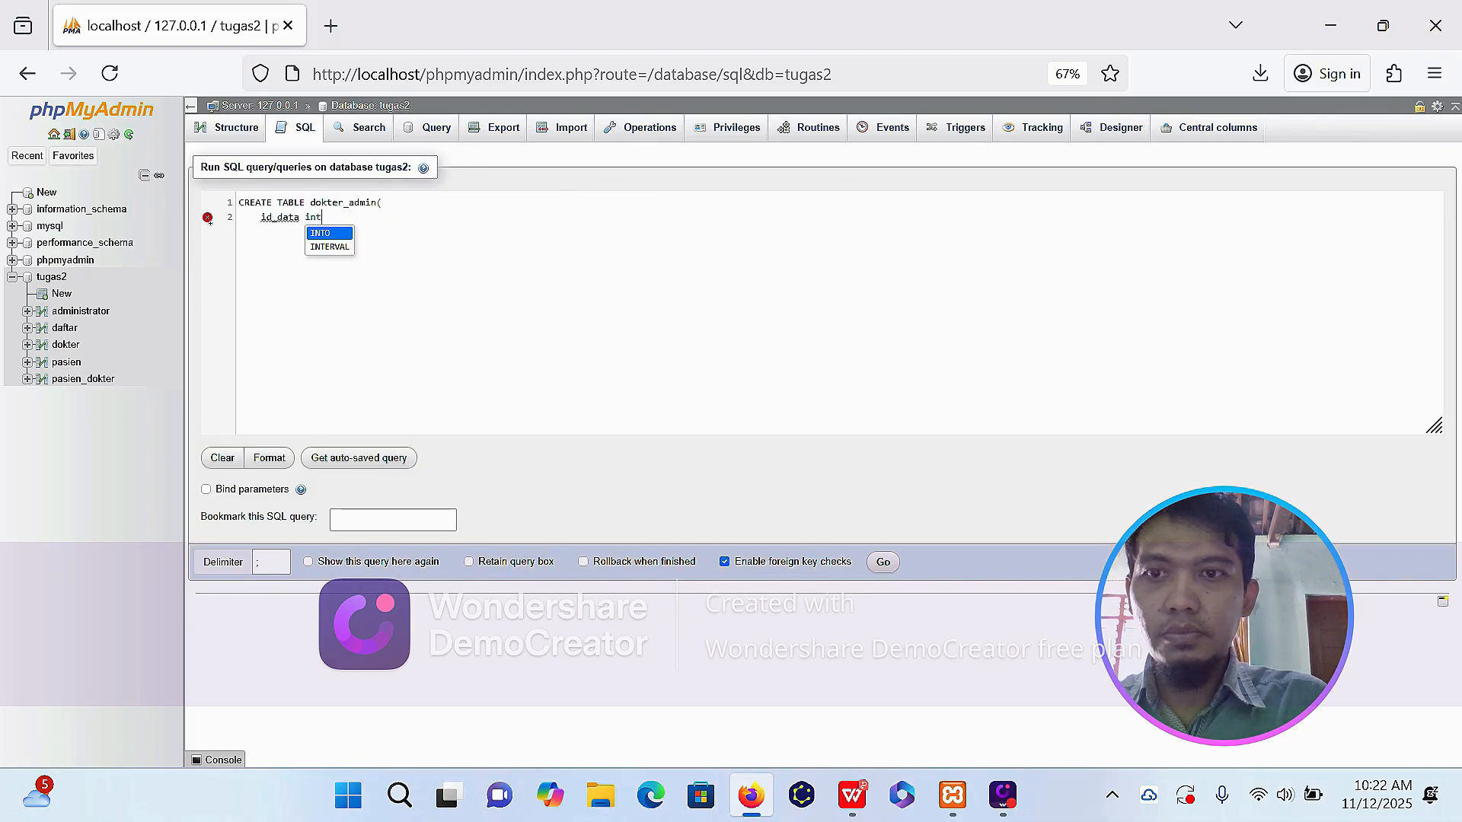
key(Down)
key(Return)
text(,)
key(Return)
Complete the dokter_admin statement with id_dokter int(3) and id_admin int(3), and run it.
text(id_dokter int()
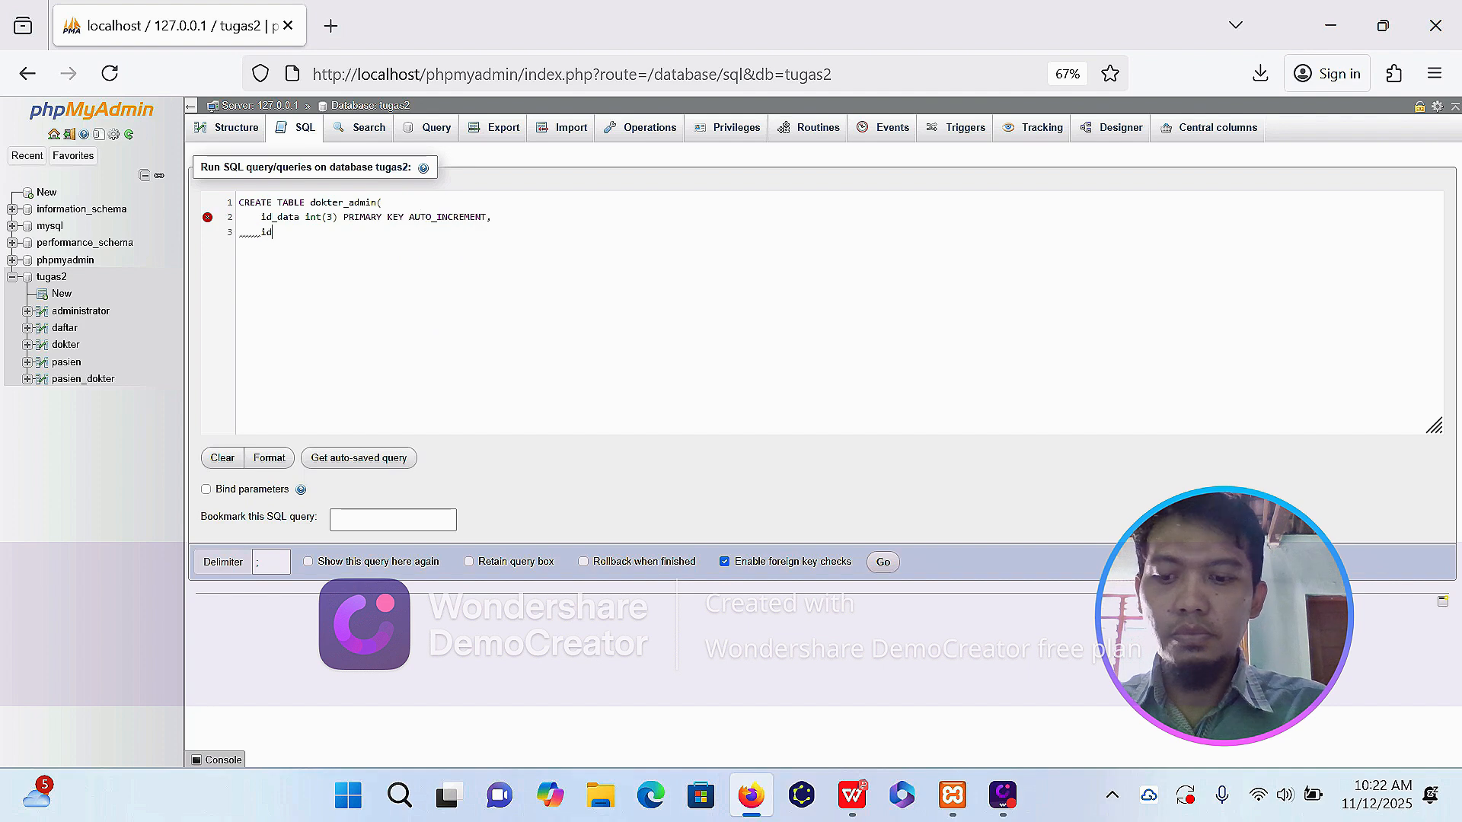
text(,)
key(Return)
text(id_admin int(3))
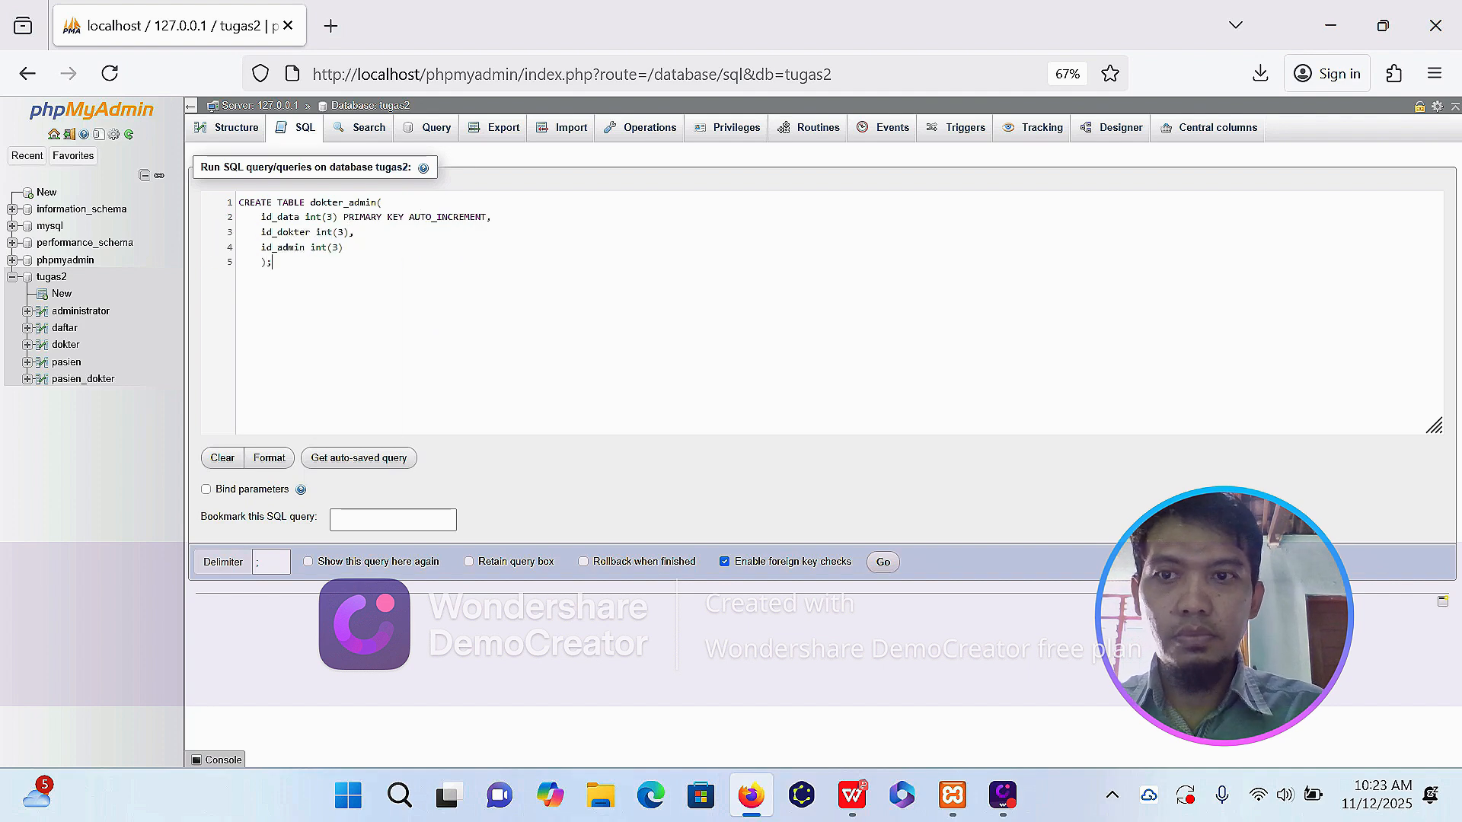
click(882, 561)
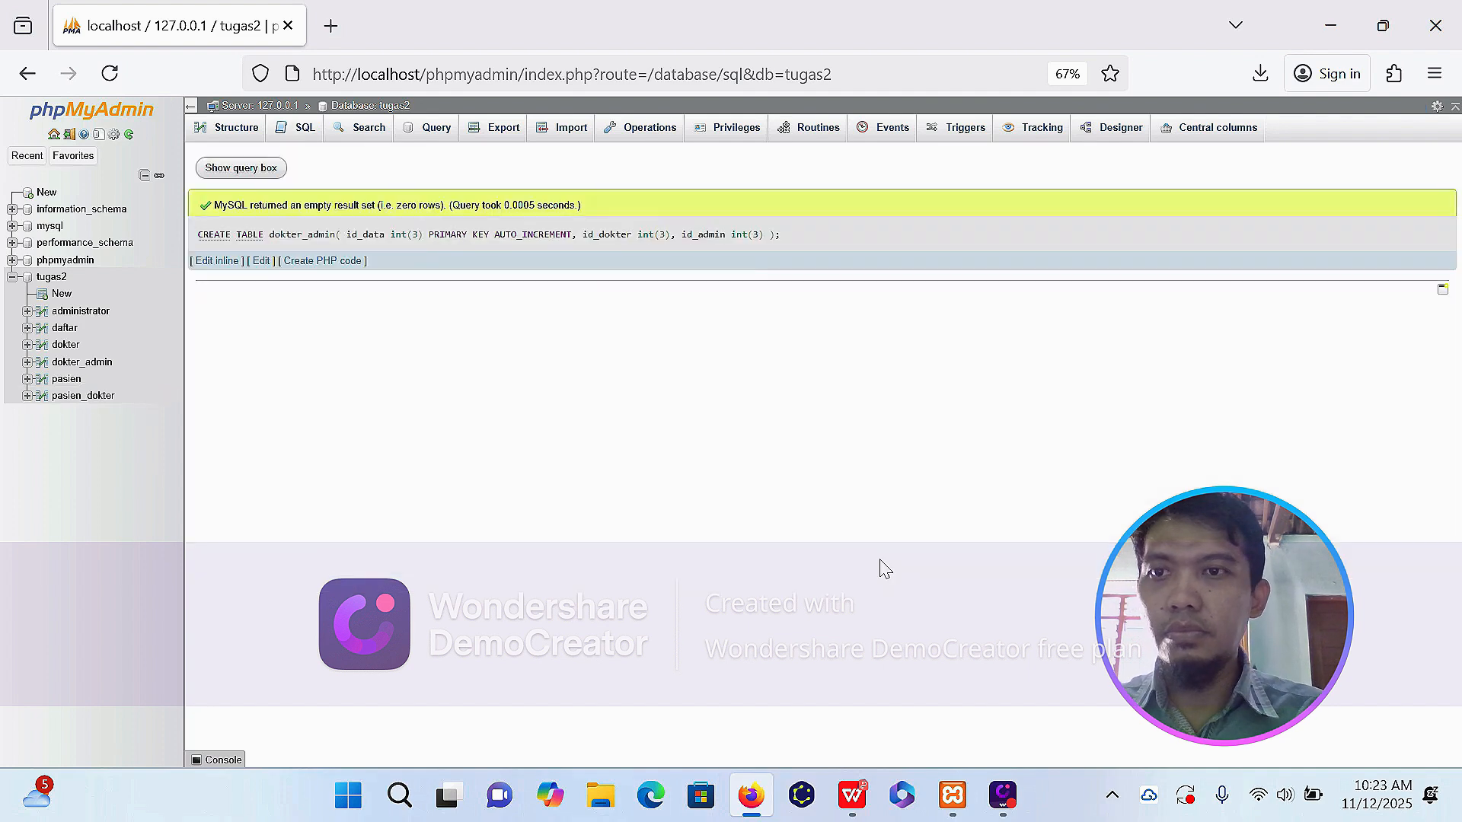
Insert a row into the pasien table with id_pasien 31, the patient's name, jenis_kelamin L and the patient's address.
click(232, 129)
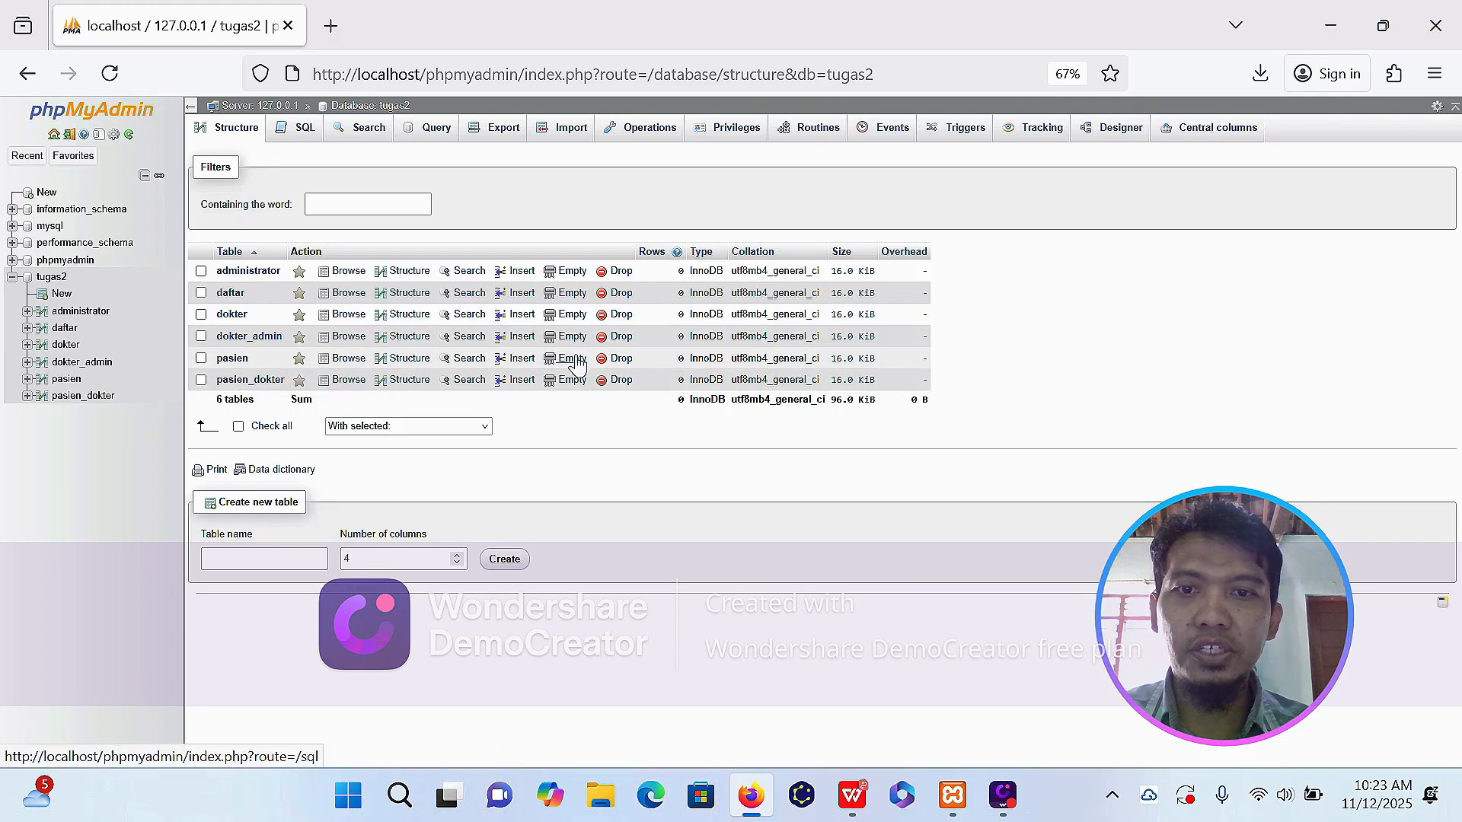
click(521, 359)
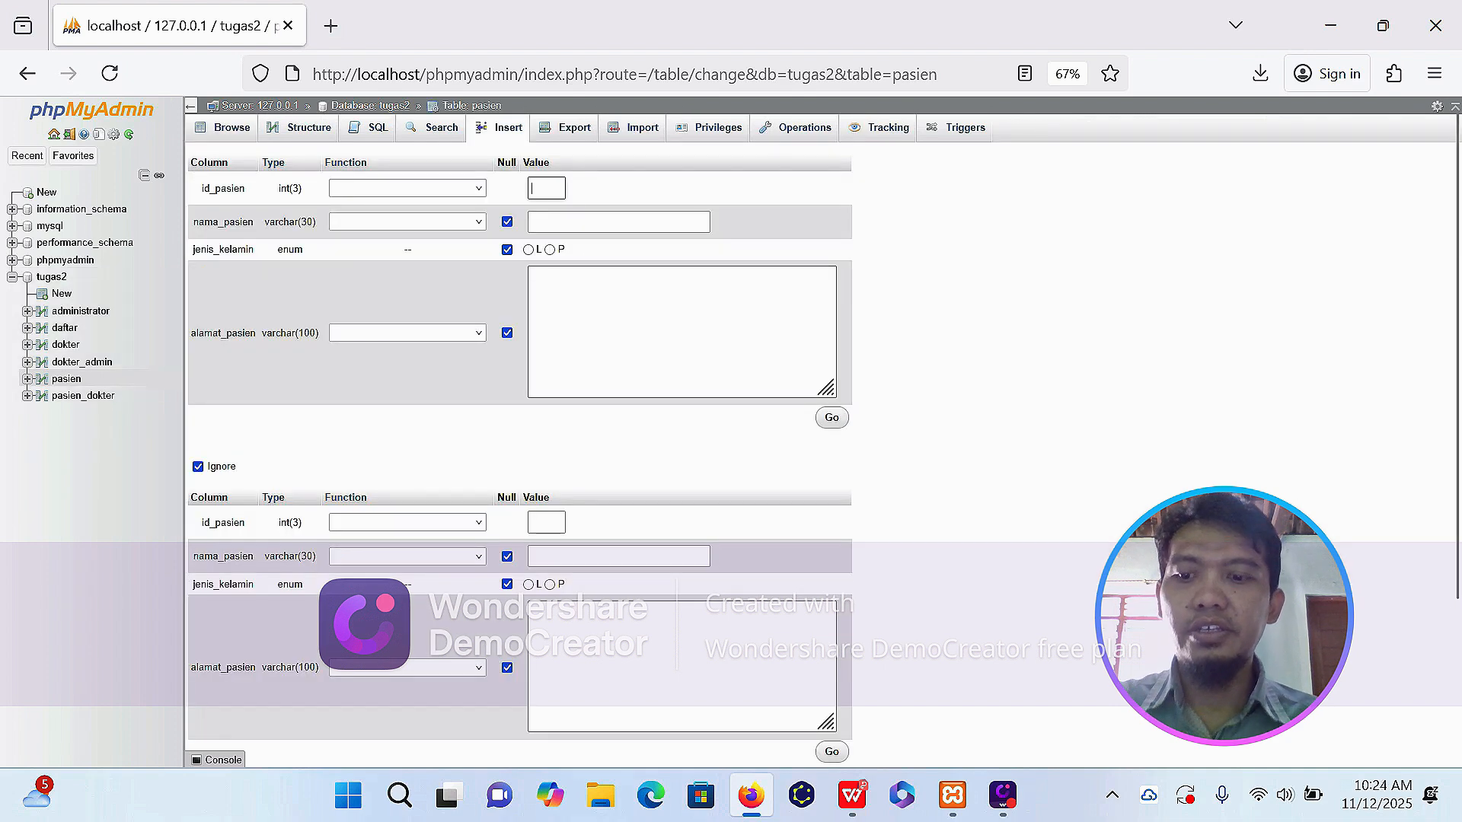
text(31)
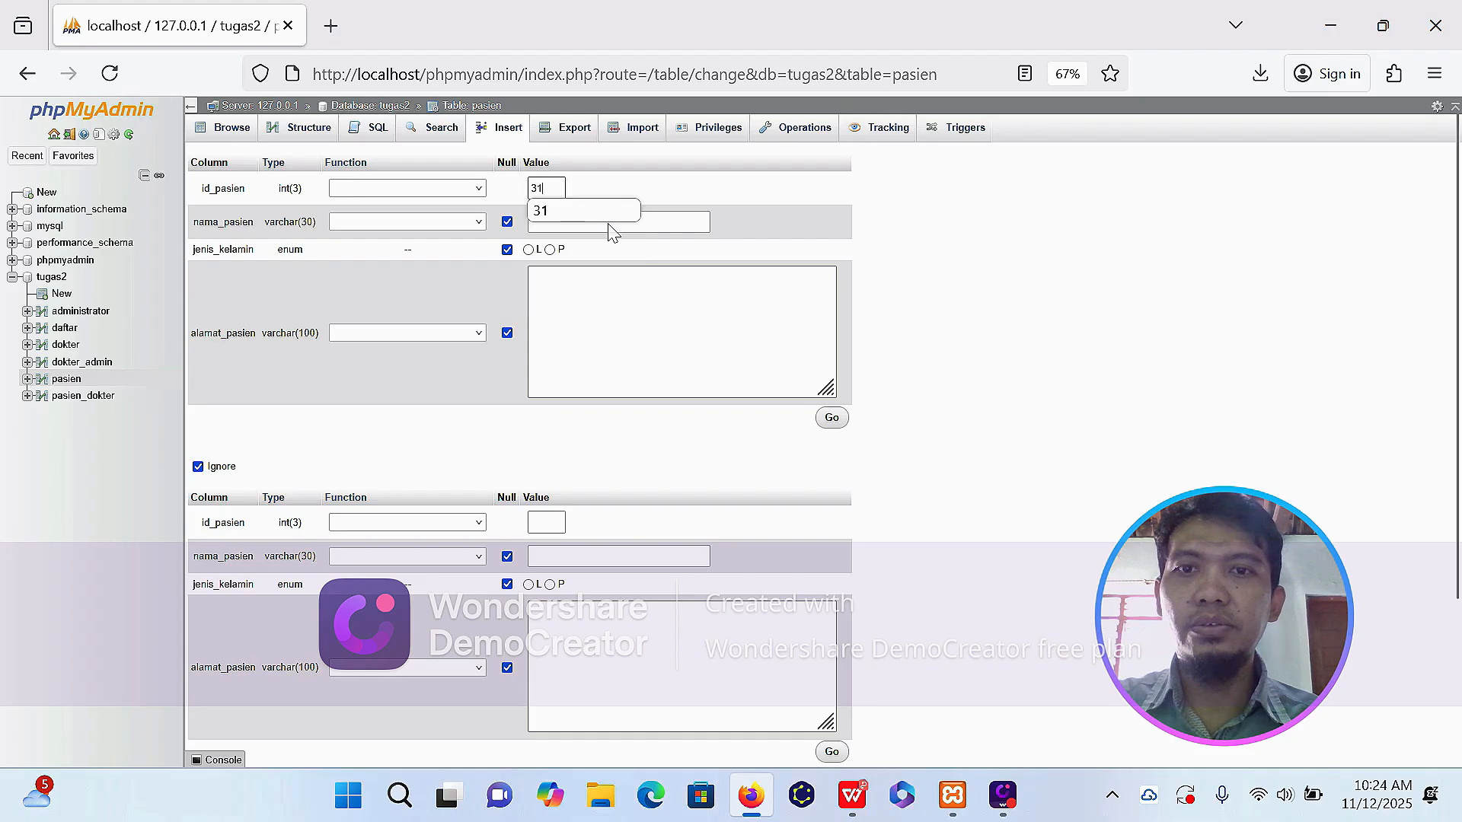
click(610, 225)
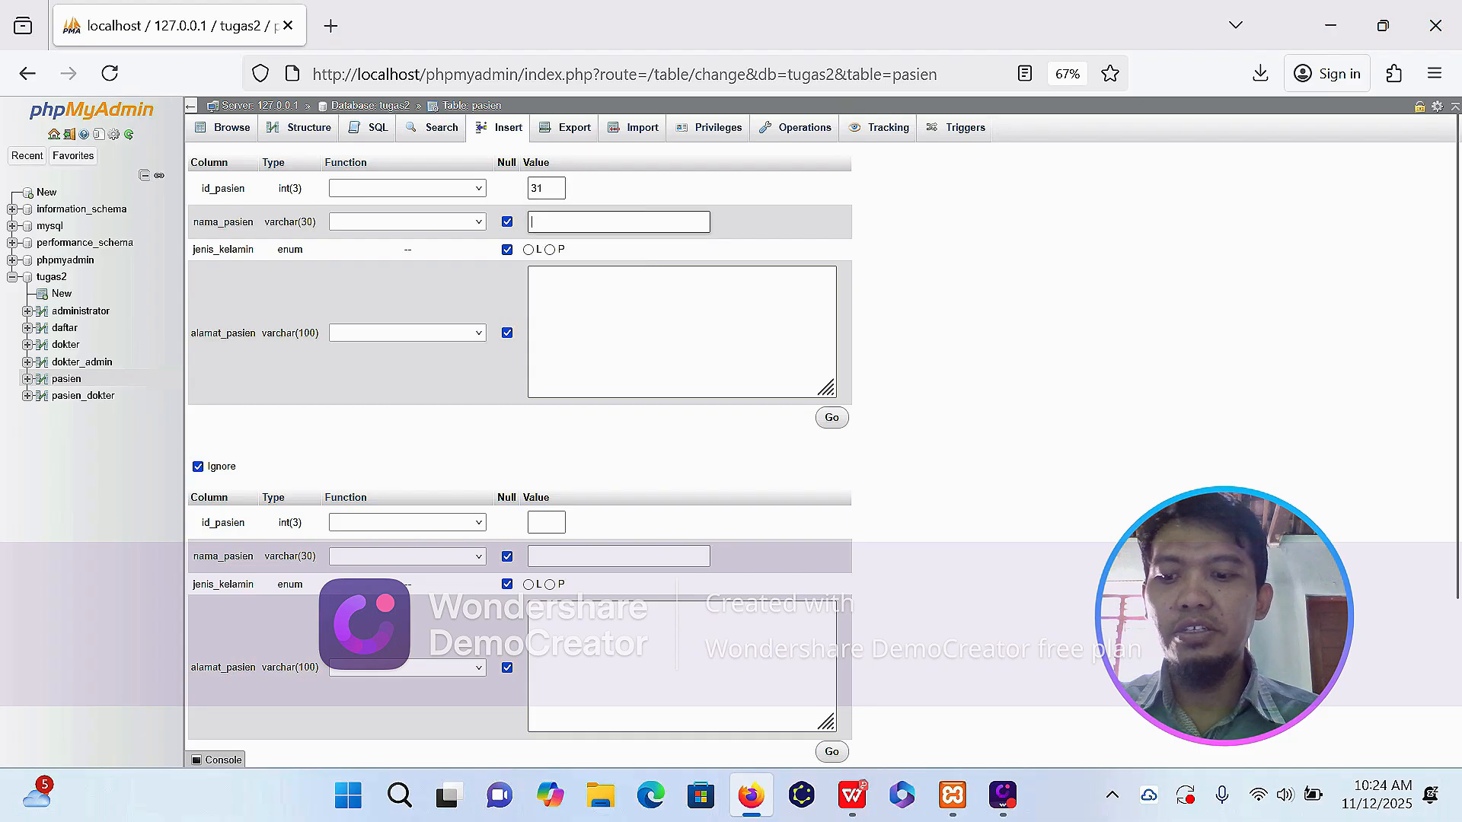
text(Agus)
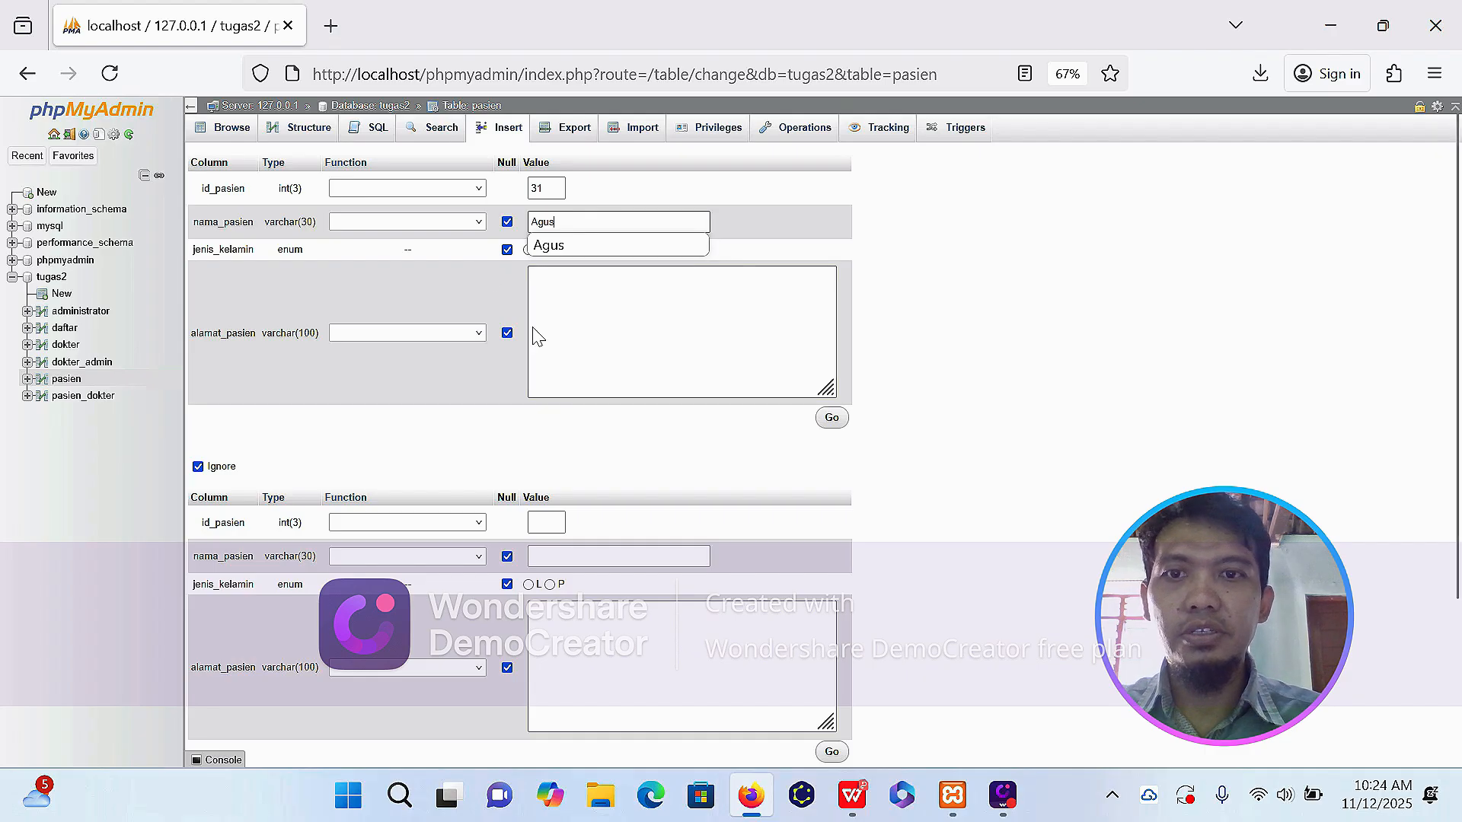
click(563, 281)
click(527, 250)
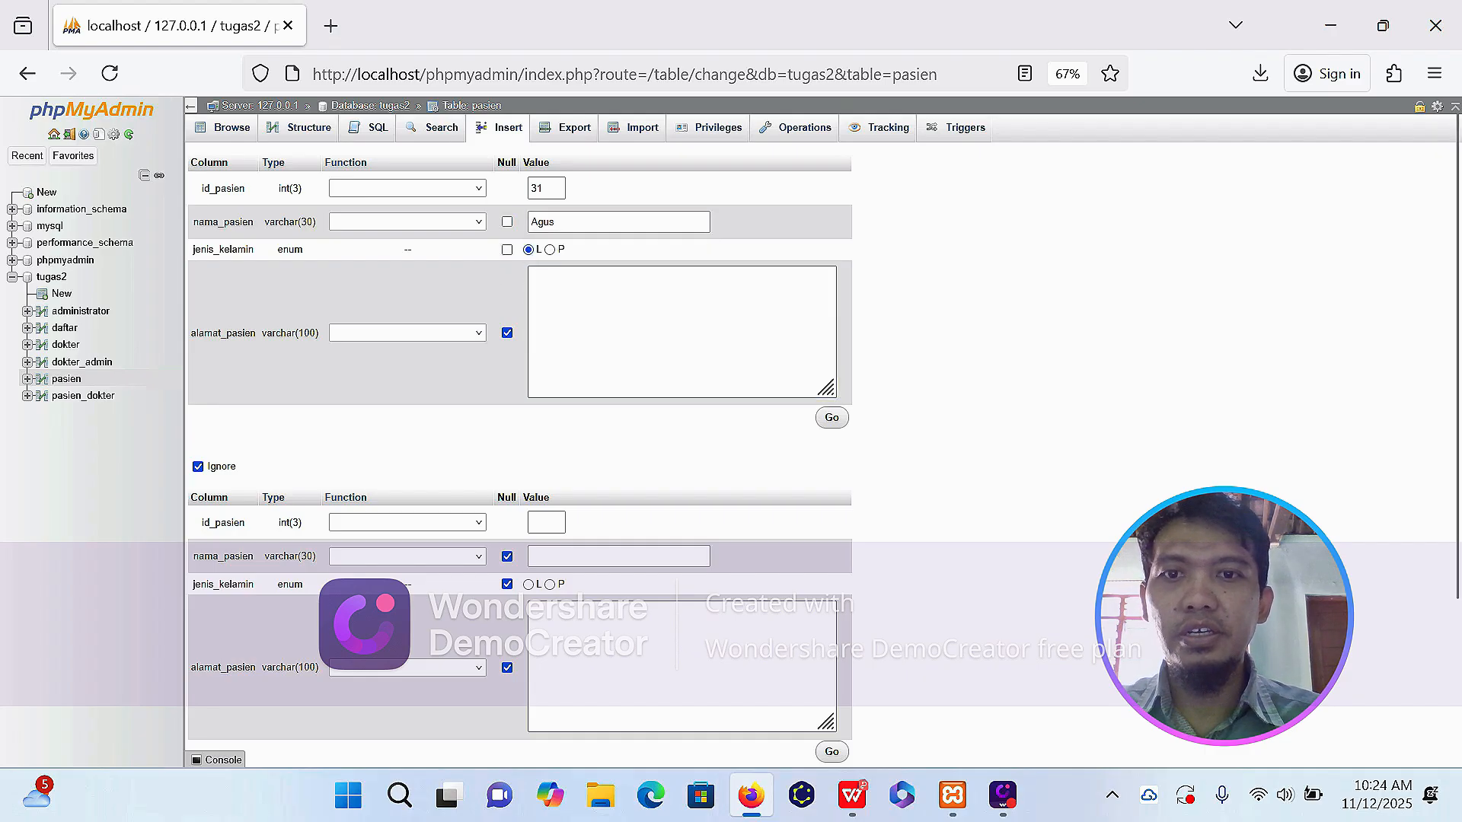
click(556, 282)
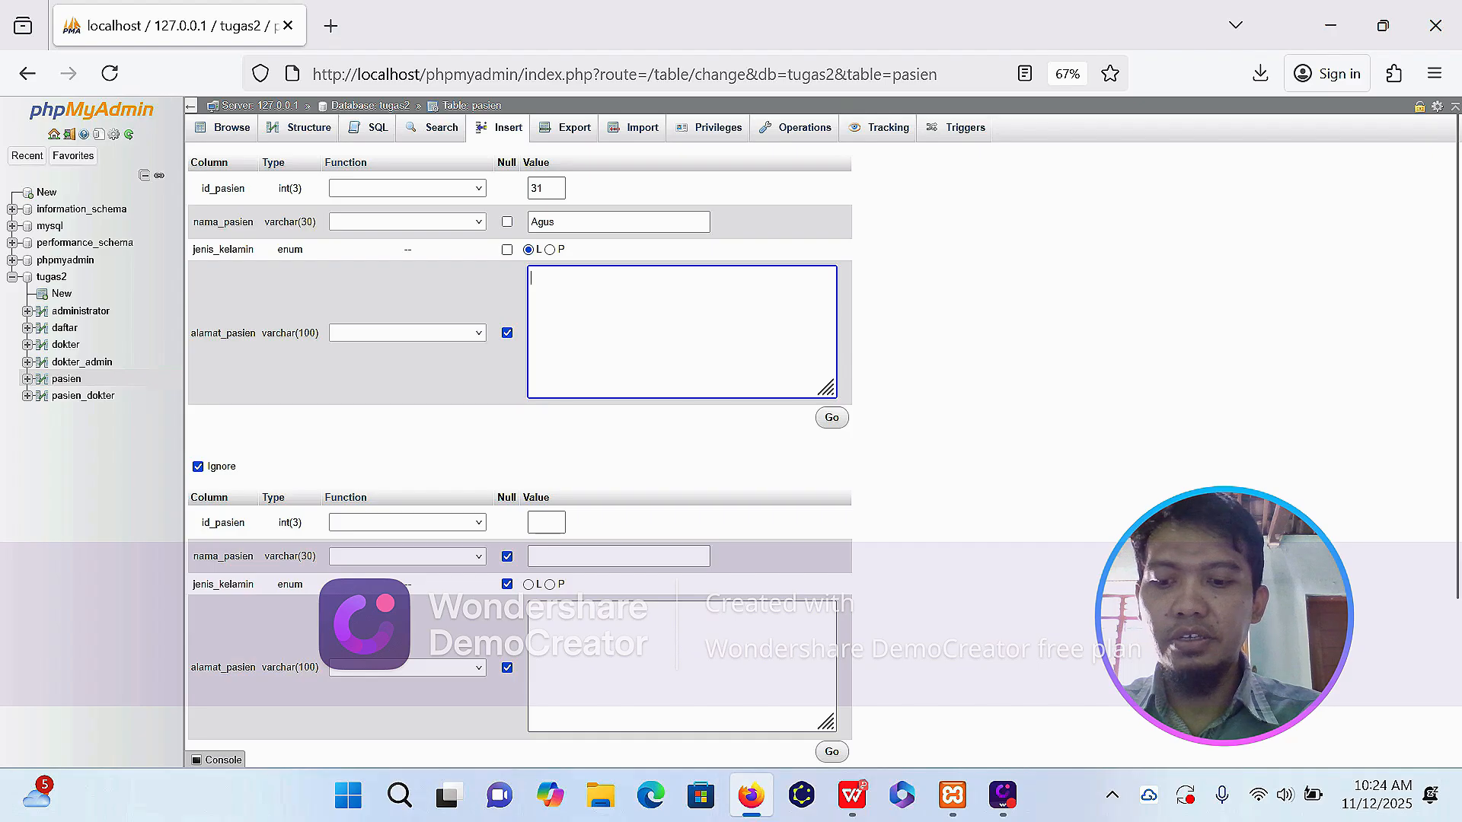
text(SU)
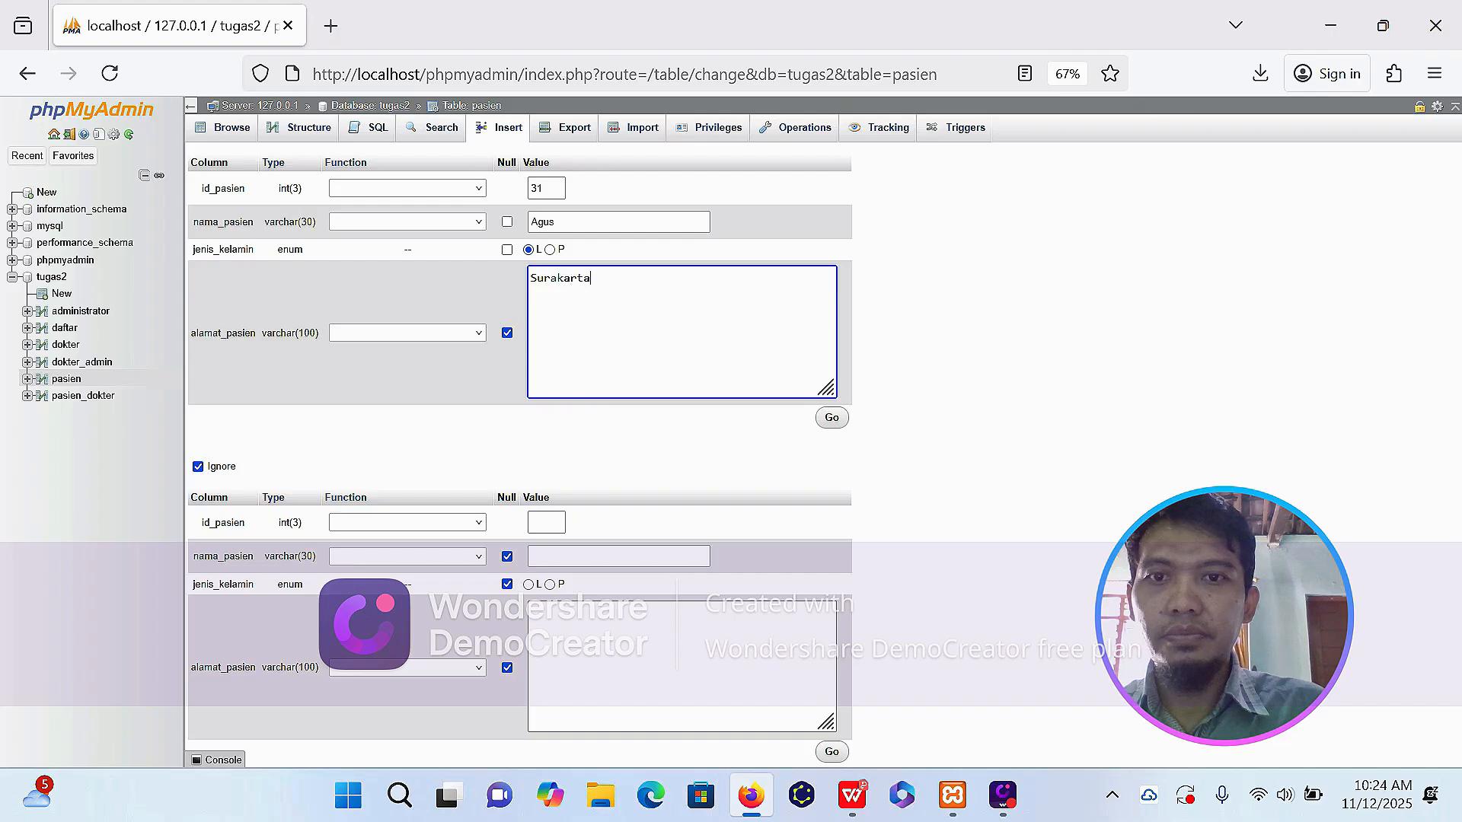
click(838, 420)
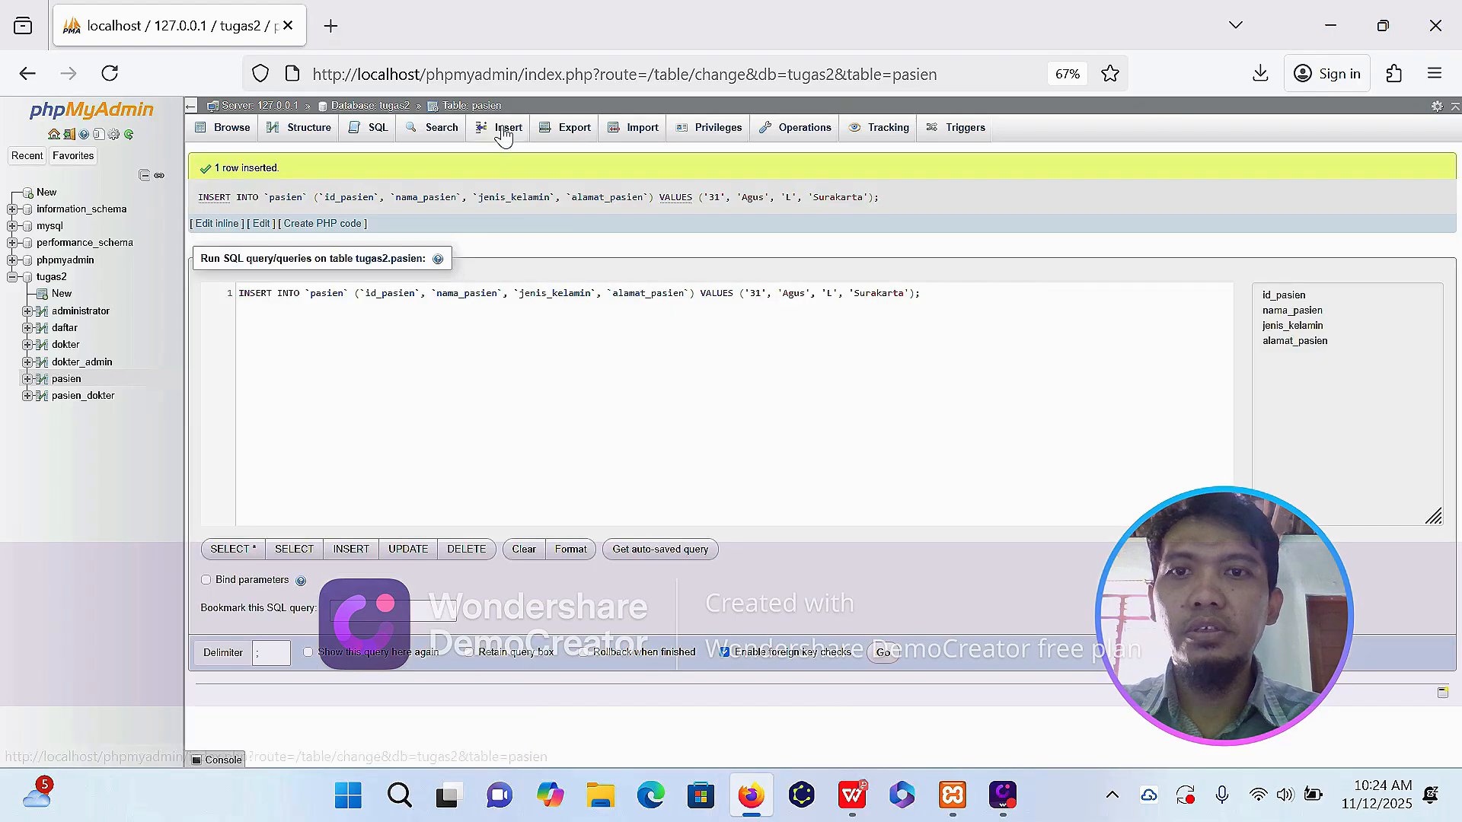
Insert another pasien row with id_pasien 32, the patient's name, jenis_kelamin P and the patient's address.
click(503, 130)
click(547, 187)
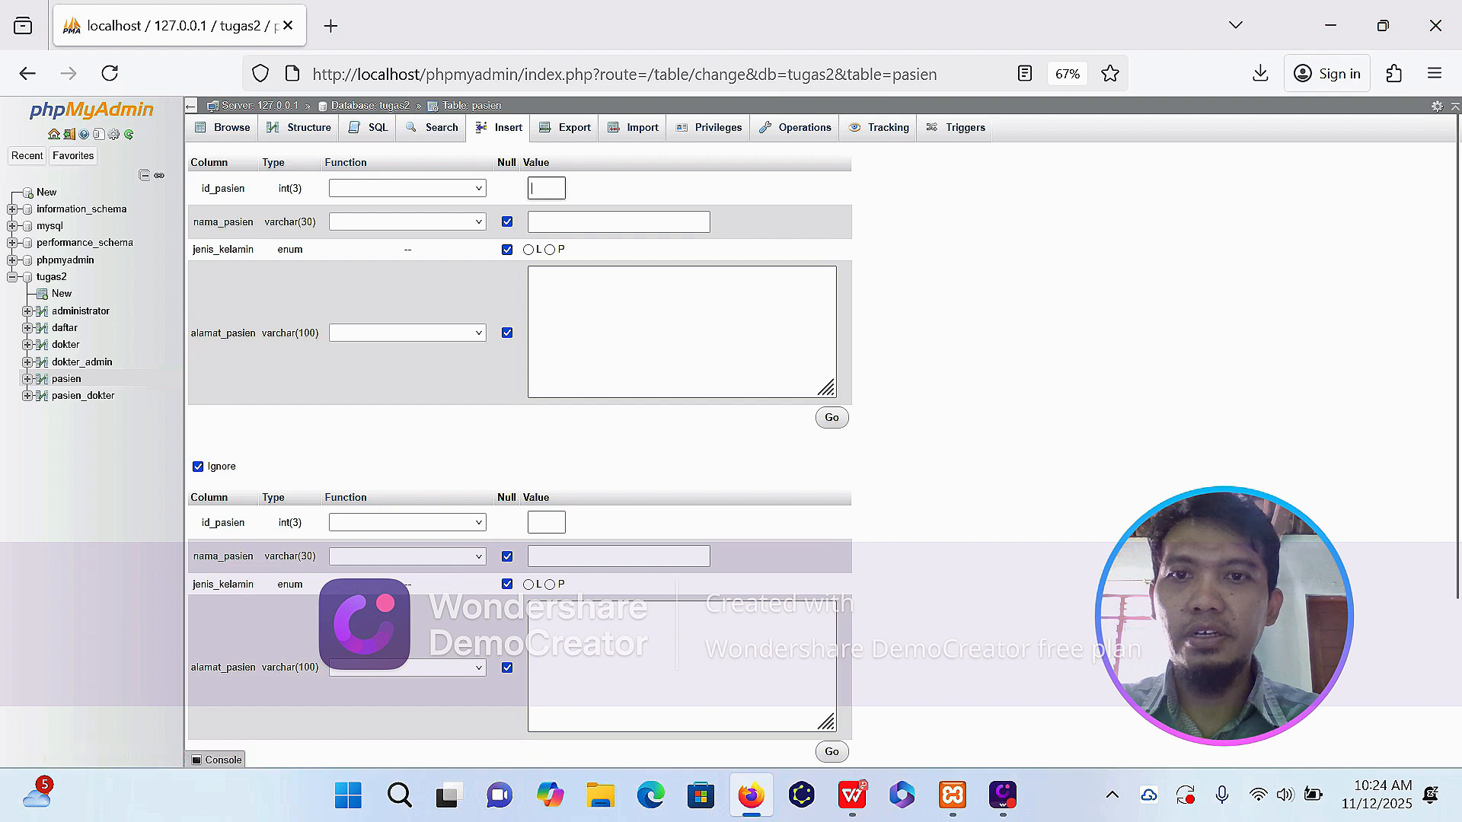
text(32)
key(Tab)
text(Yanti)
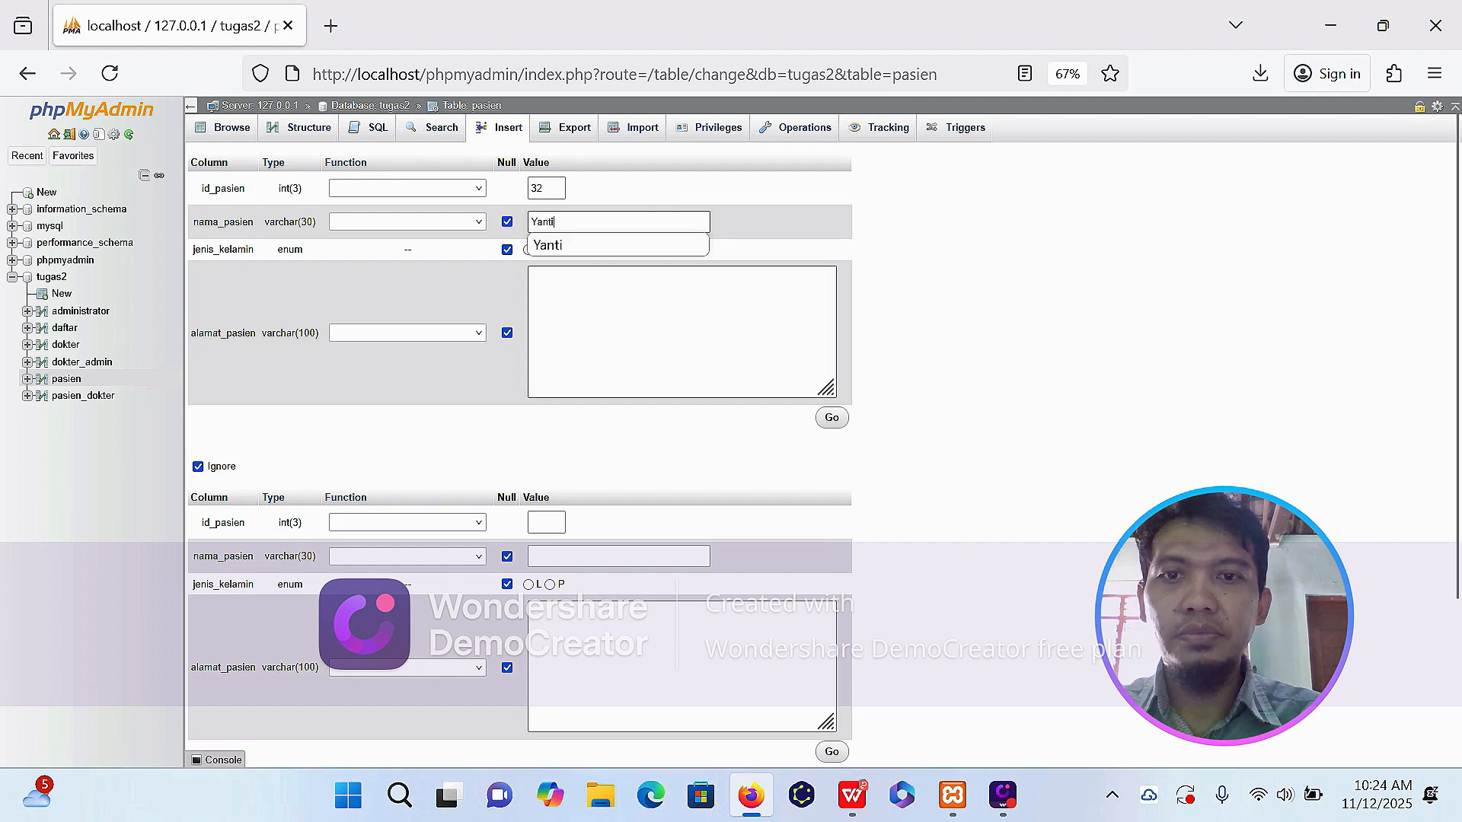
key(Tab)
key(Right)
key(Tab)
text(Sra)
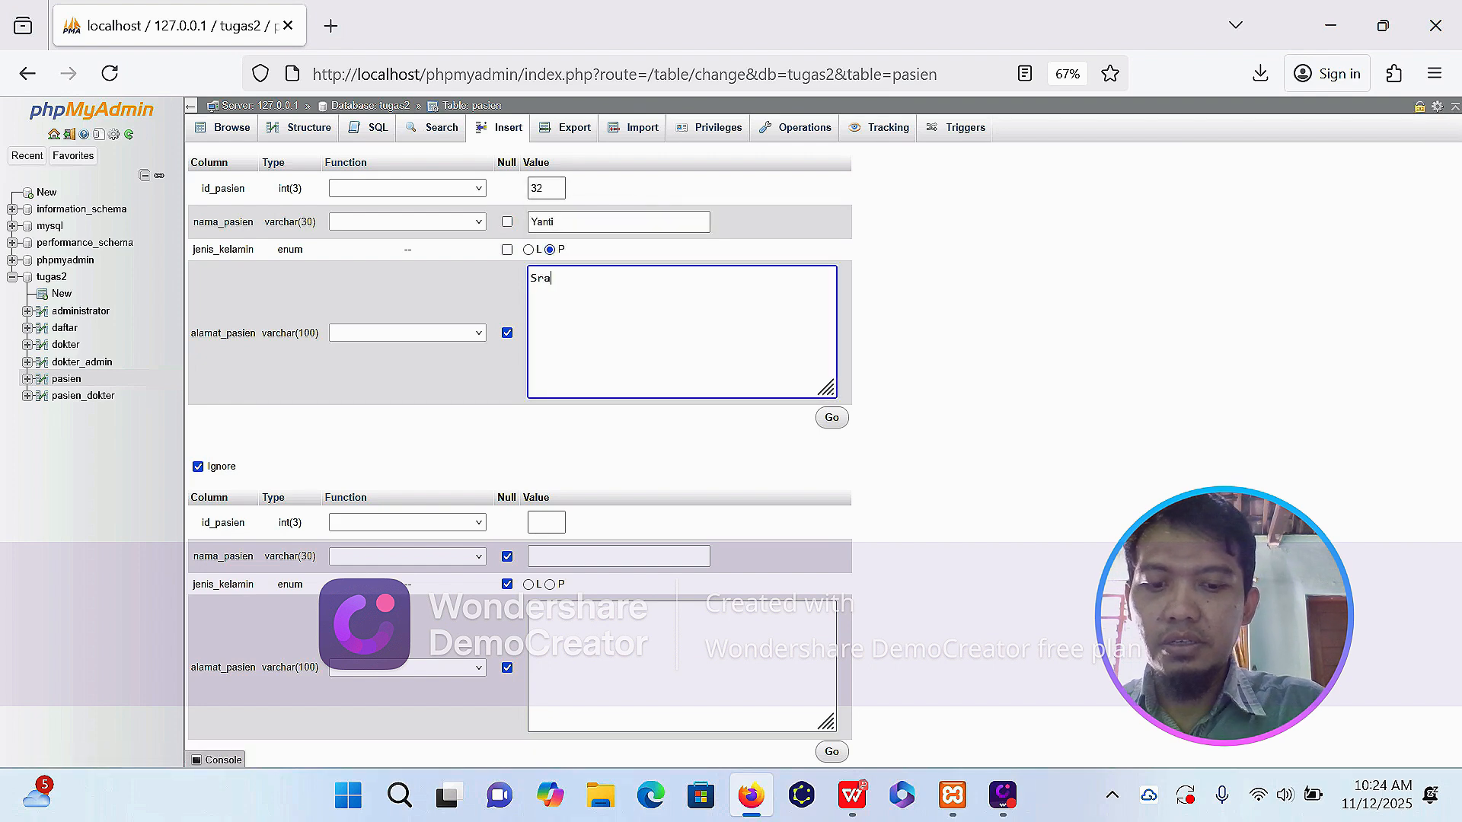
text(gen)
click(834, 419)
Insert a third pasien row with id_pasien 33, the patient's name, jenis_kelamin L and the patient's address.
click(503, 130)
click(547, 188)
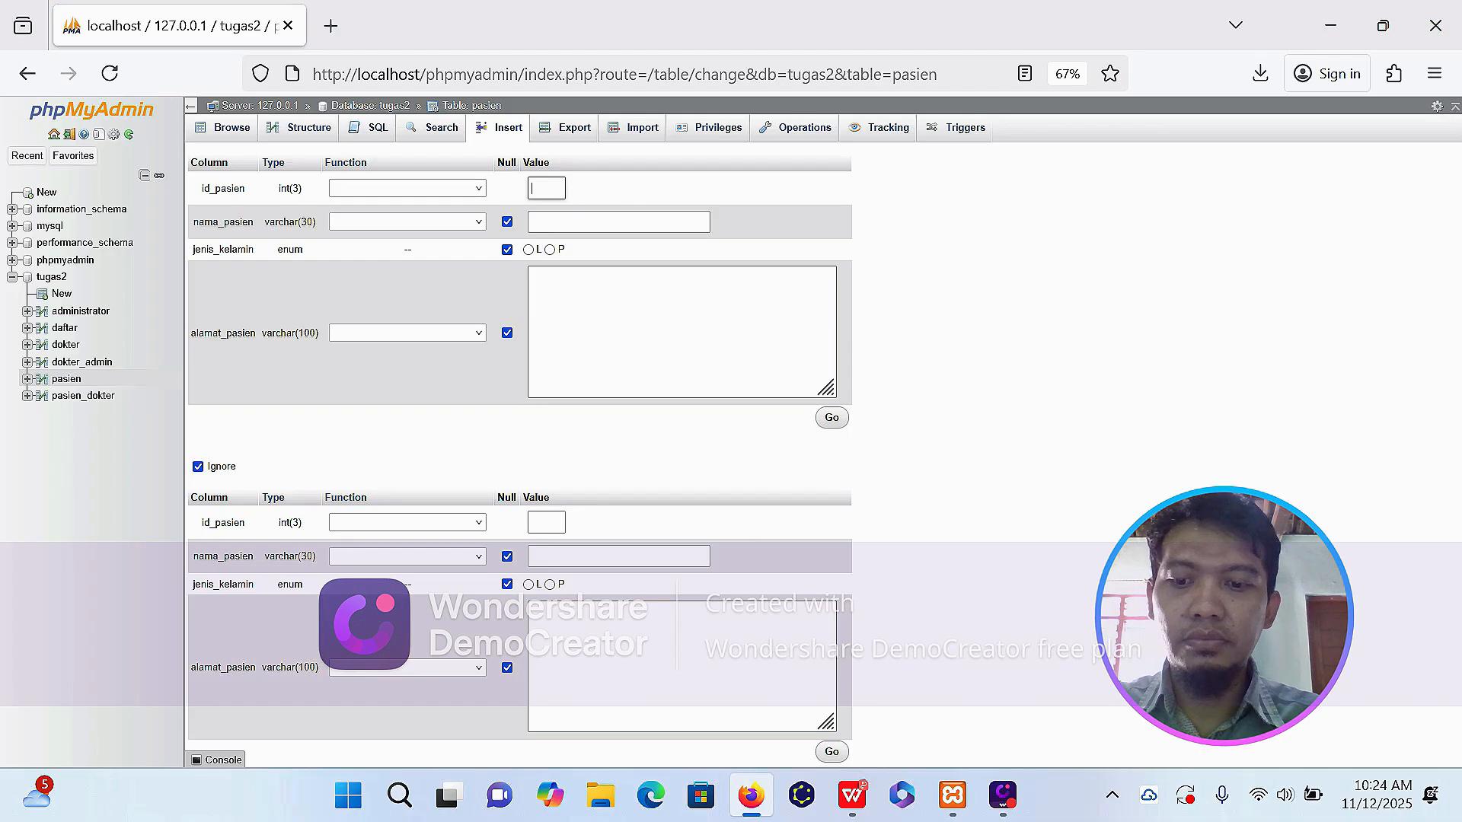
text(33)
key(Tab)
text(Budi)
key(Tab)
key(Tab)
text(Kl)
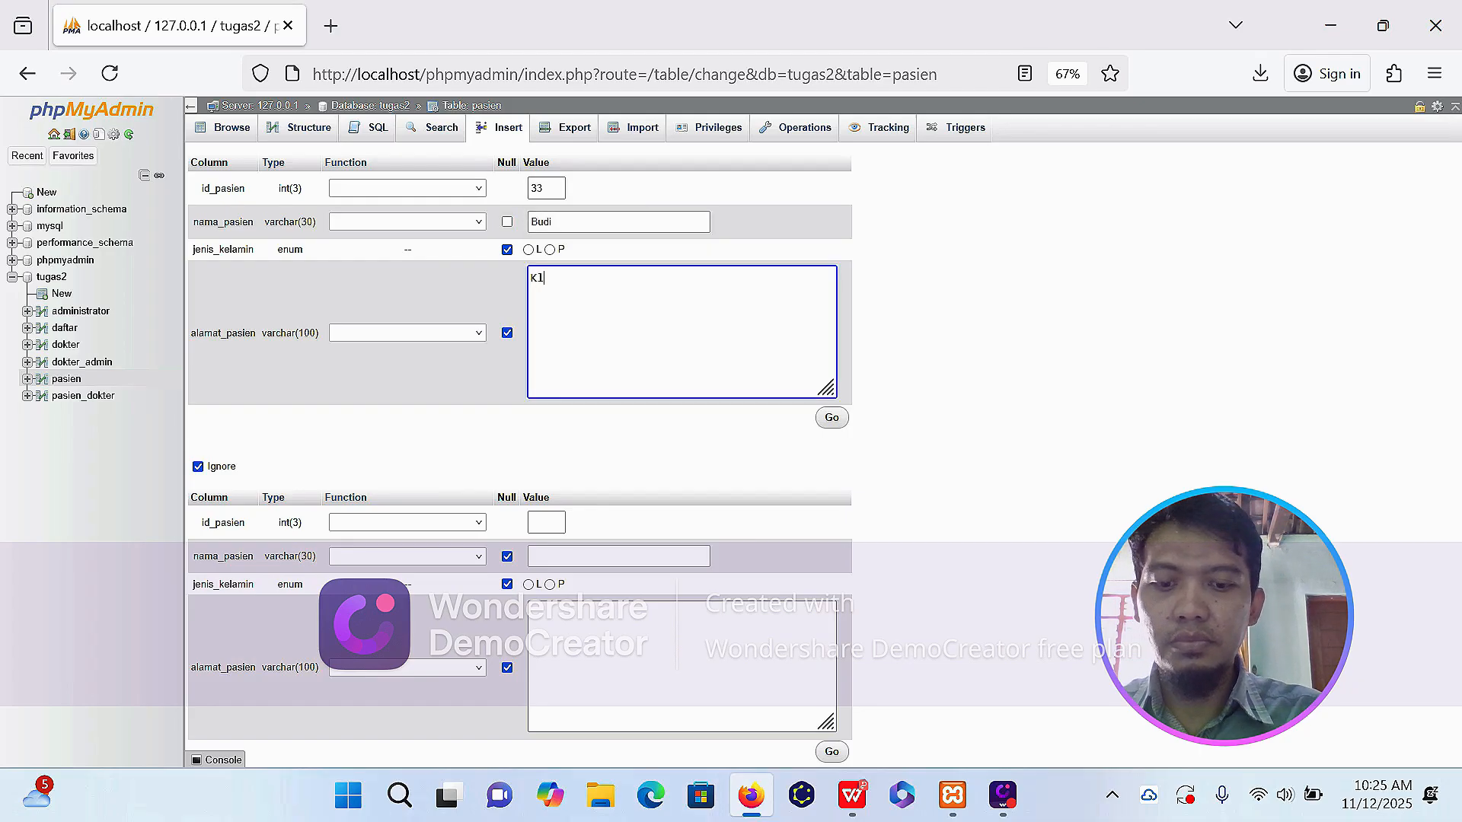
text(aten)
click(832, 418)
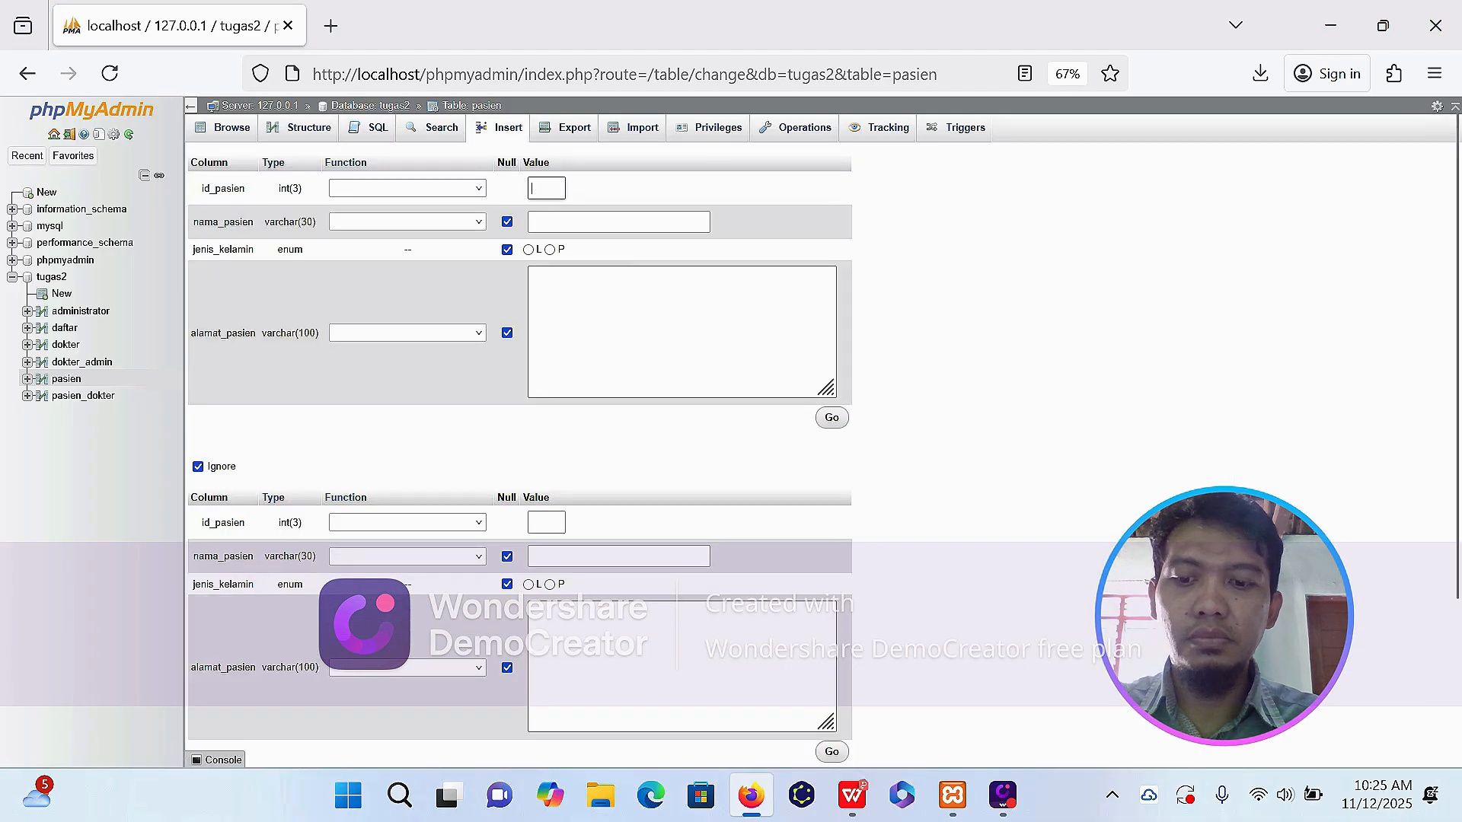
Insert a fourth pasien row with id_pasien 34, the patient's name, jenis_kelamin P and the patient's address.
text(34)
key(Tab)
text(Putri)
key(Tab)
key(Right)
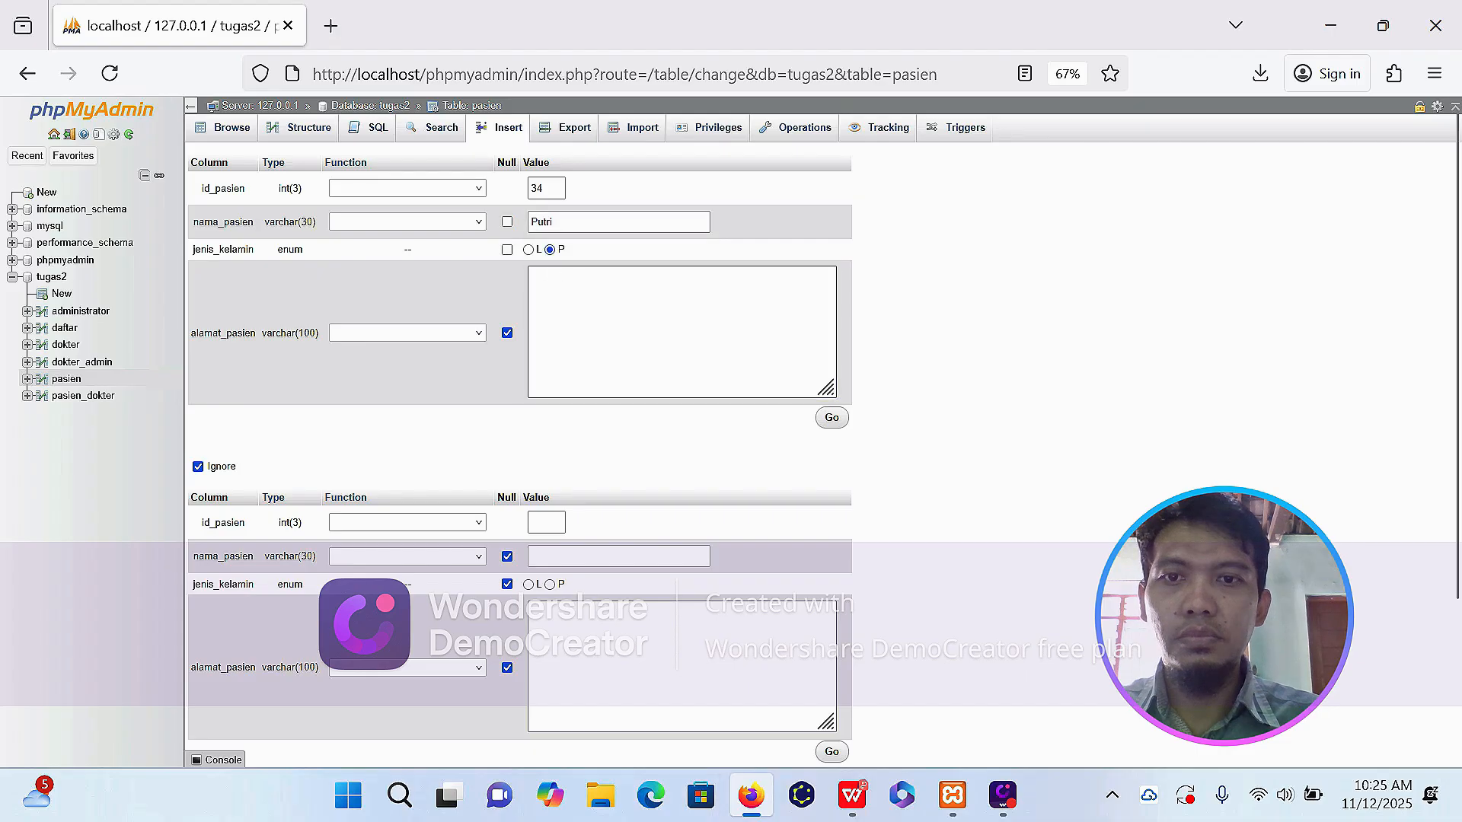
key(Tab)
text(Karanganyar)
click(831, 418)
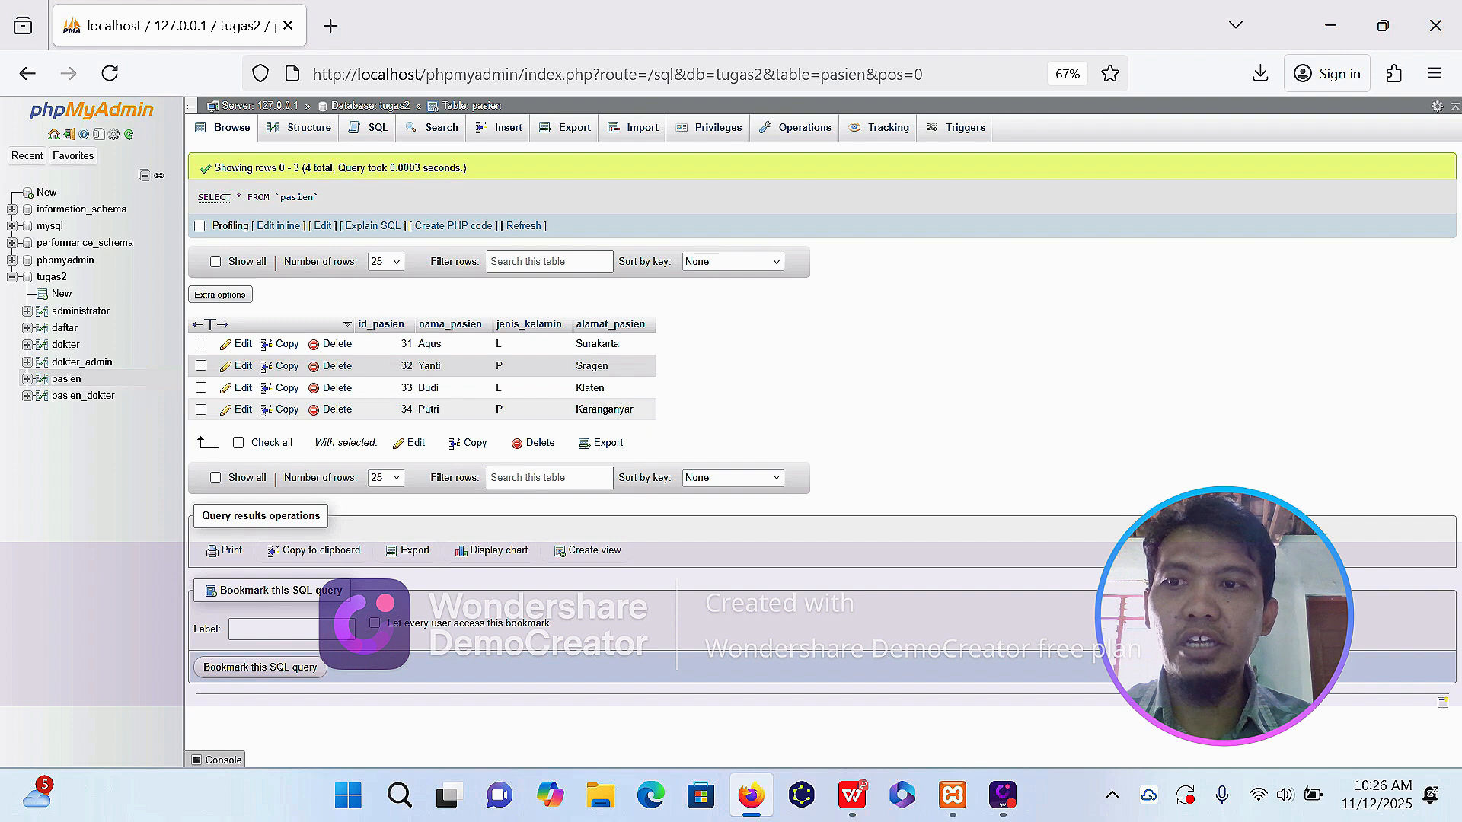
Add an index on the id_admin column in the structure of the administrator table.
click(102, 315)
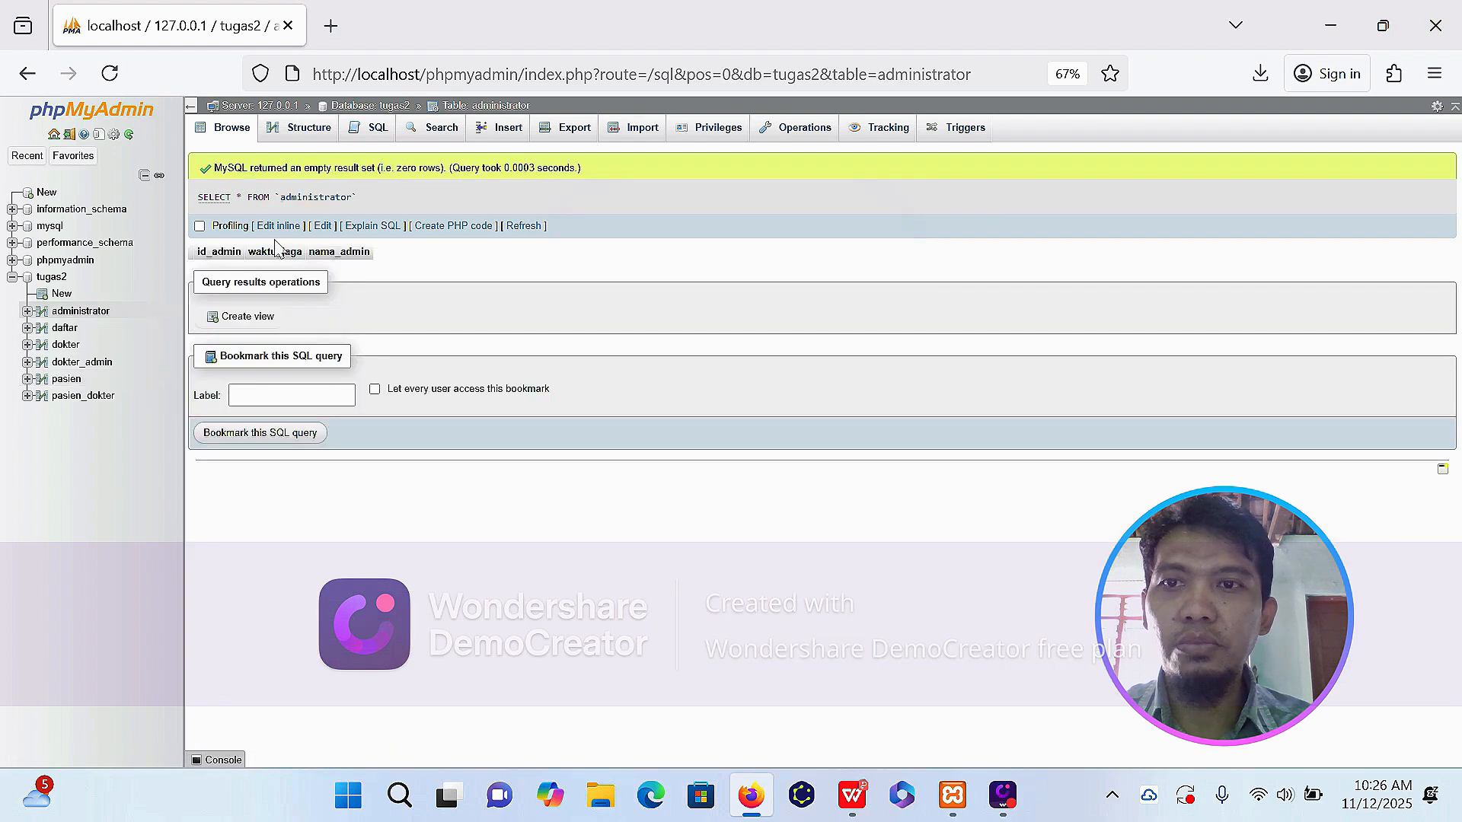
click(309, 135)
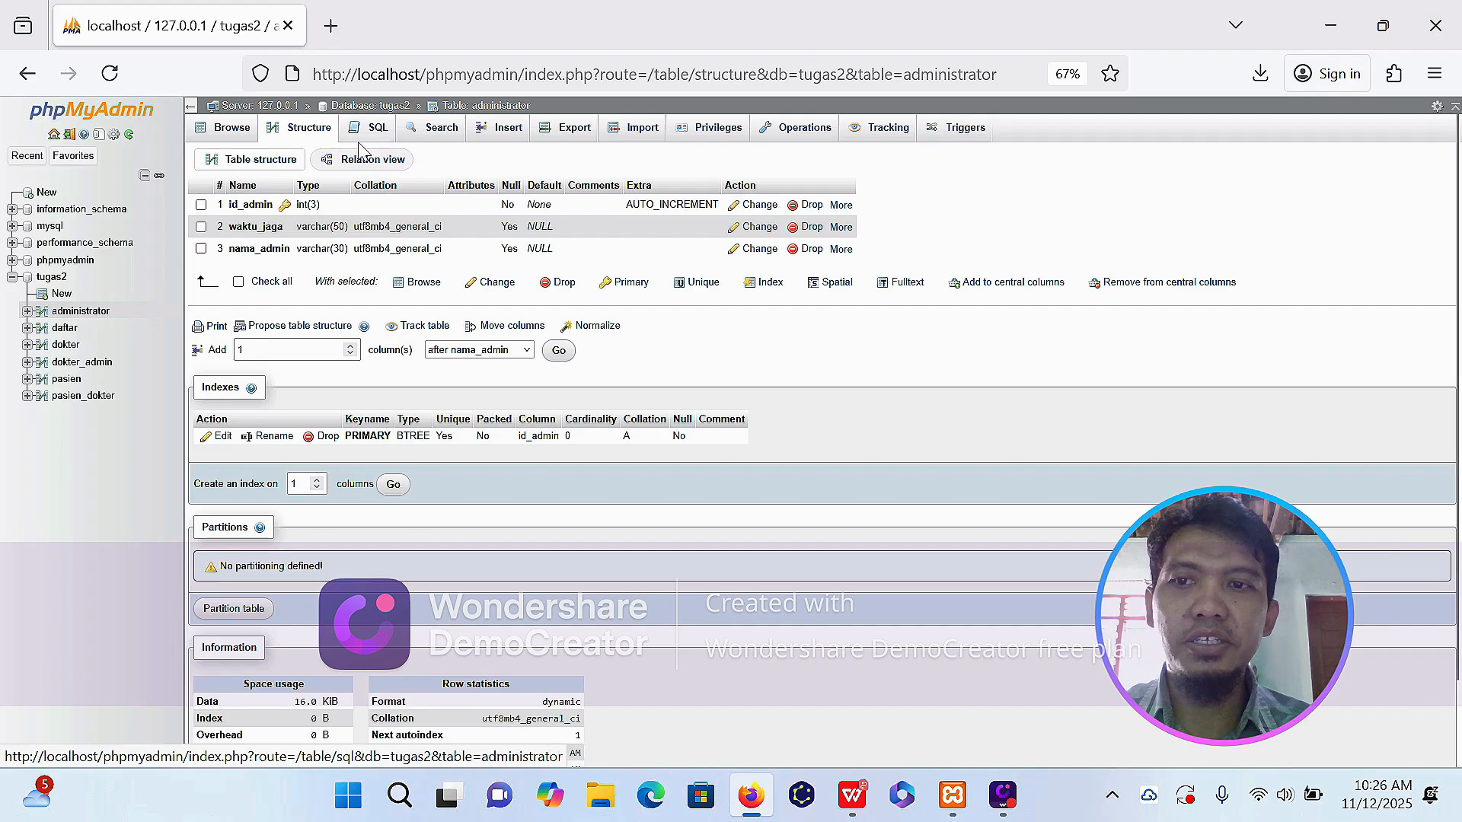
click(841, 207)
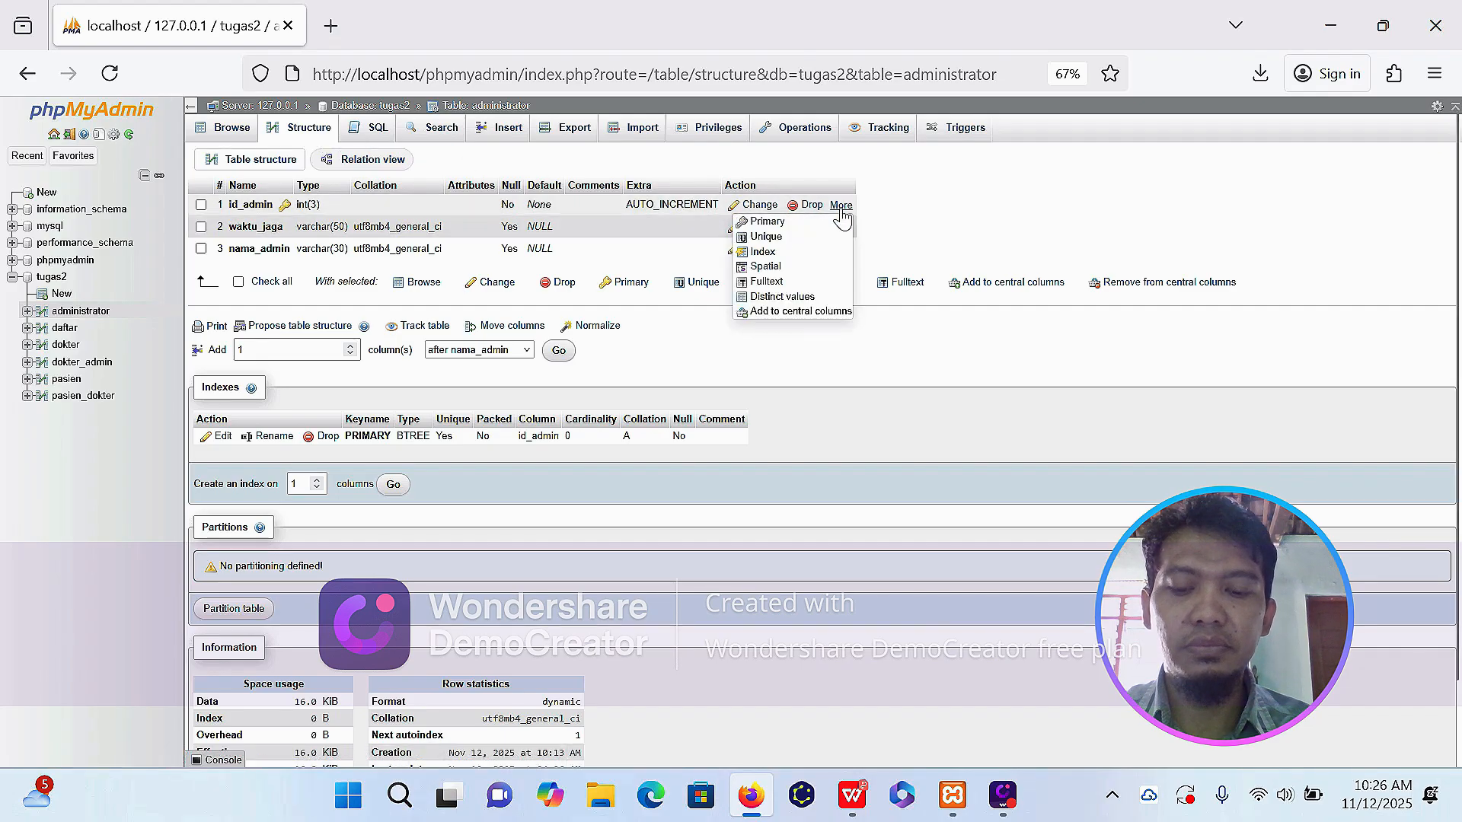
click(807, 252)
click(752, 475)
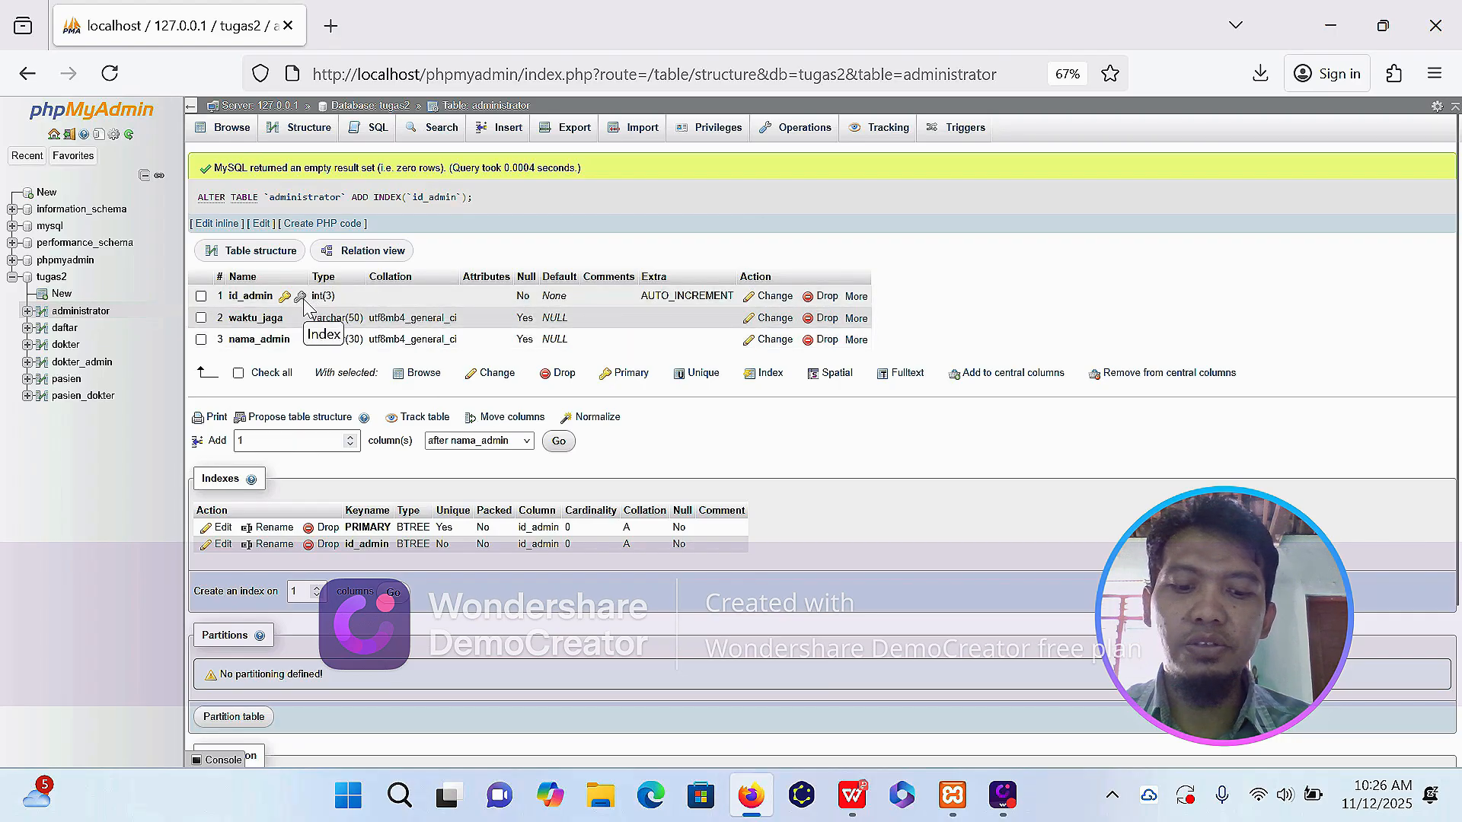
Add indexes on the id_daftar, id_admin and id_pasien columns in the structure of the daftar table.
click(76, 332)
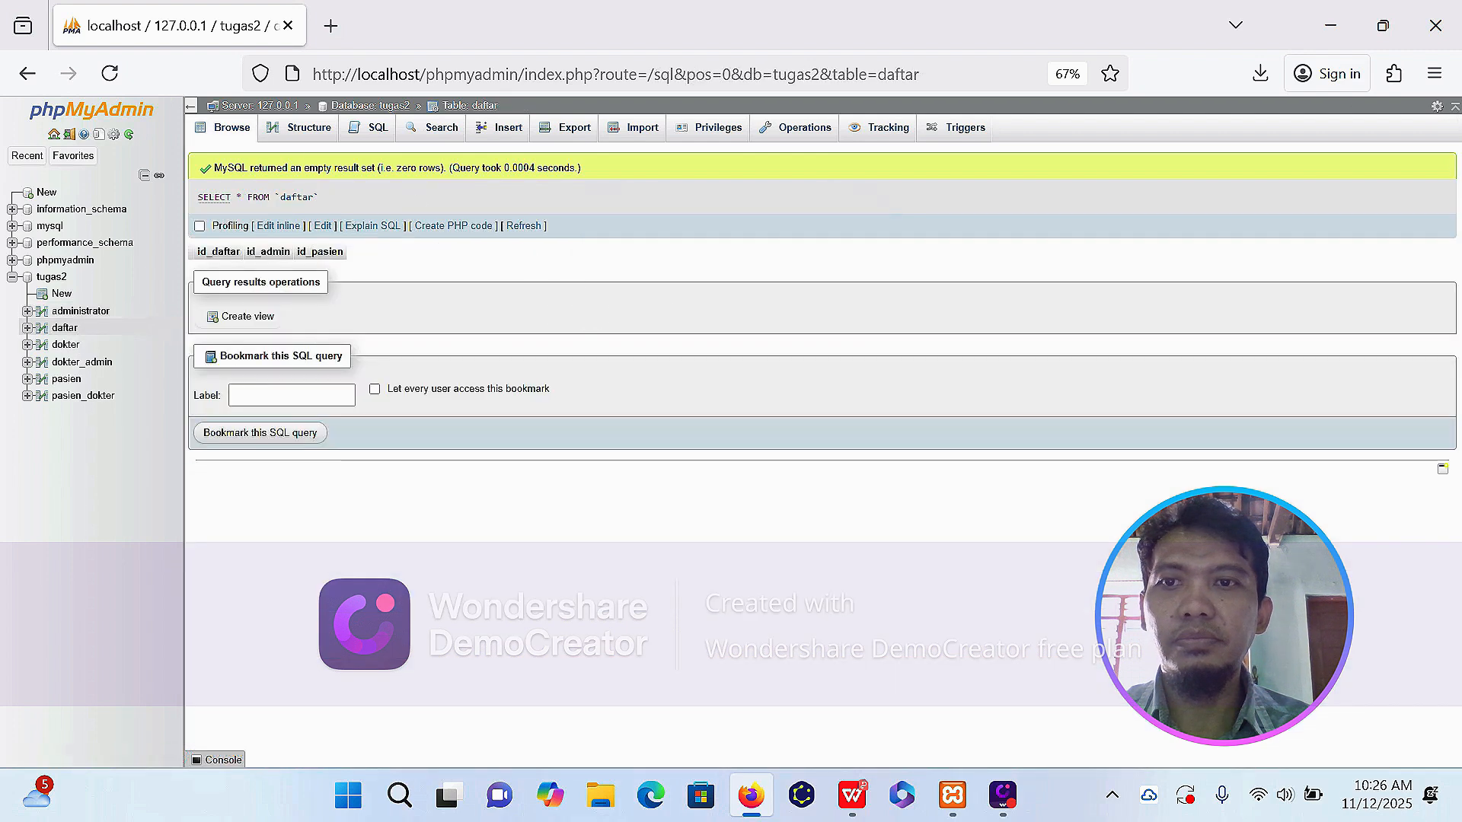
click(301, 129)
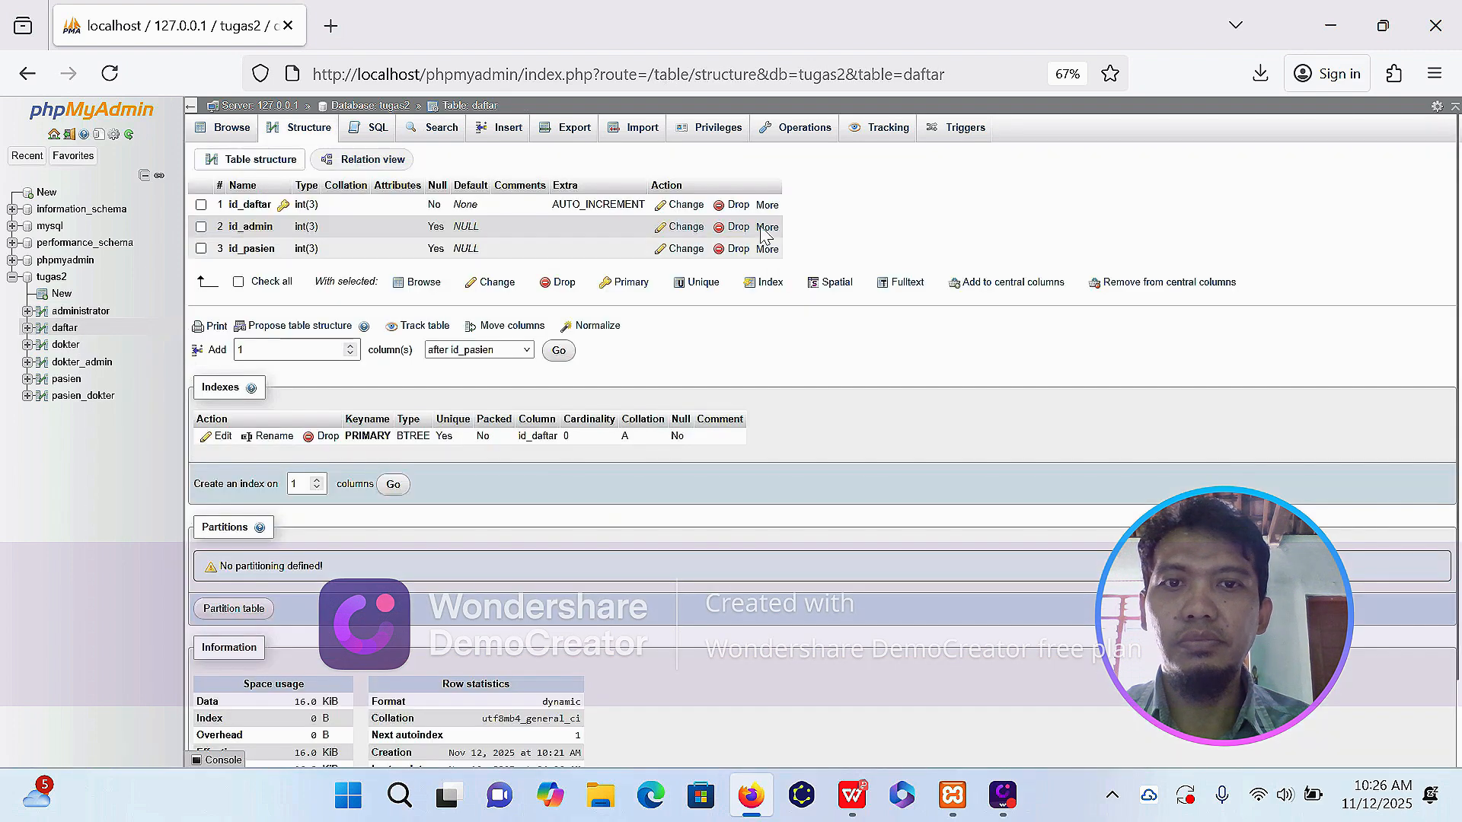
mouse_move(766, 227)
click(765, 276)
click(753, 474)
mouse_move(782, 340)
click(764, 390)
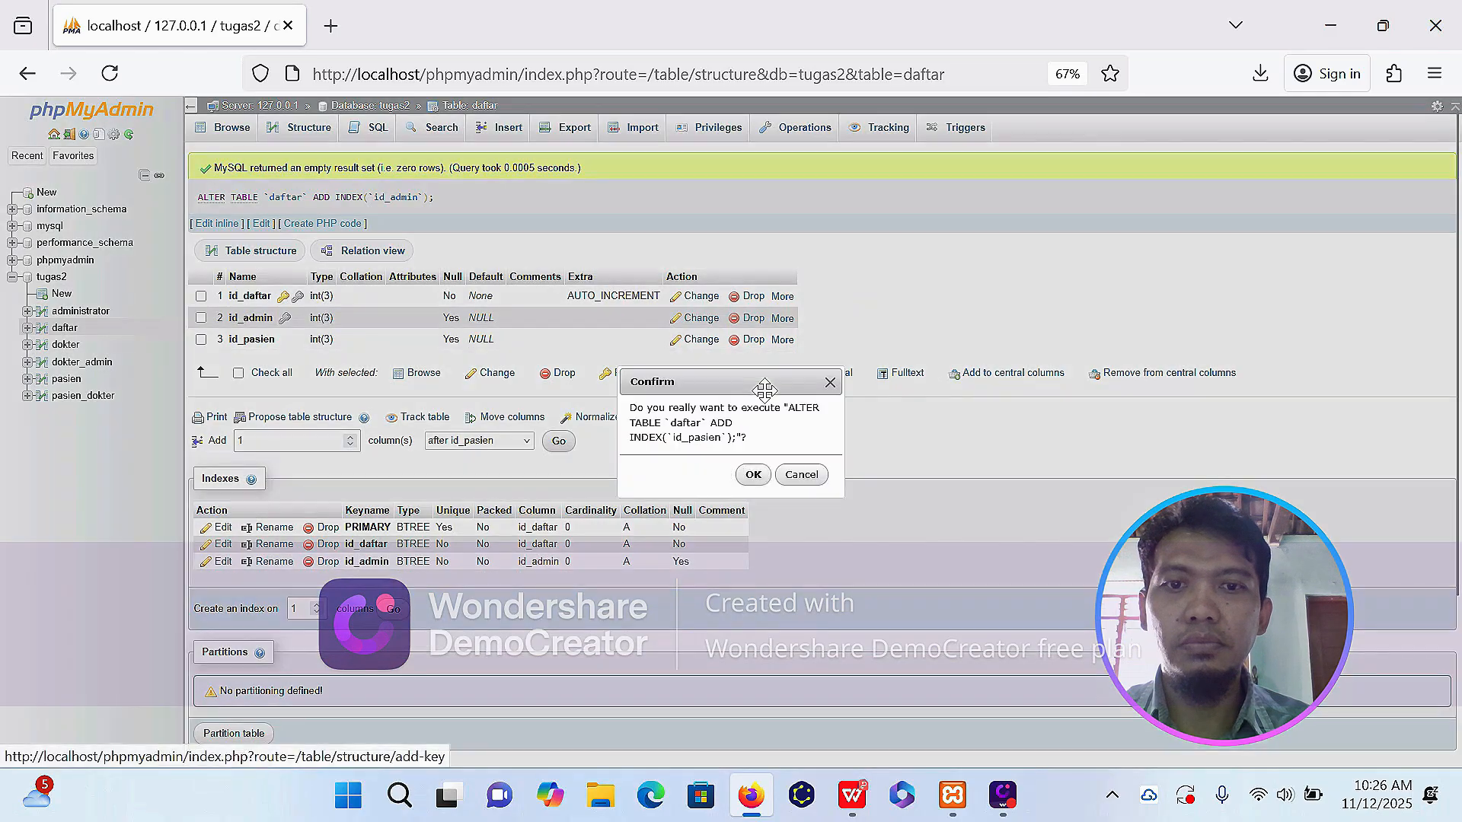
click(753, 474)
Add an index on the id_dokter column in the structure of the dokter table.
click(67, 345)
click(308, 129)
mouse_move(852, 207)
click(835, 255)
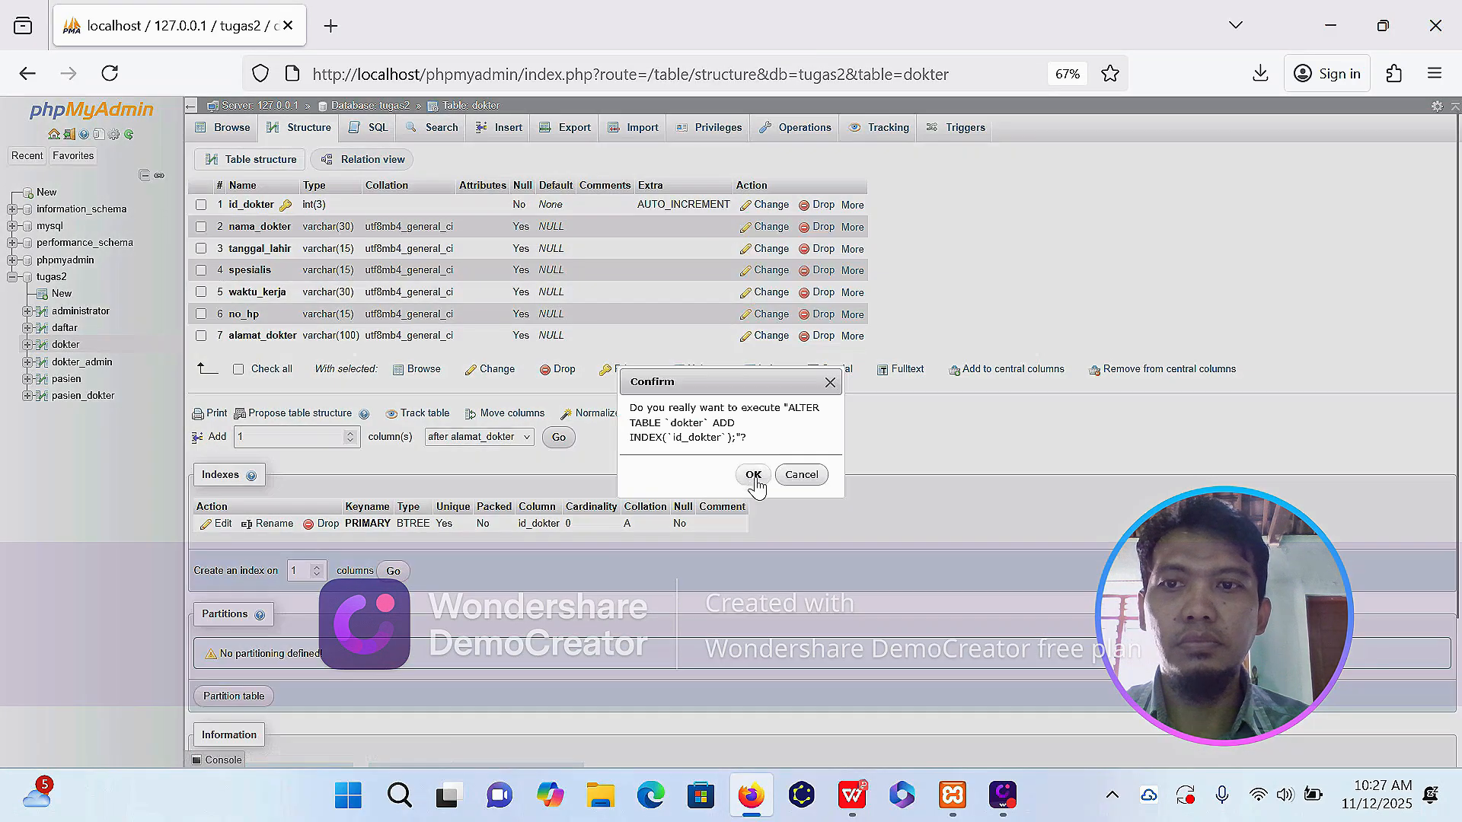
click(753, 476)
Add indexes on the id_data, id_dokter and id_admin columns in the structure of the dokter_admin table.
click(81, 362)
click(308, 128)
mouse_move(775, 207)
click(752, 252)
click(753, 476)
mouse_move(774, 319)
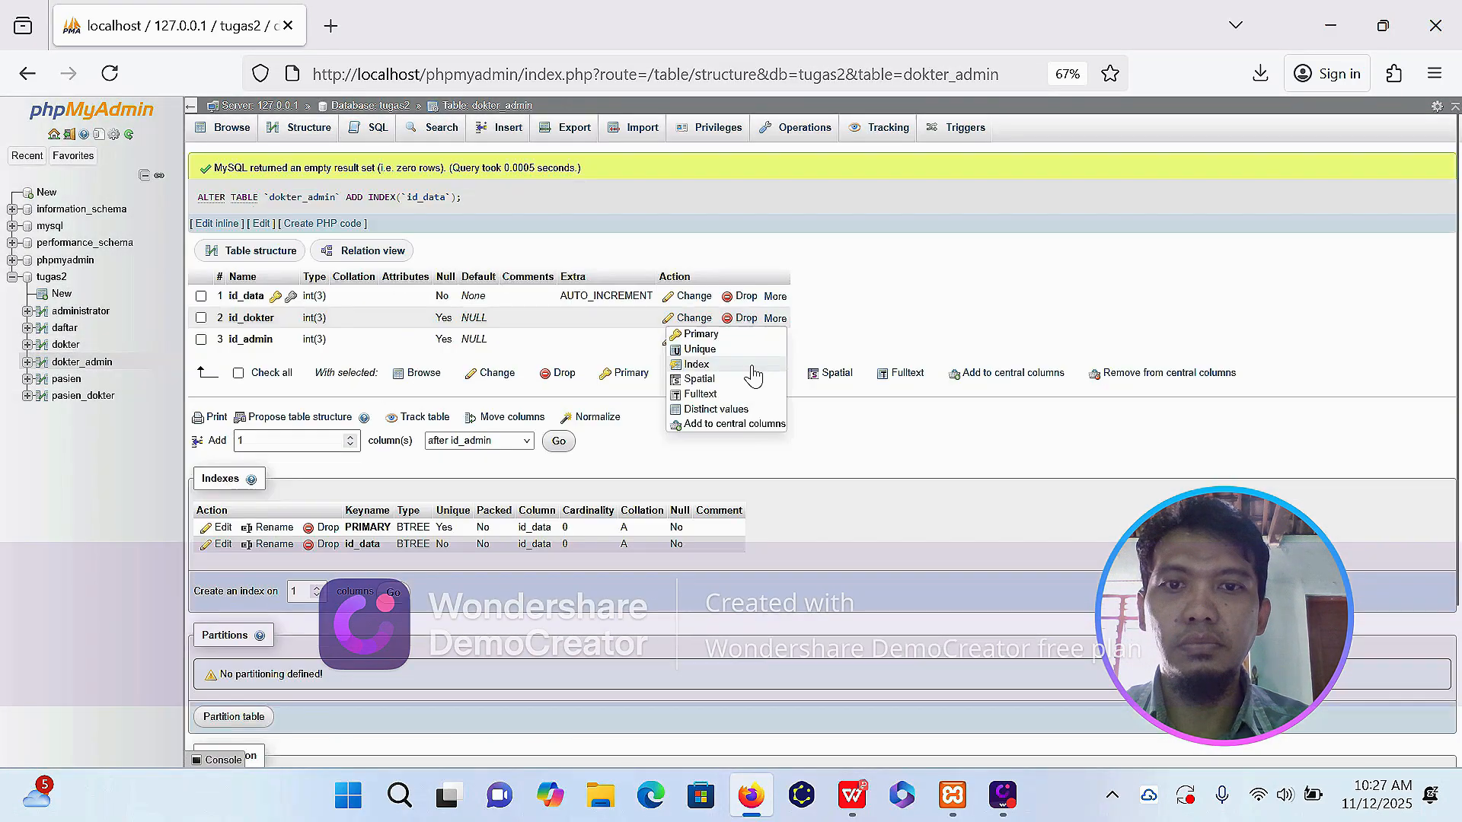
click(751, 365)
click(754, 476)
click(754, 386)
click(746, 476)
Add an index on the id_pasien column in the structure of the pasien table.
click(68, 379)
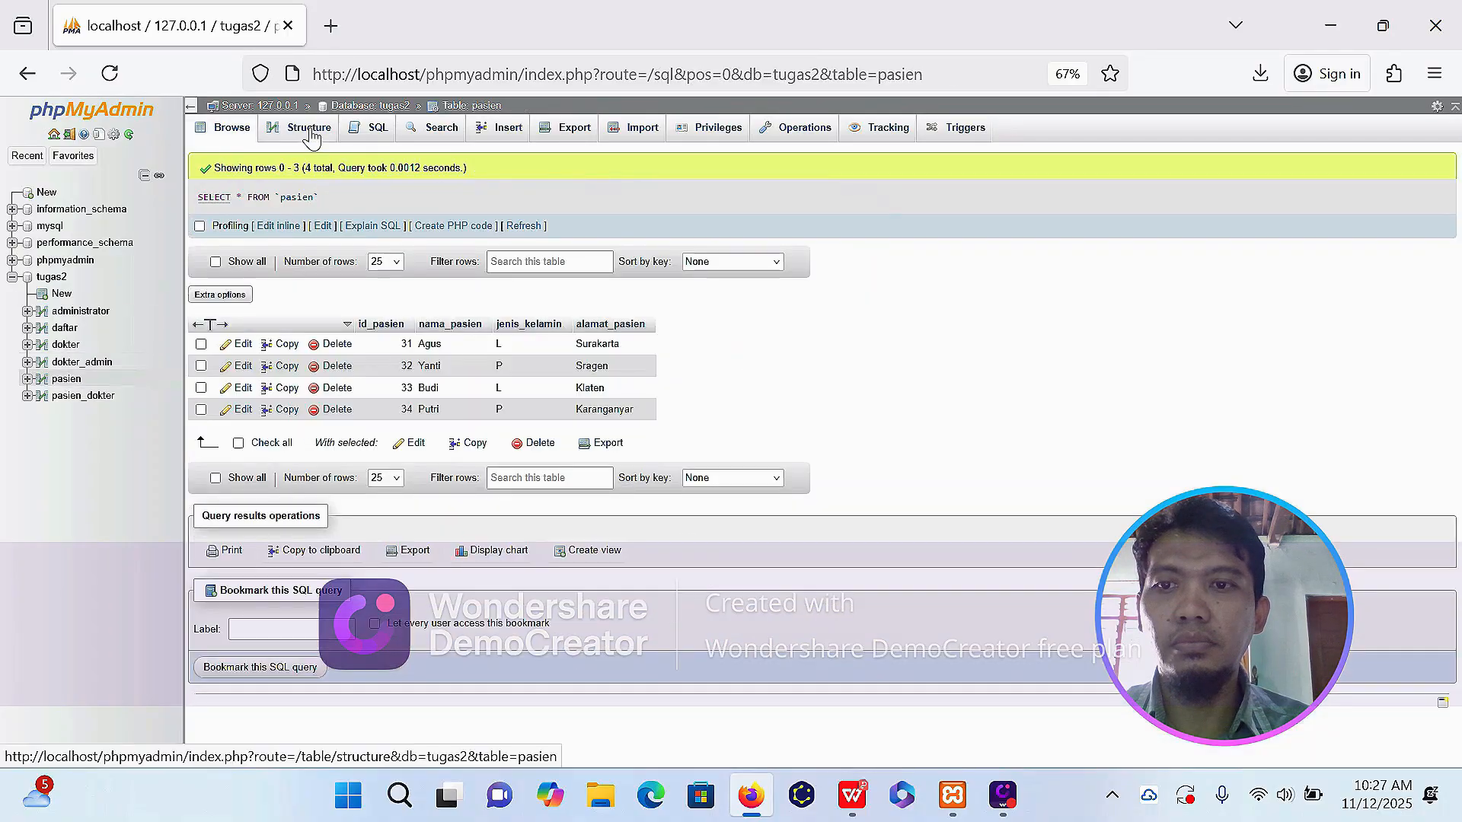
click(308, 129)
mouse_move(845, 210)
click(834, 255)
click(754, 477)
Add indexes on the id and id_dokter columns in the structure of the pasien_dokter table.
click(83, 395)
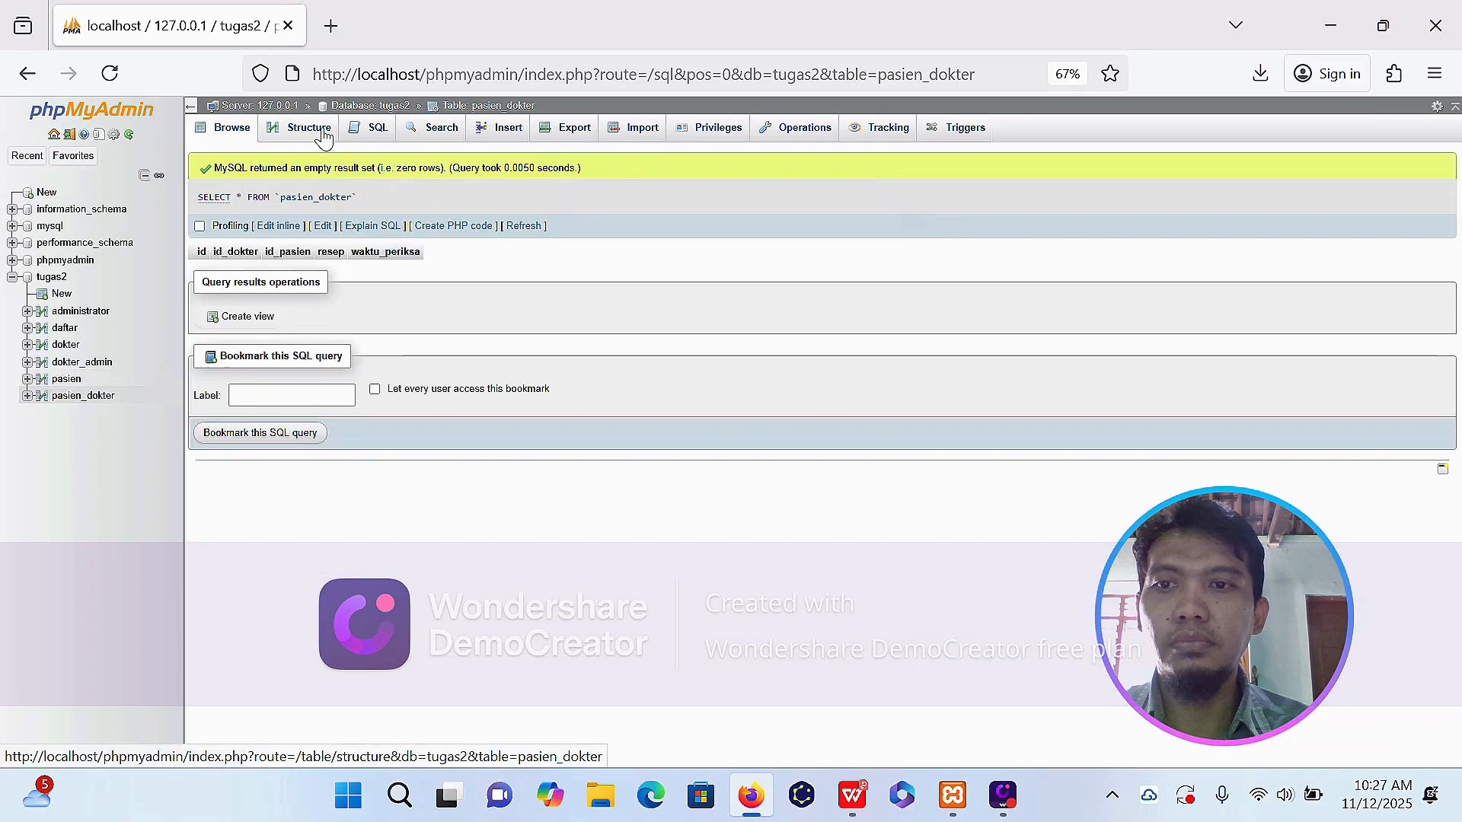
click(324, 135)
click(837, 253)
click(752, 476)
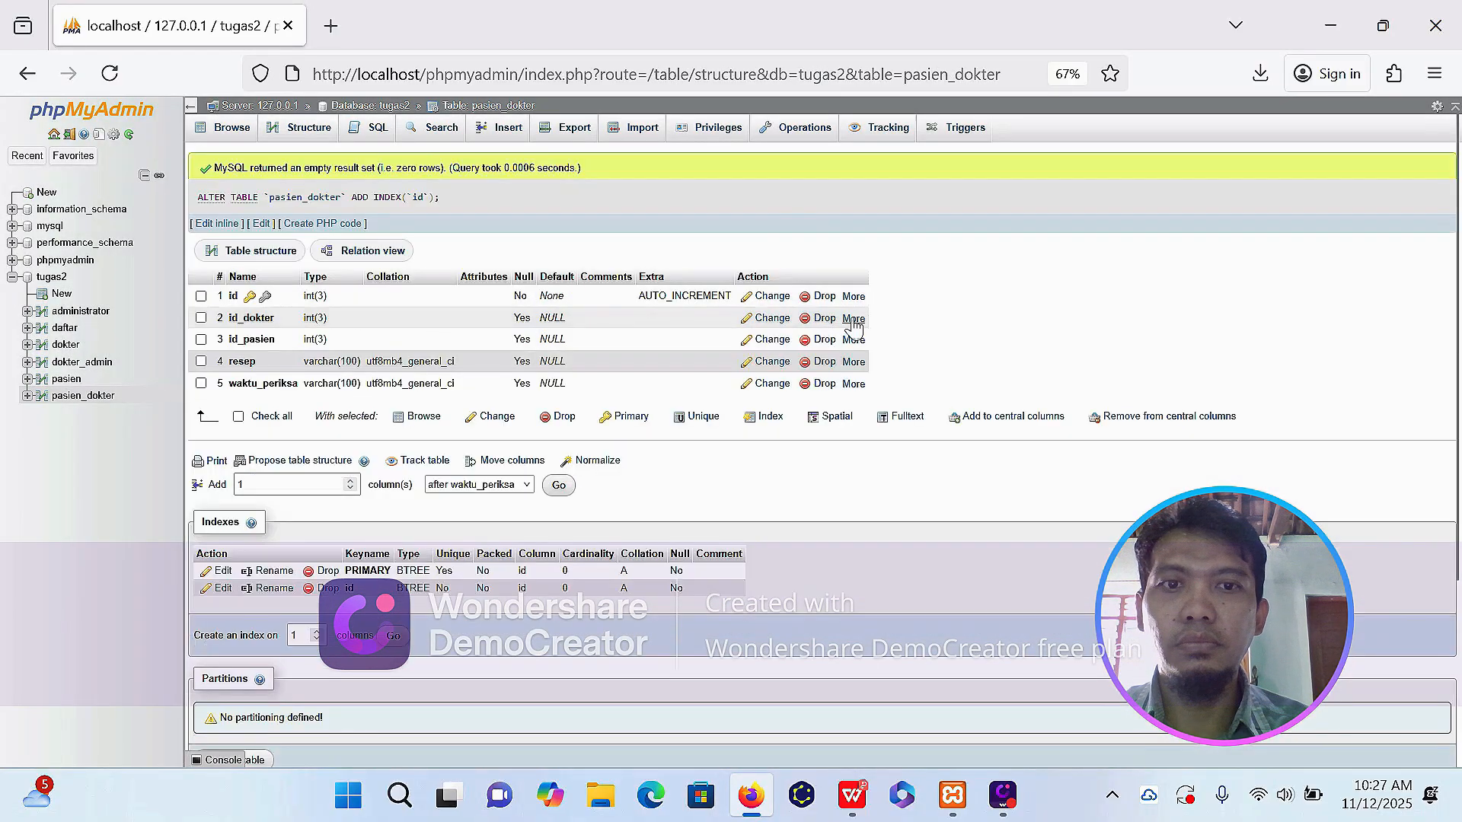
mouse_move(854, 320)
click(838, 364)
click(753, 477)
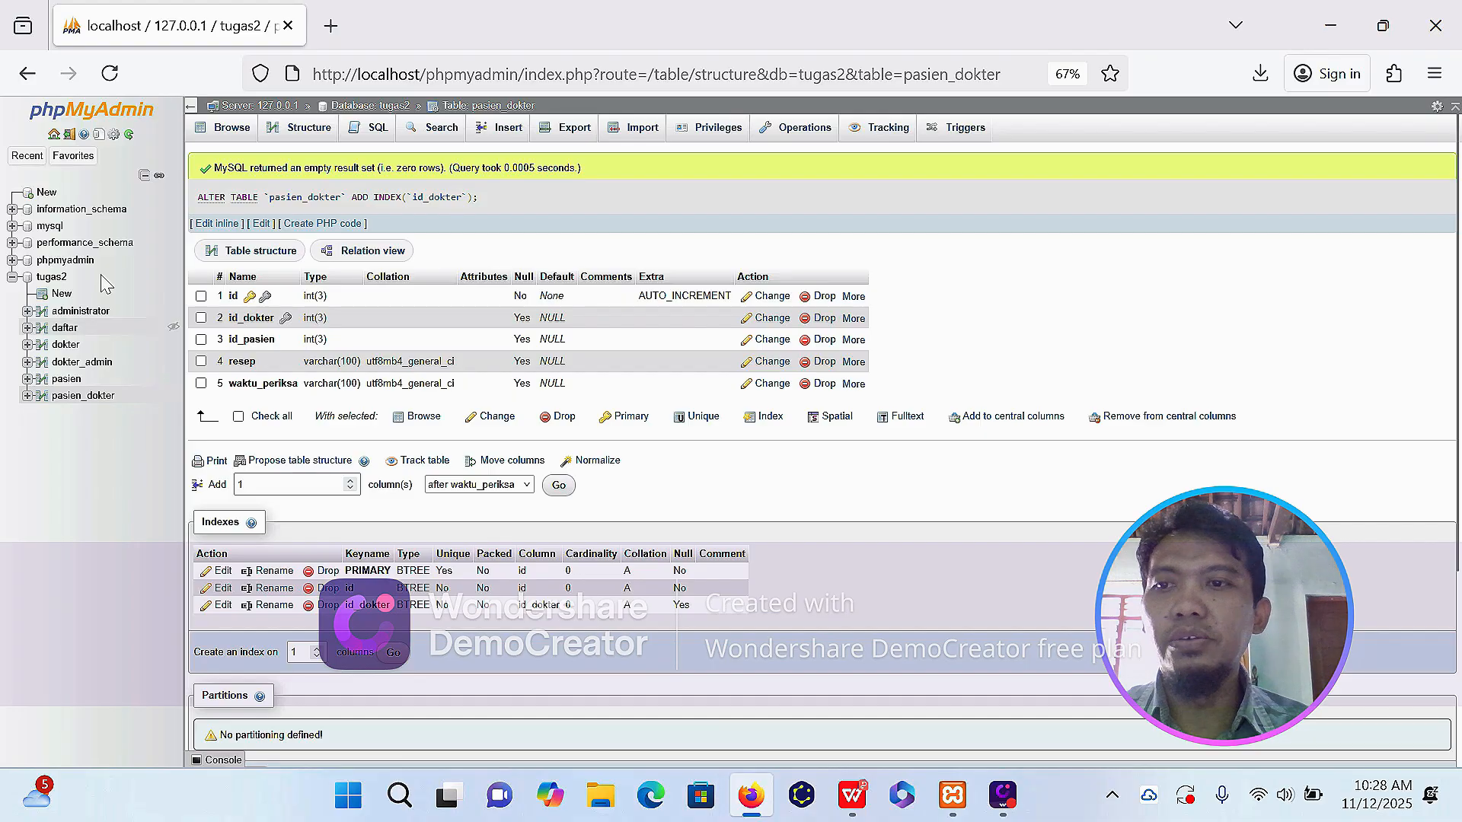
Open the Designer view of the tugas2 database and check the ERD layout in the Tugas 2 assignment PDF.
click(53, 278)
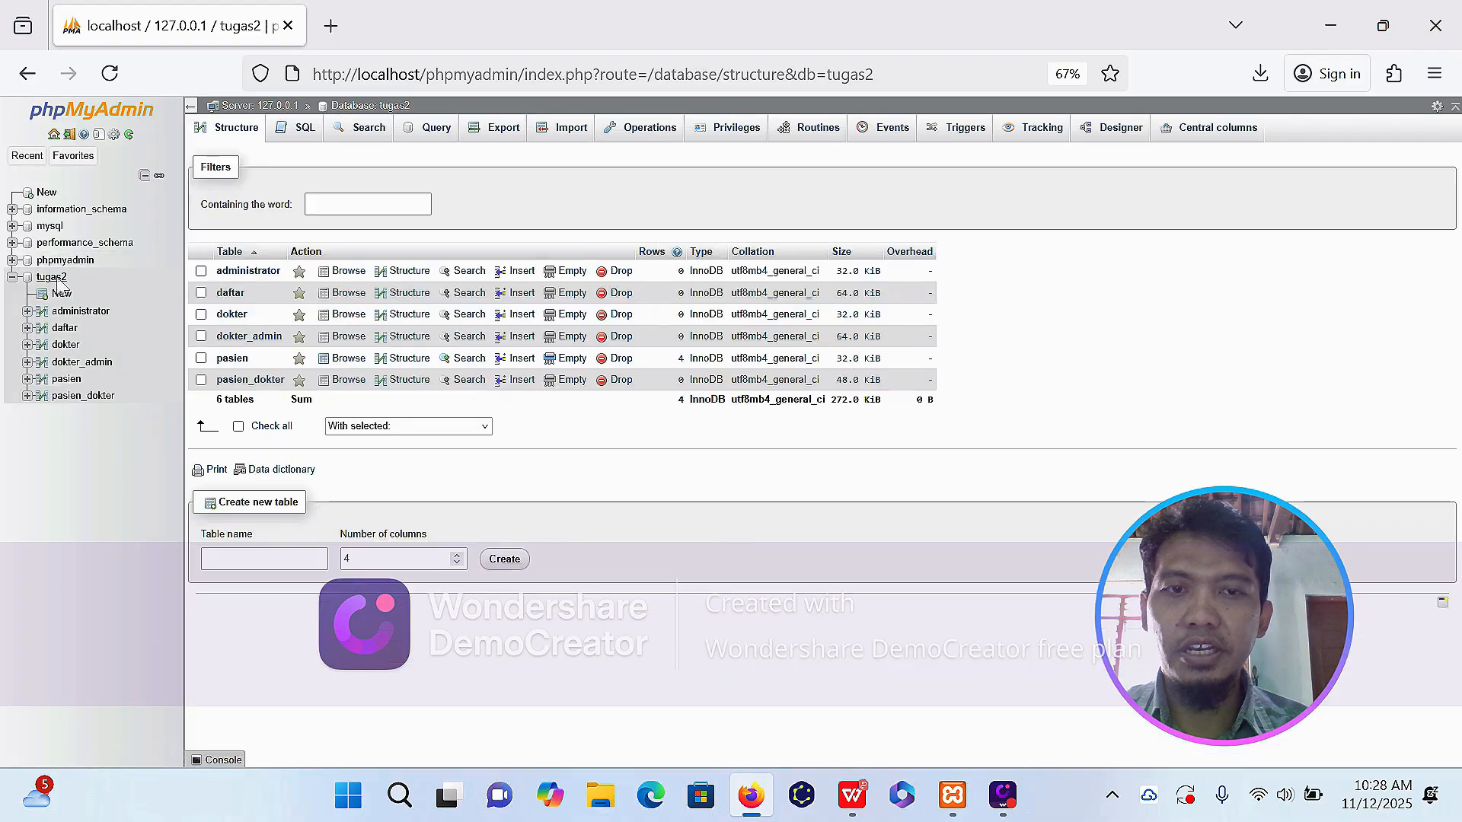
click(1120, 130)
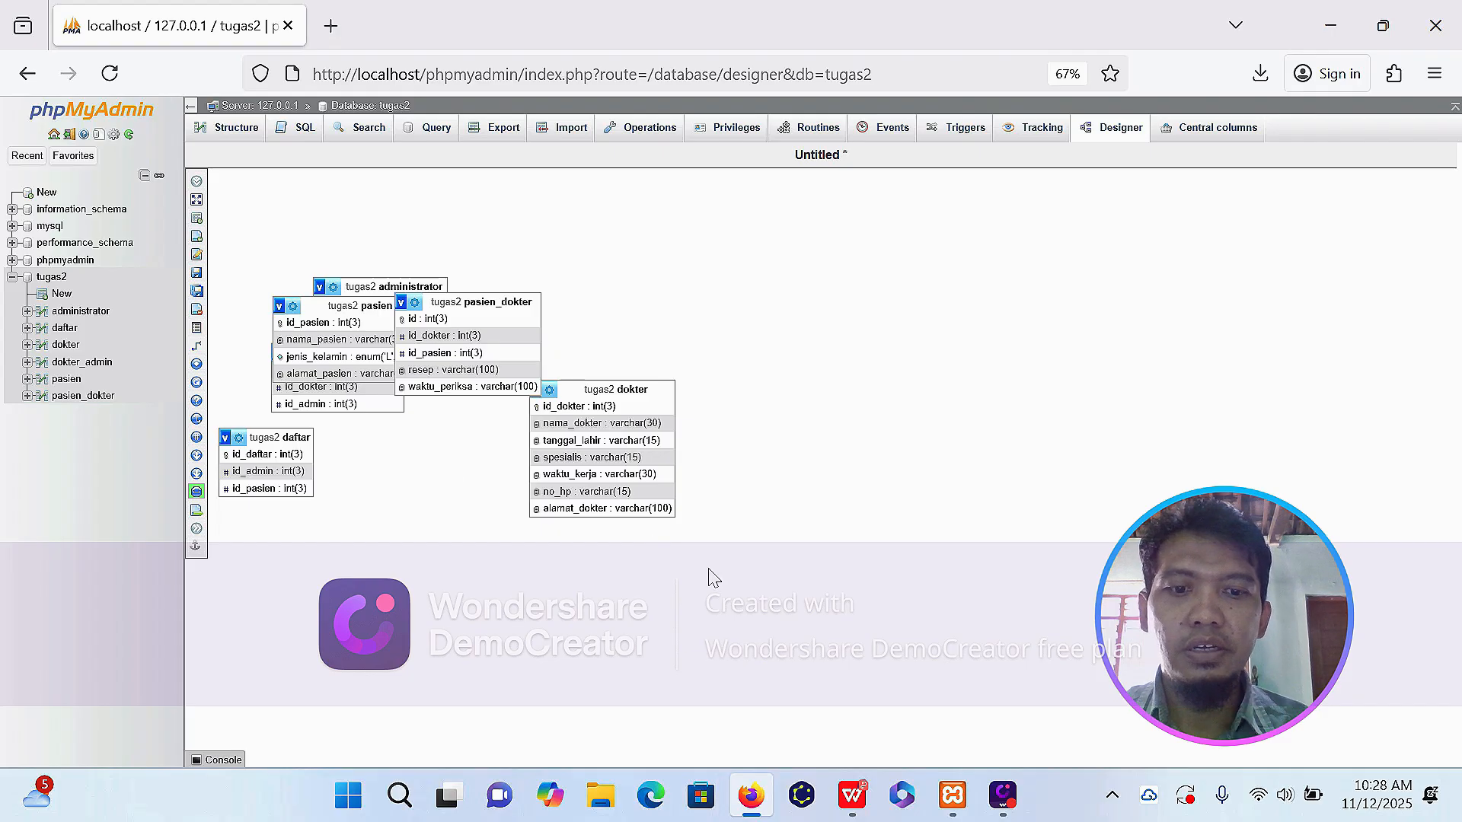
click(857, 805)
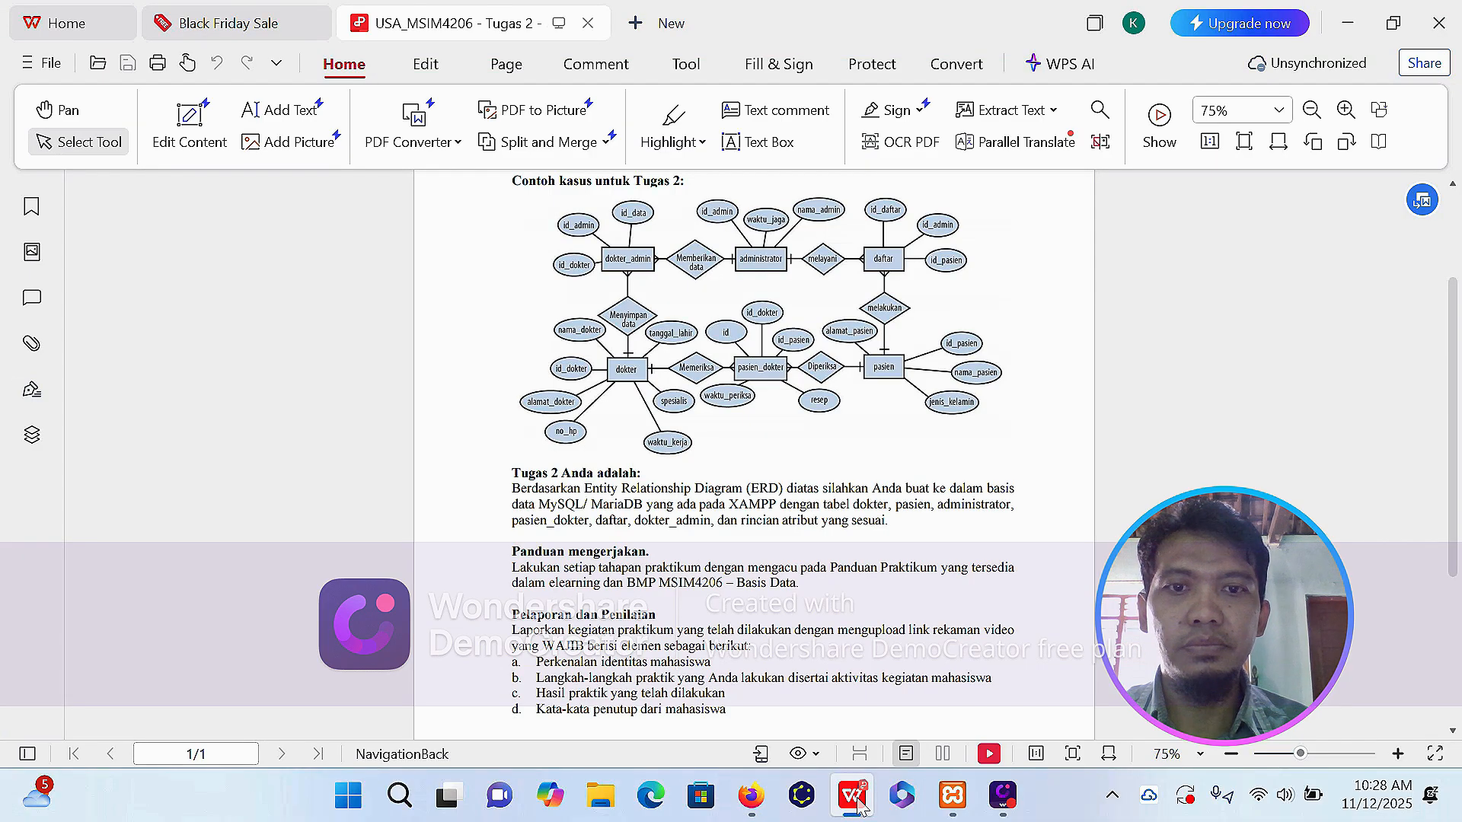
click(858, 806)
Arrange the dokter, pasien_dokter and pasien tables side by side as the lower row of the diagram.
drag(488, 293, 801, 322)
drag(627, 384, 542, 440)
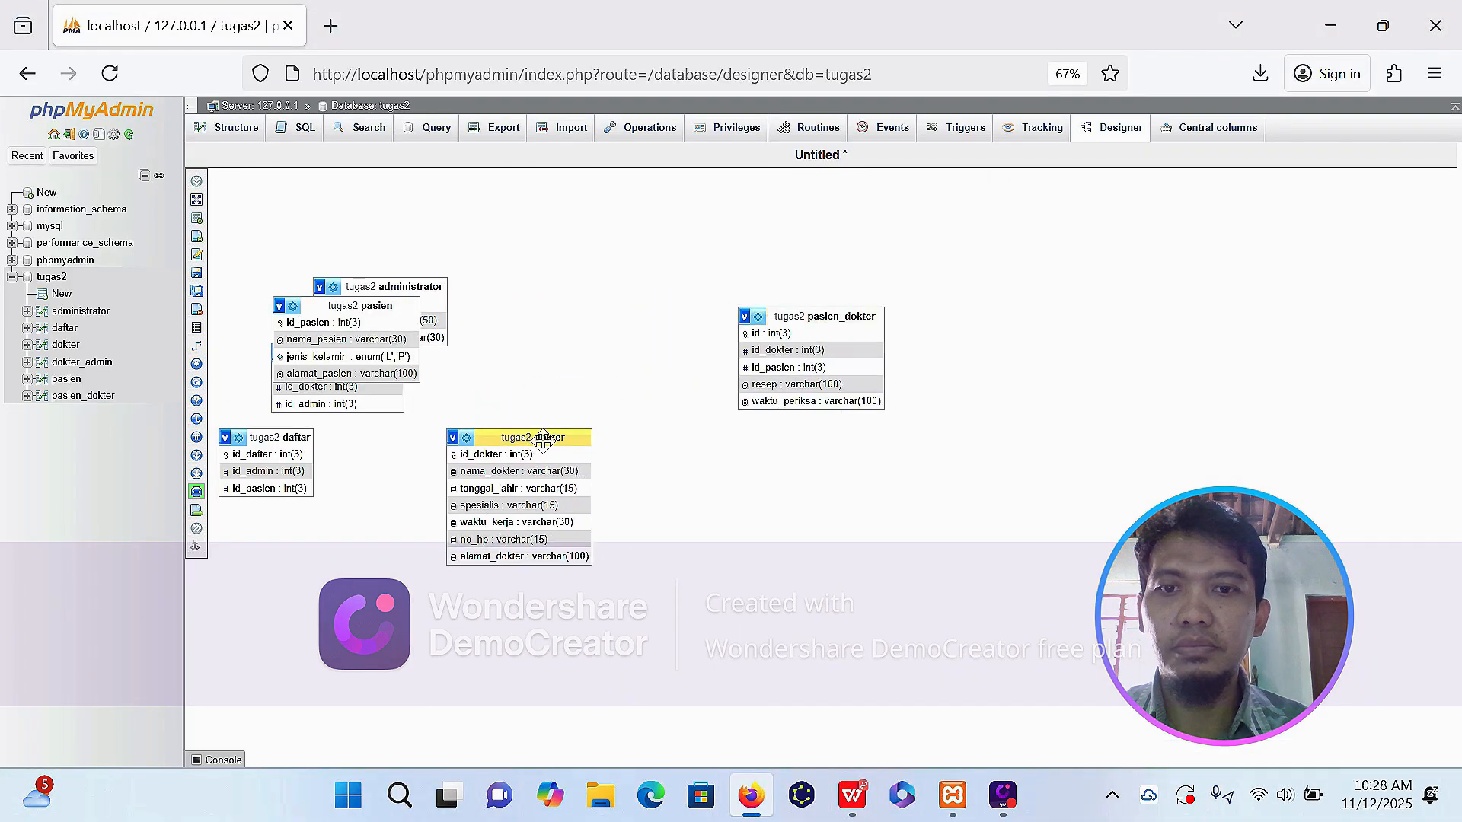
drag(830, 320, 802, 455)
drag(342, 309, 950, 463)
drag(544, 438, 487, 439)
drag(769, 452, 712, 455)
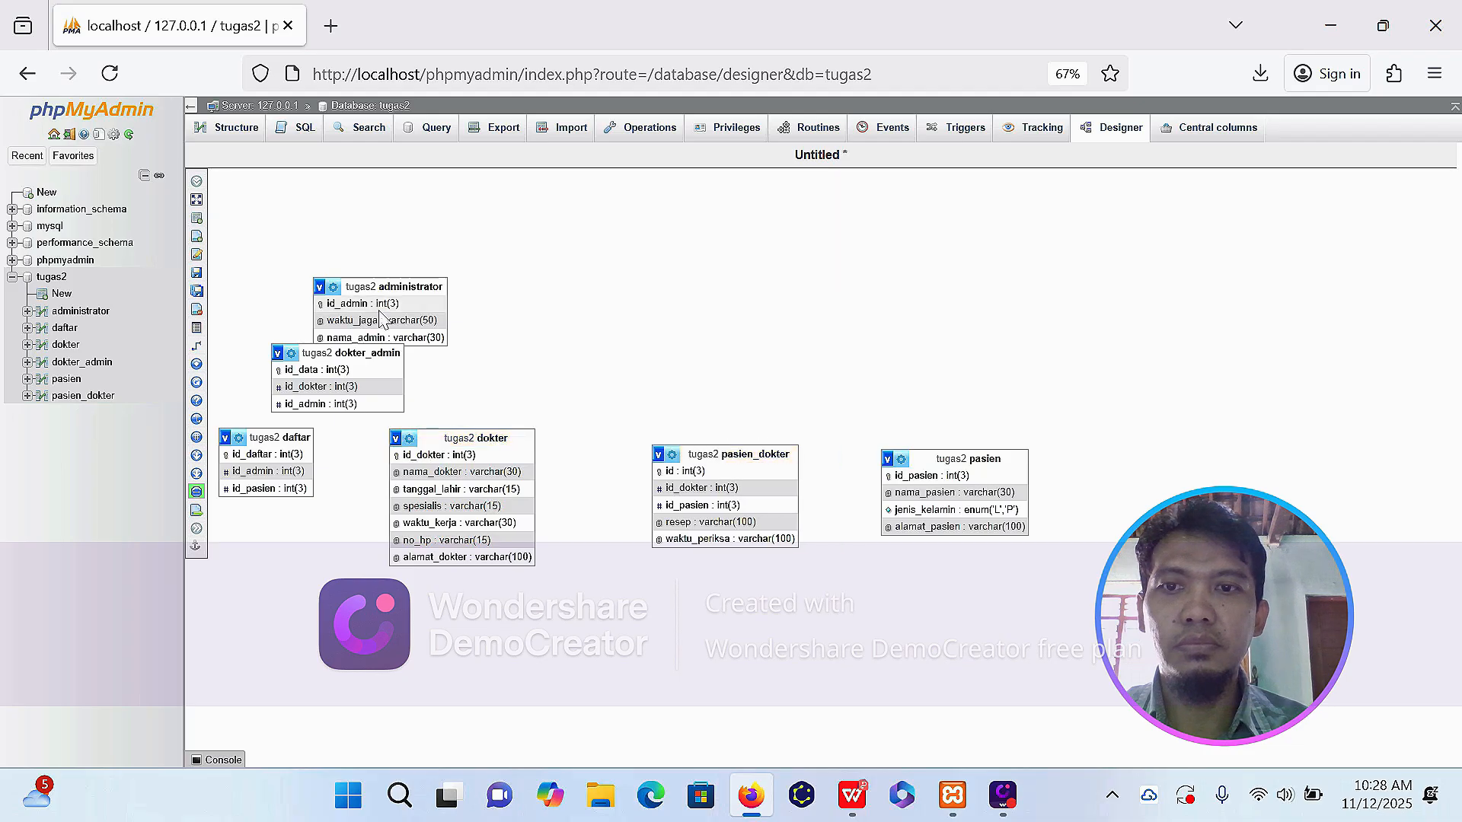
Arrange the dokter_admin, administrator and daftar tables side by side as the upper row of the diagram.
drag(380, 288, 713, 297)
drag(335, 353, 461, 289)
drag(279, 437, 966, 292)
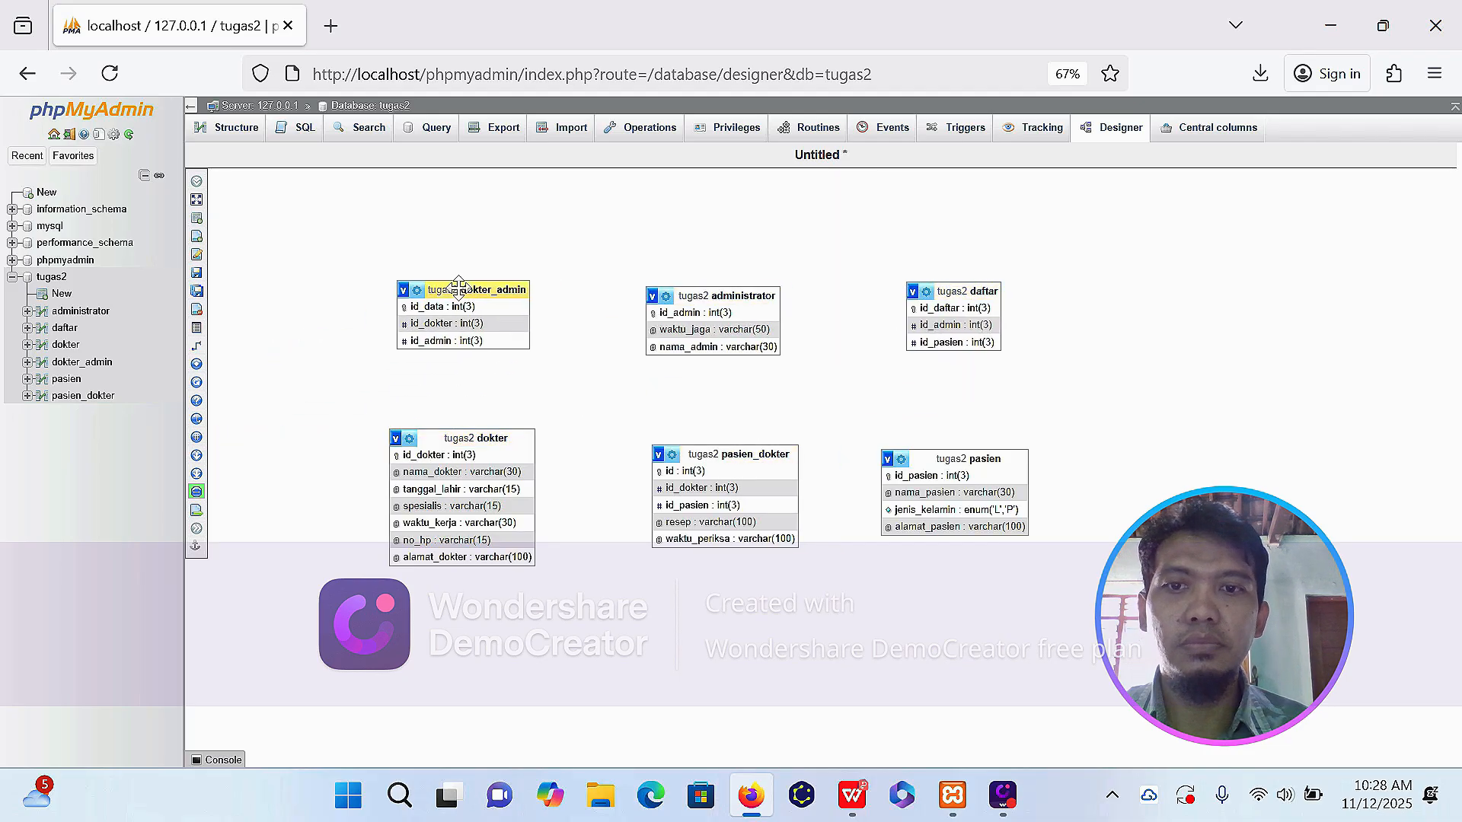
drag(458, 287, 457, 296)
Save the diagram page under the name Tugas2.
mouse_move(215, 303)
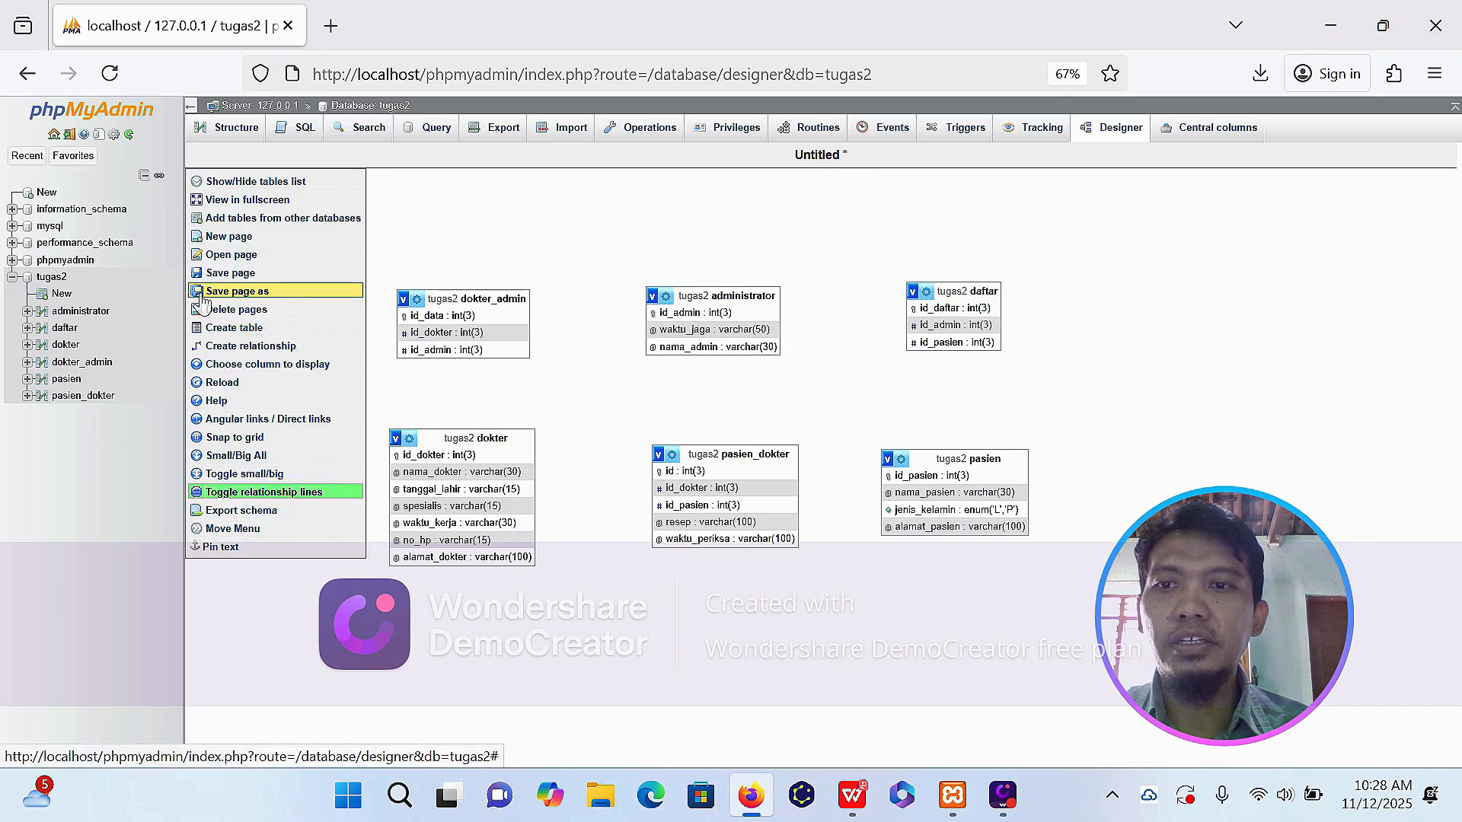
click(204, 274)
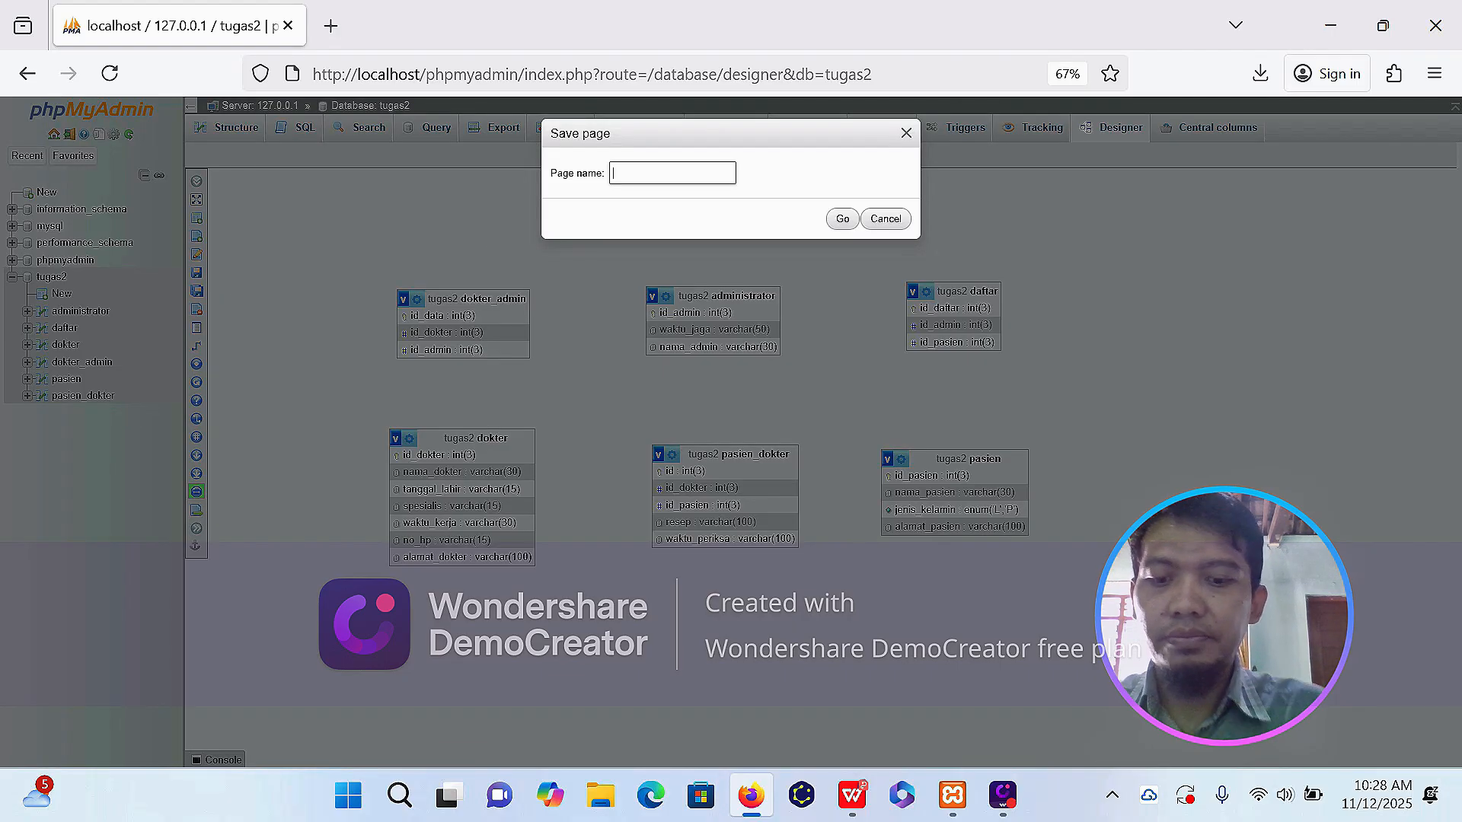
text(Tuga)
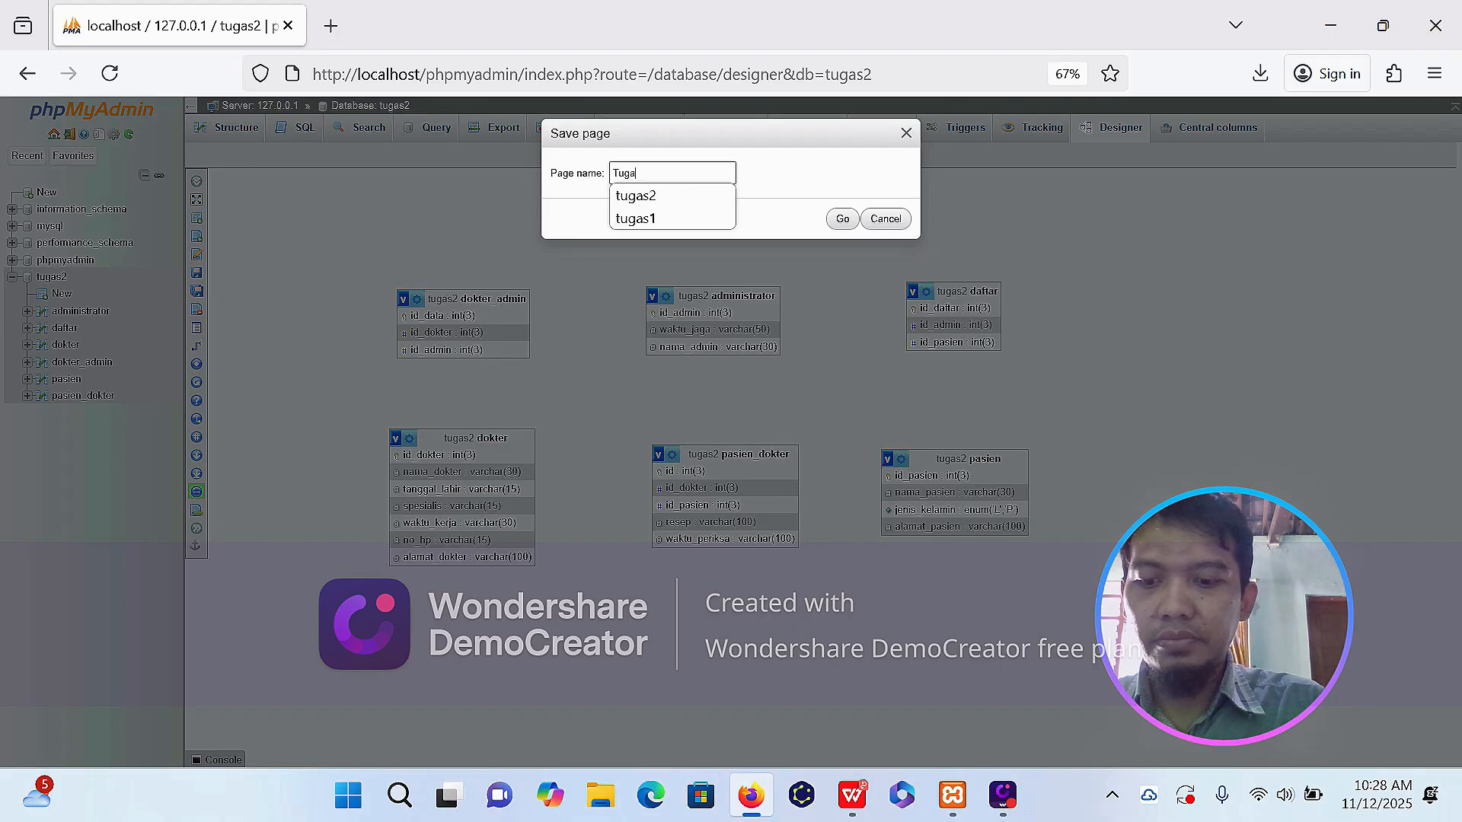
text(s2)
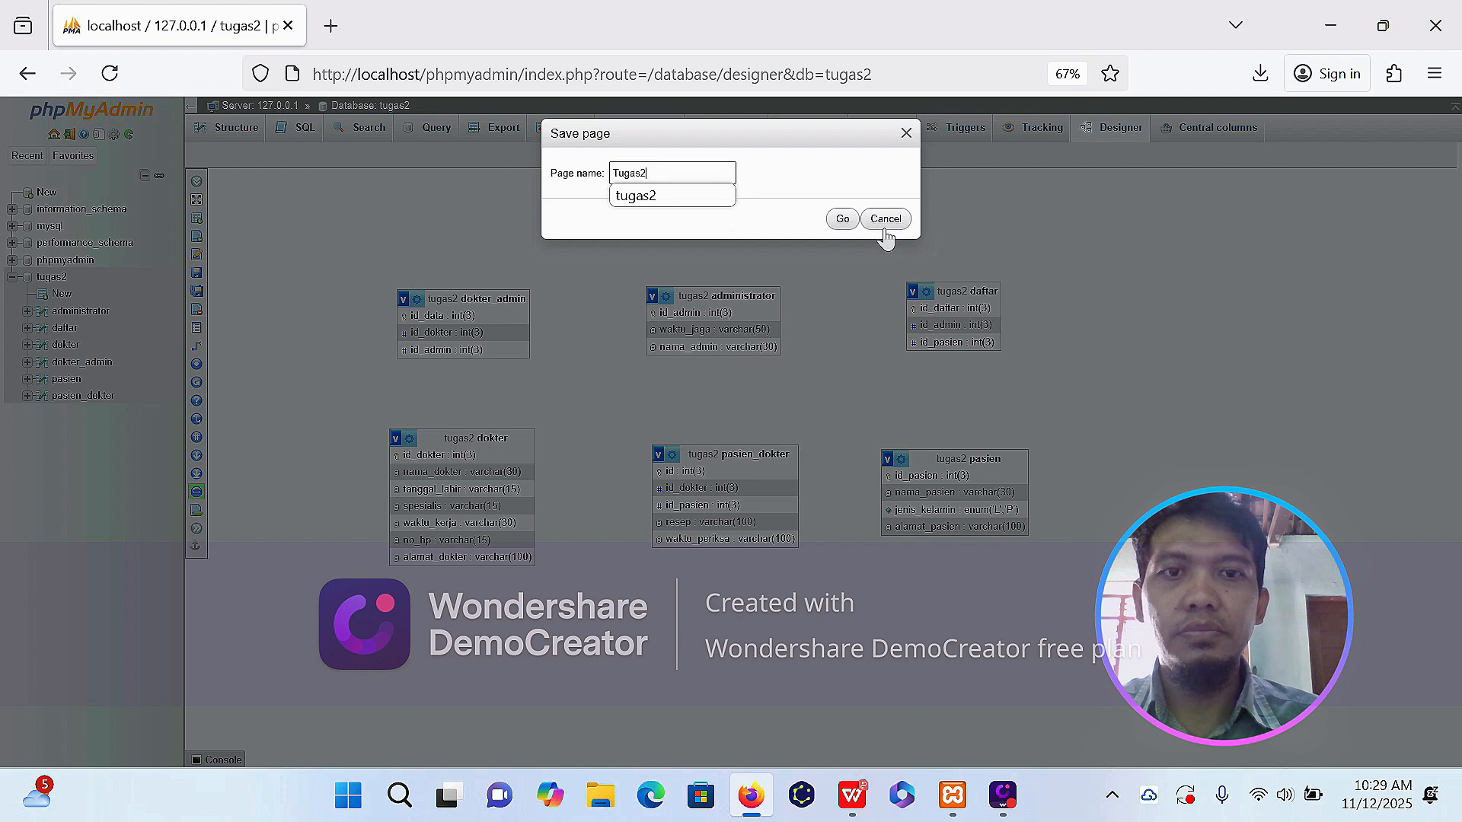
click(842, 221)
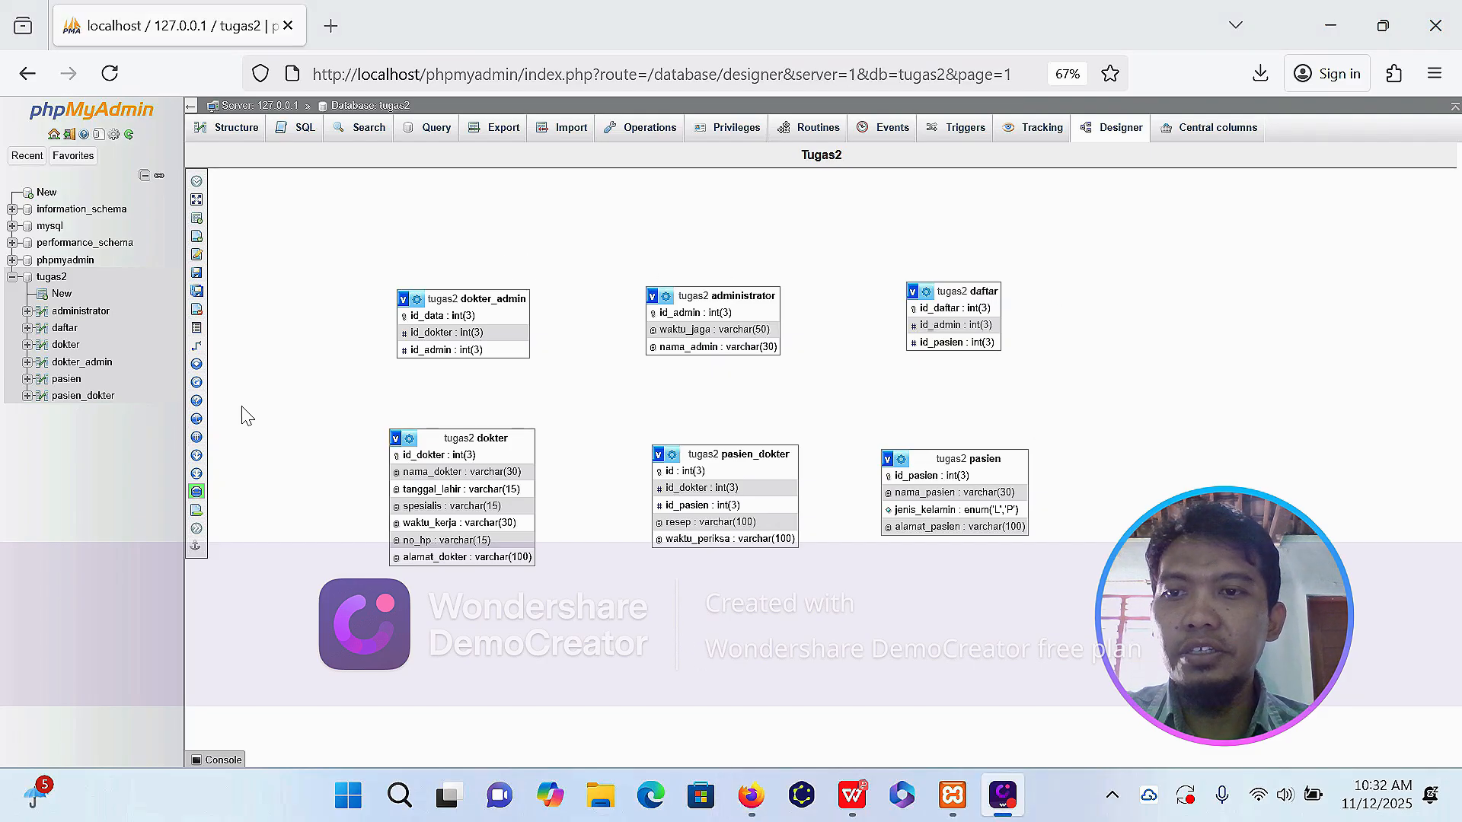
Create a foreign key relationship from dokter's id_dokter to pasien_dokter's id_dokter, with CASCADE on delete and on update.
mouse_move(199, 357)
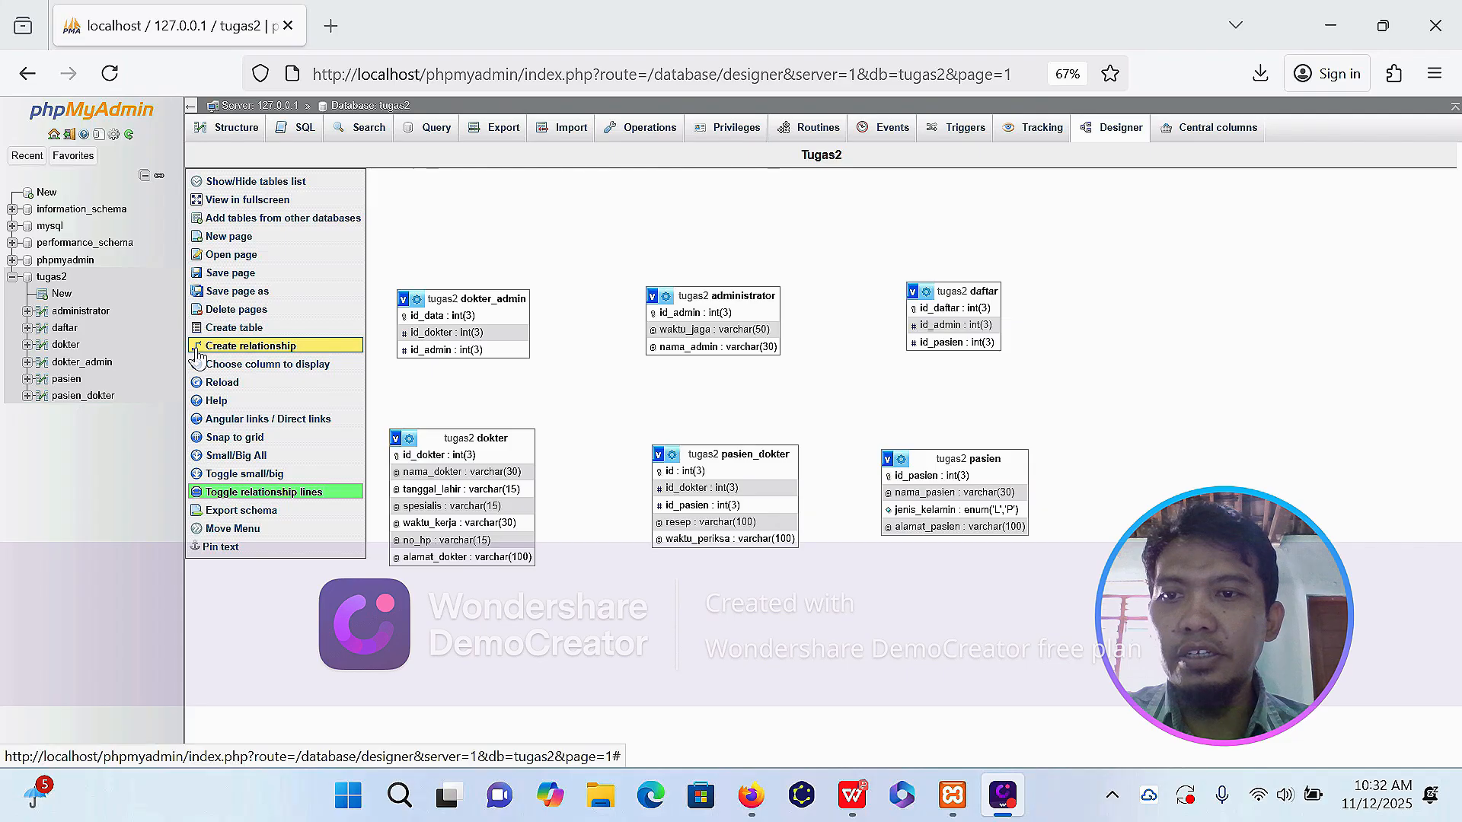
click(199, 346)
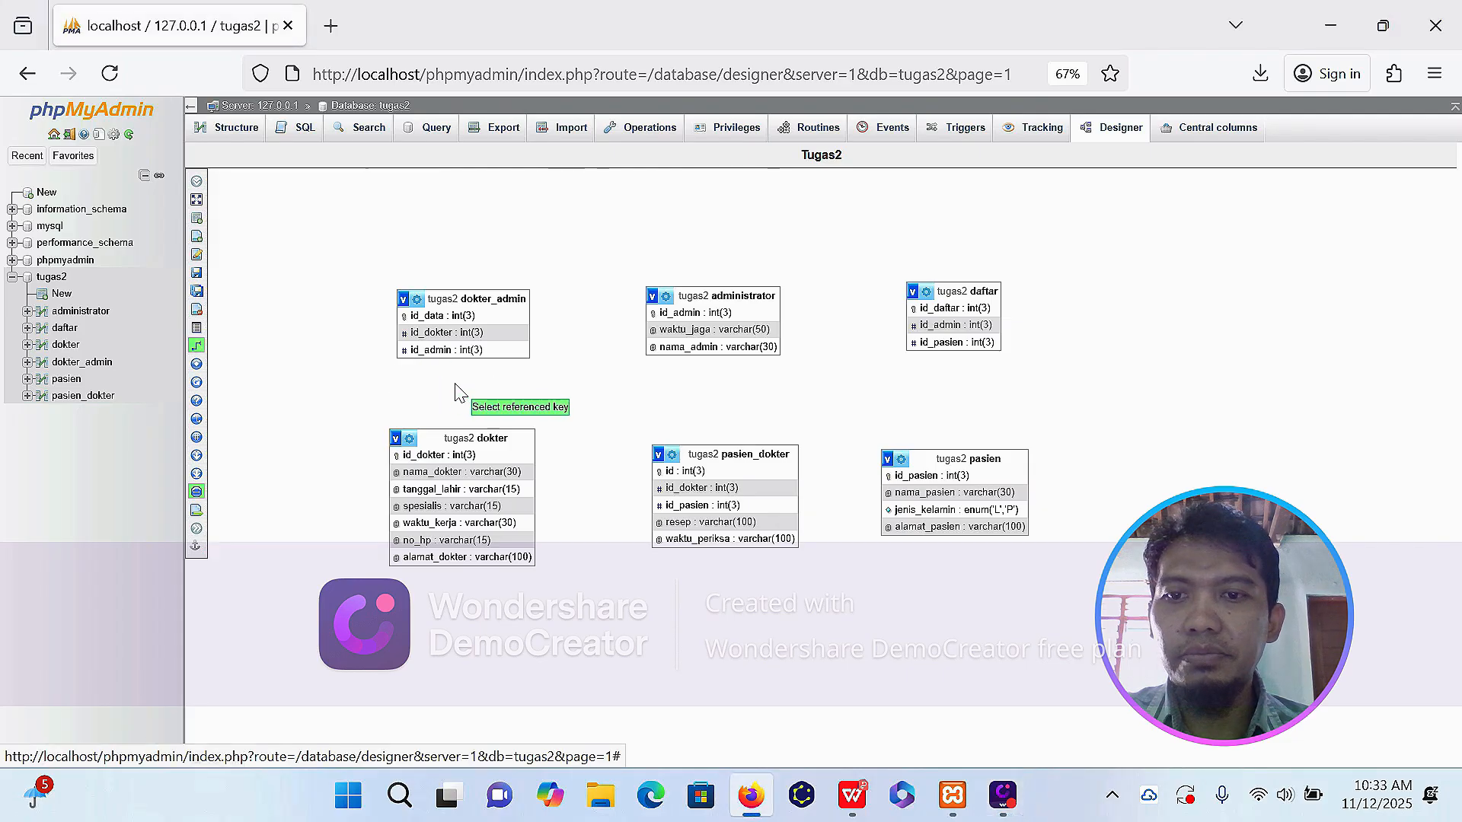
click(509, 458)
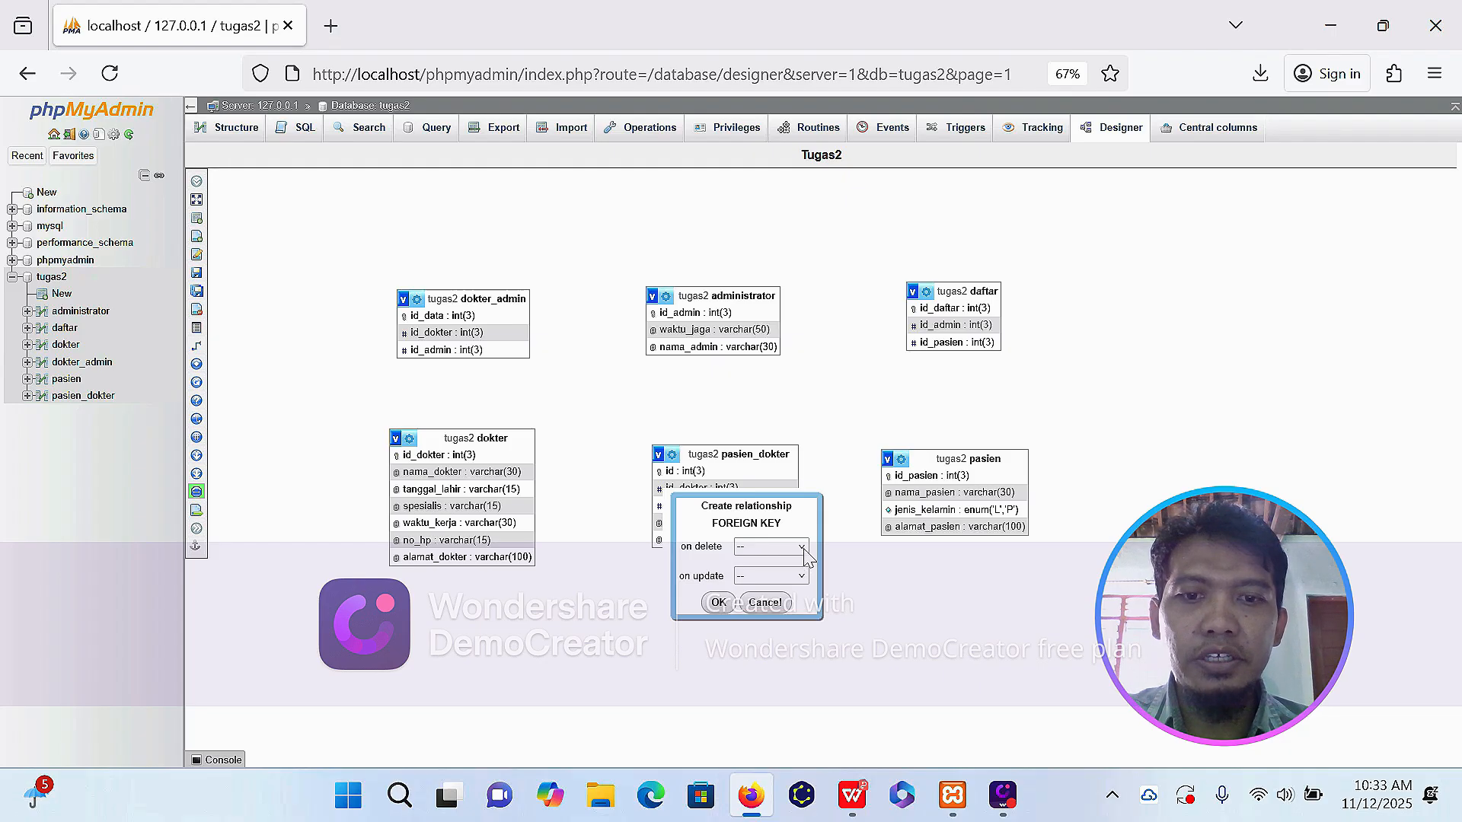
click(803, 548)
click(800, 588)
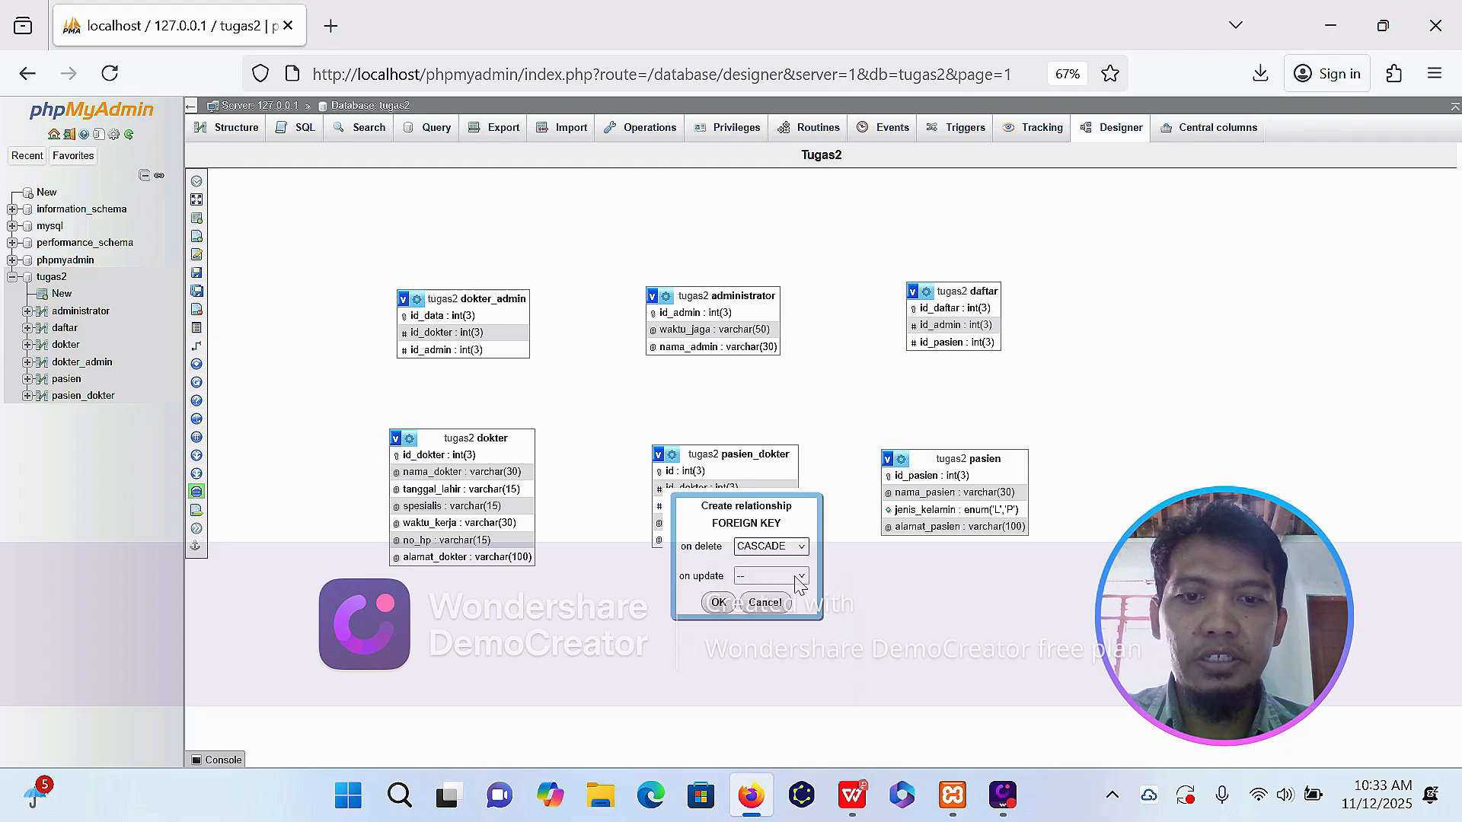
click(803, 577)
click(788, 616)
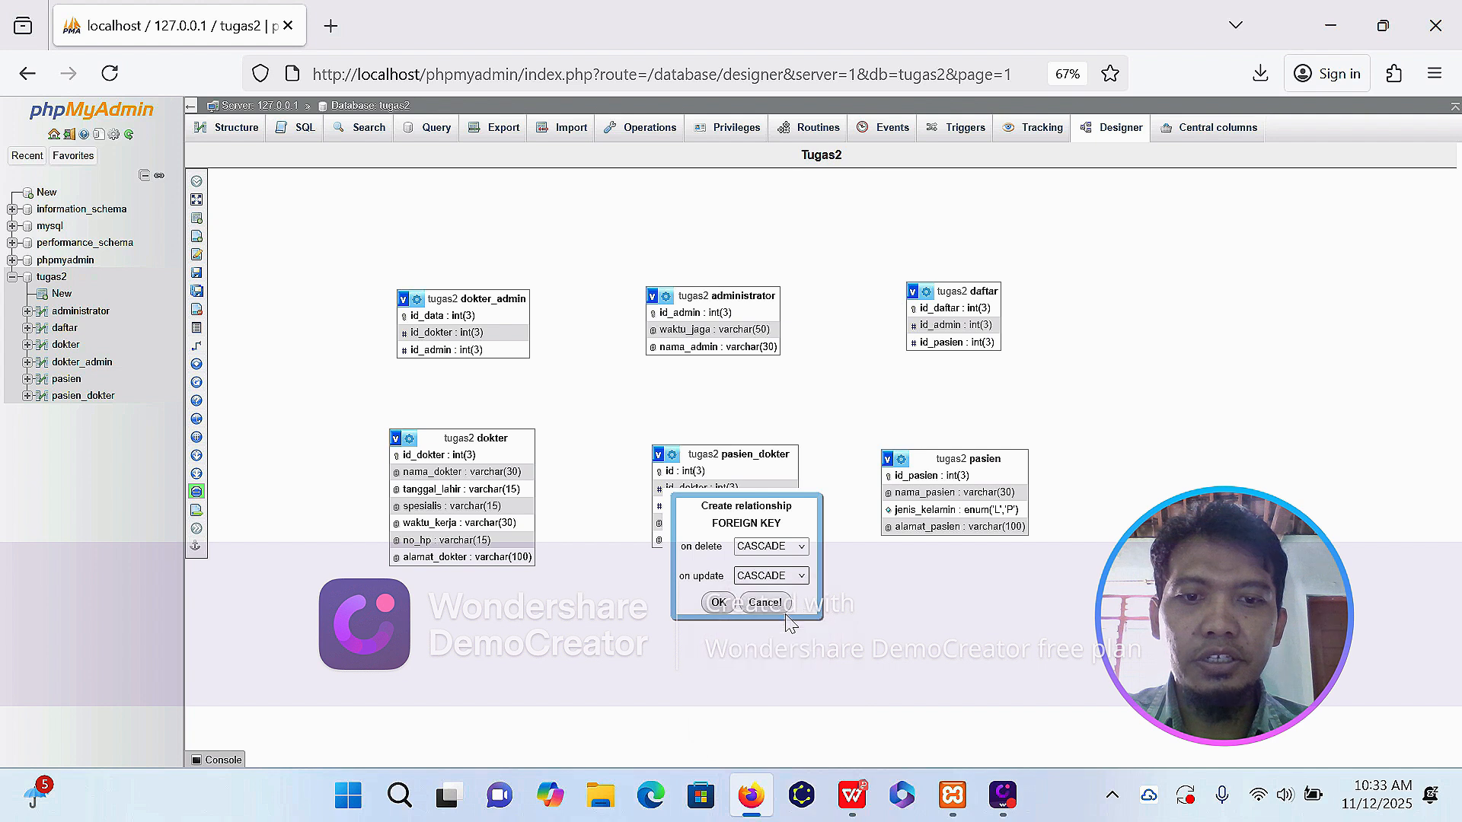
click(717, 602)
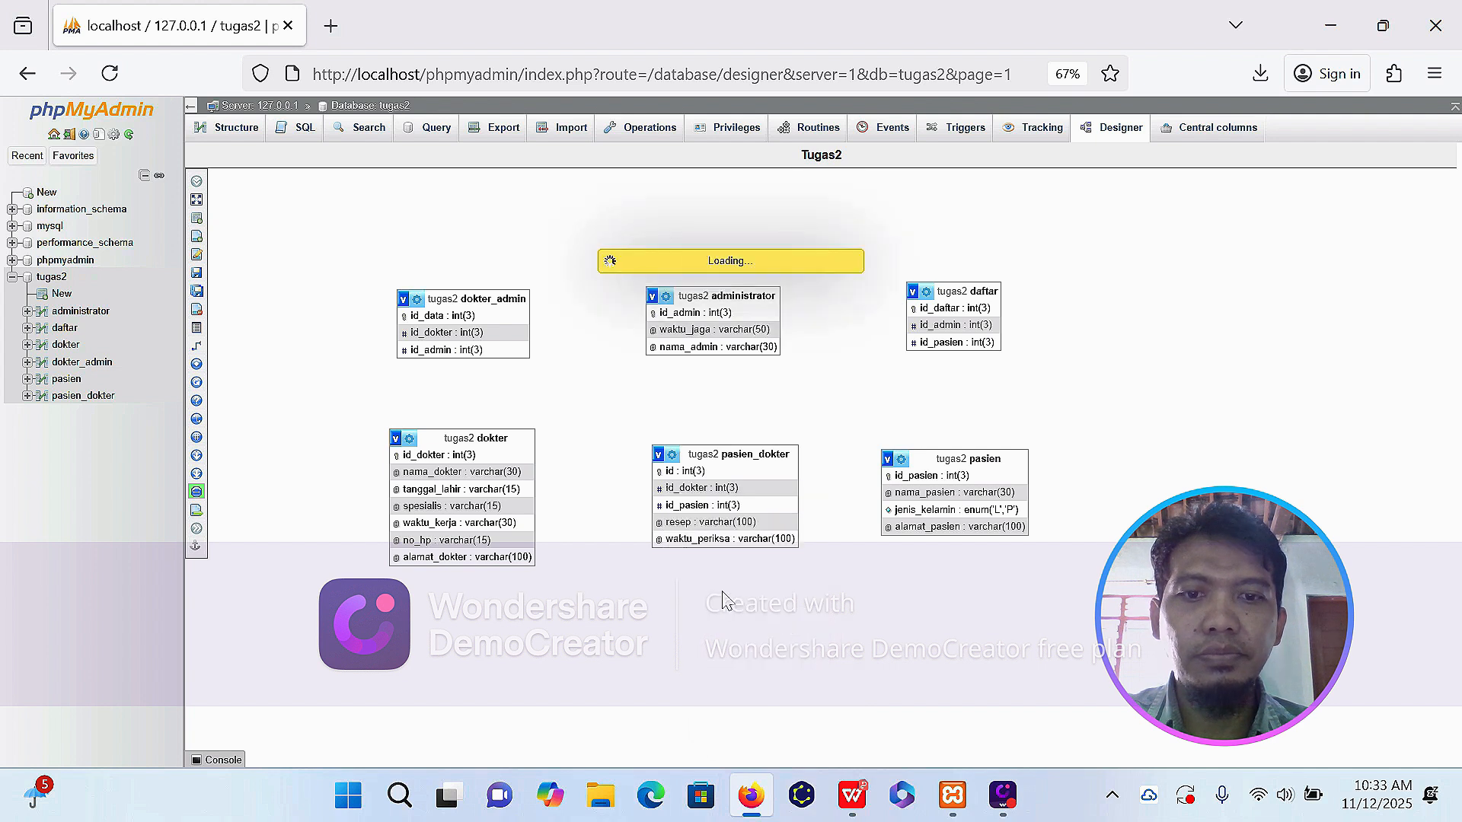
Create a foreign key relationship from pasien's id_pasien to pasien_dokter's id_pasien, with CASCADE on delete.
mouse_move(280, 420)
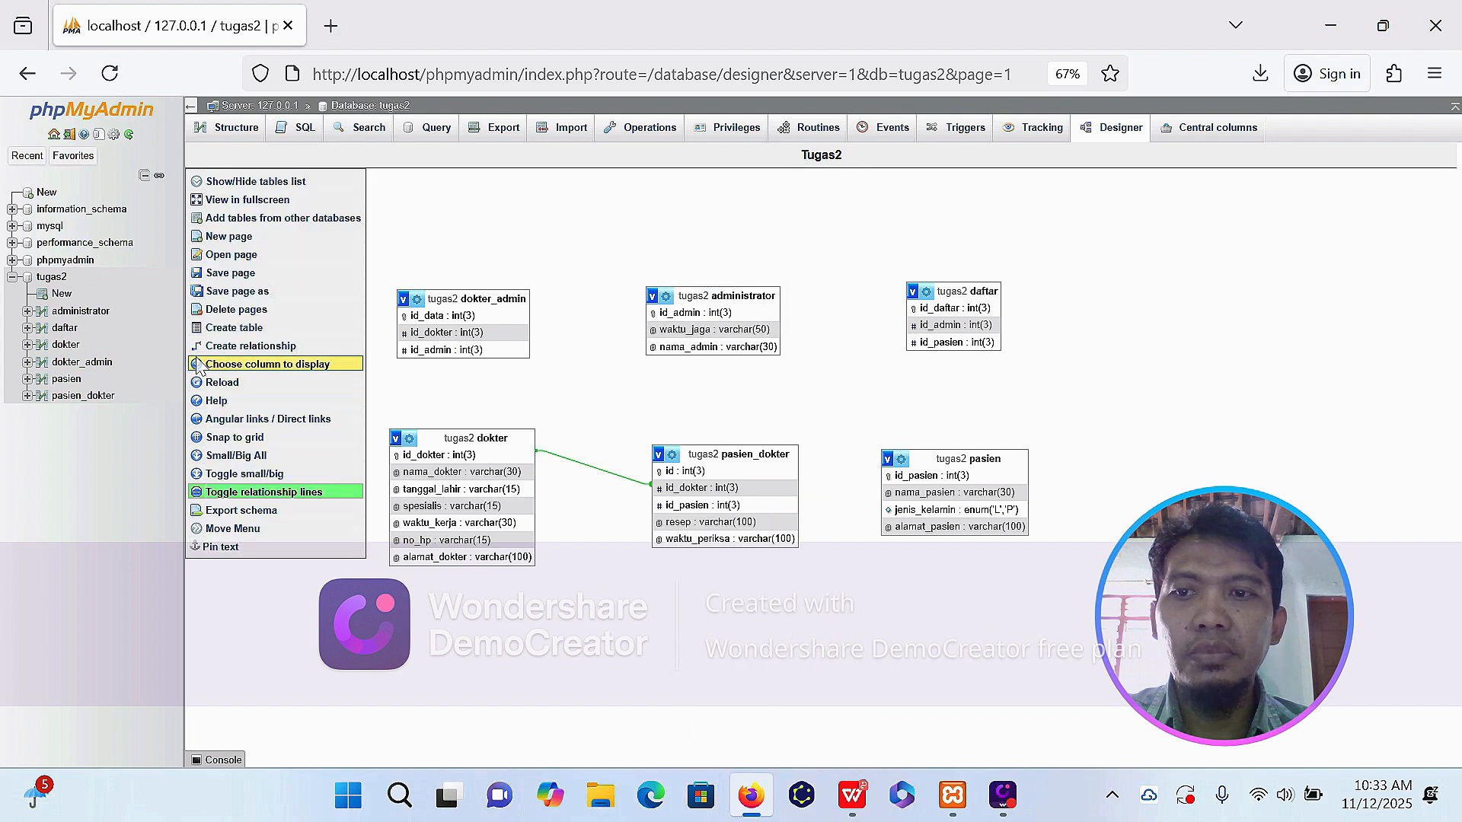
click(209, 349)
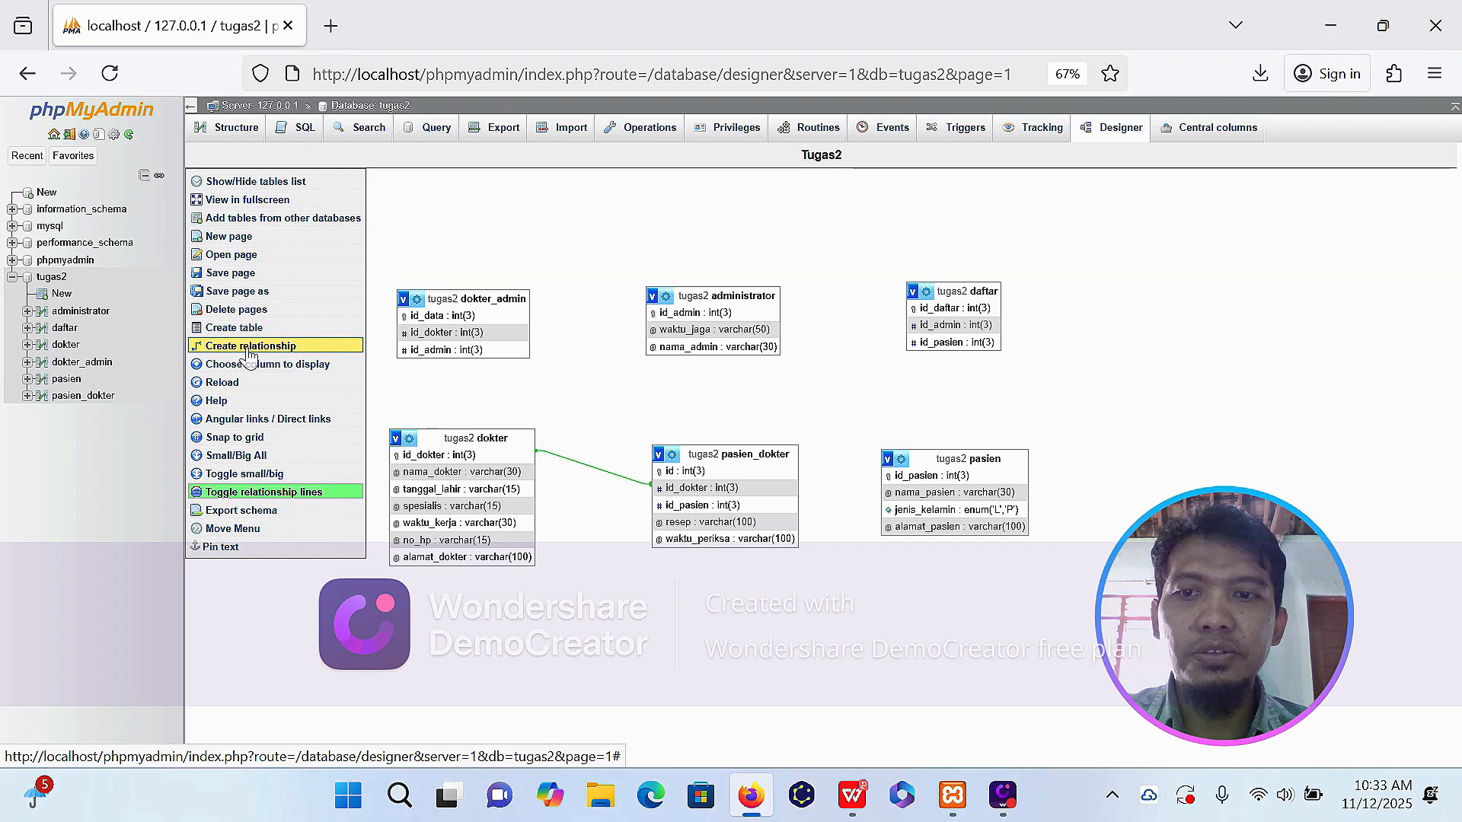
click(896, 477)
click(762, 507)
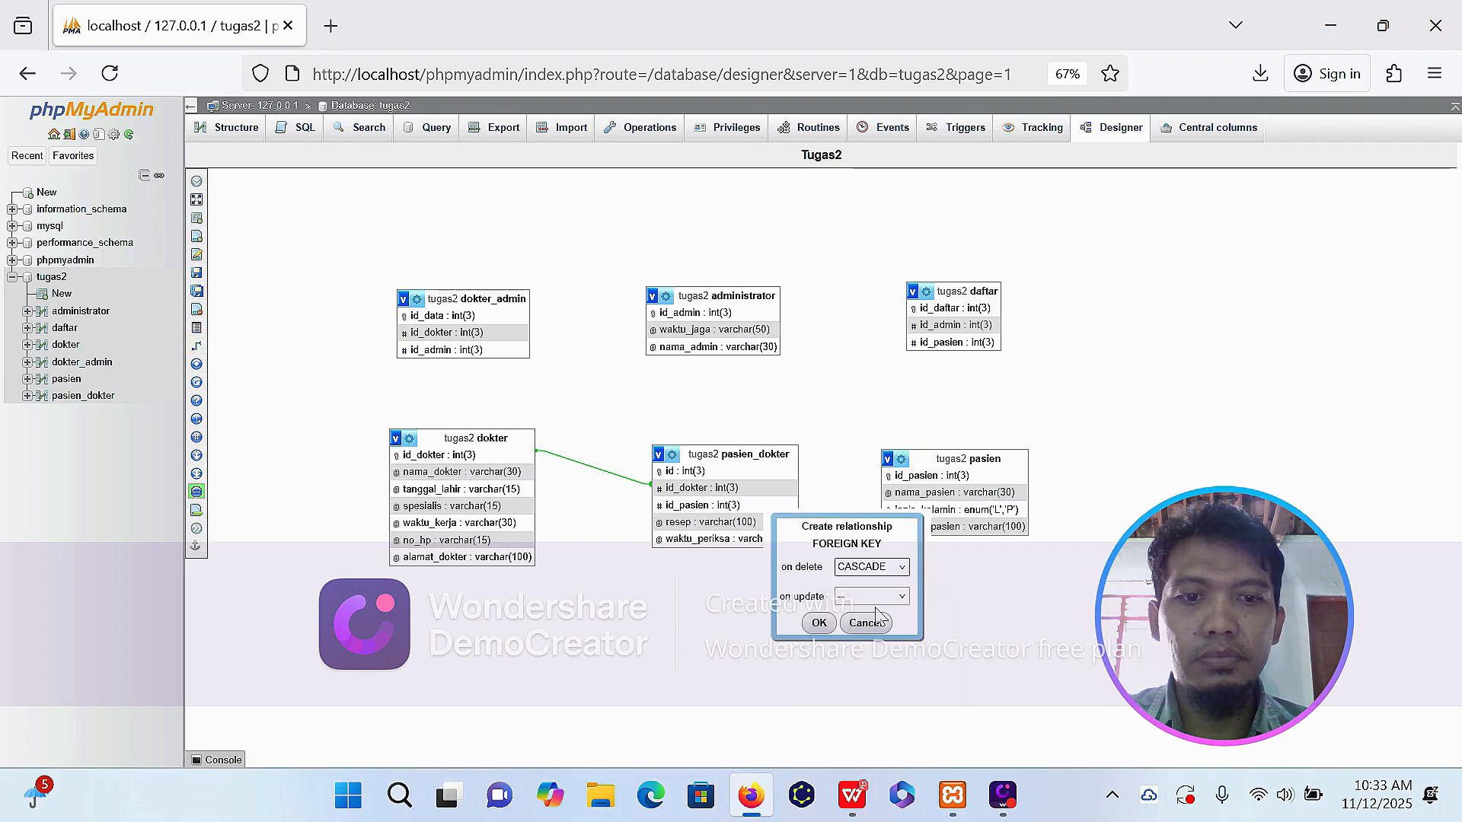
click(822, 628)
Create a foreign key relationship from pasien's id_pasien to daftar's id_pasien, with CASCADE on delete and on update.
click(196, 346)
click(898, 476)
click(920, 344)
click(1025, 402)
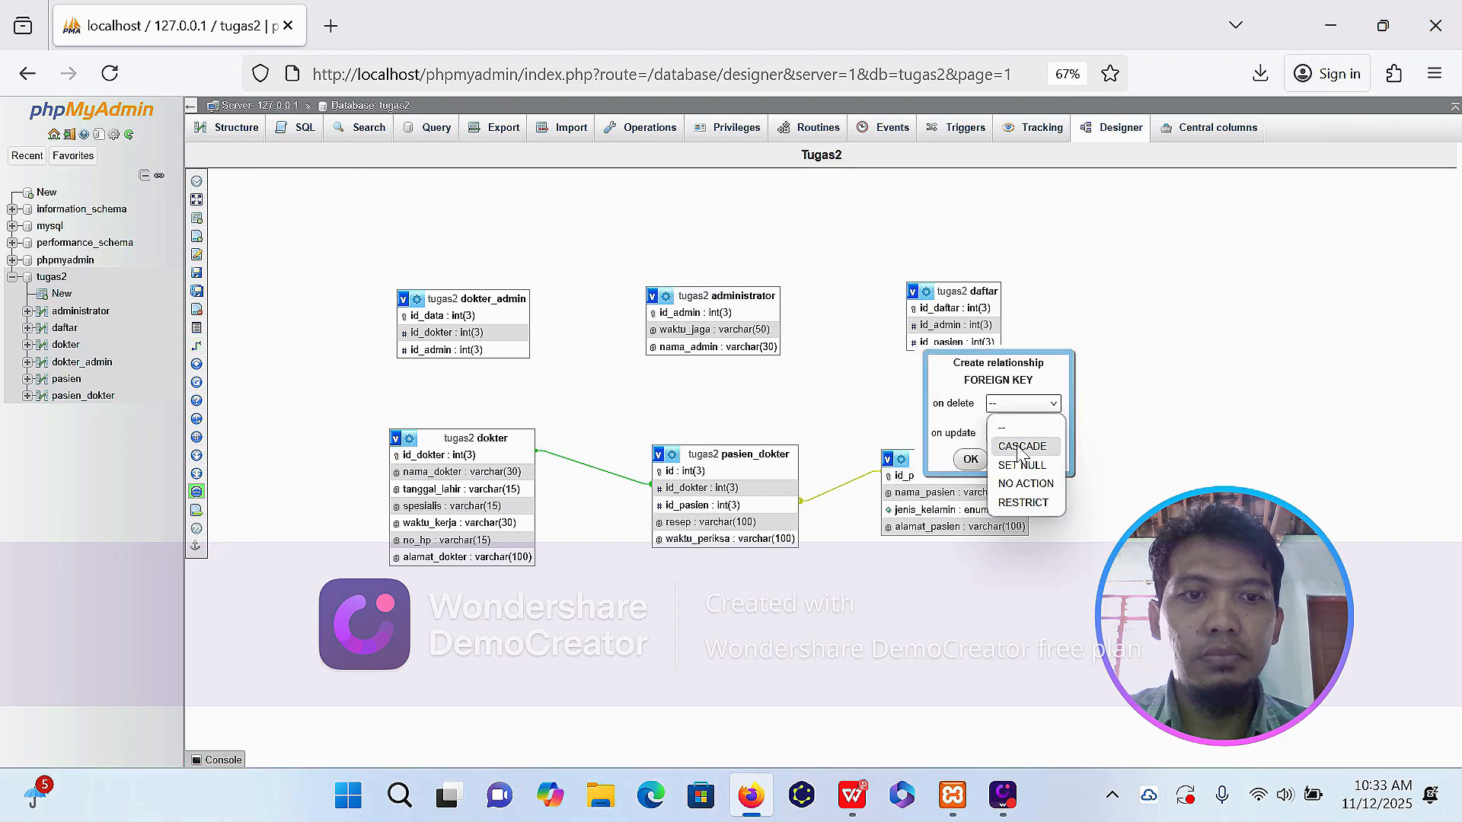
click(1023, 446)
click(1024, 432)
click(1023, 474)
click(972, 459)
Create a foreign key relationship from administrator's id_admin to daftar's id_admin, with CASCADE on delete and on update.
click(195, 348)
click(694, 314)
click(921, 326)
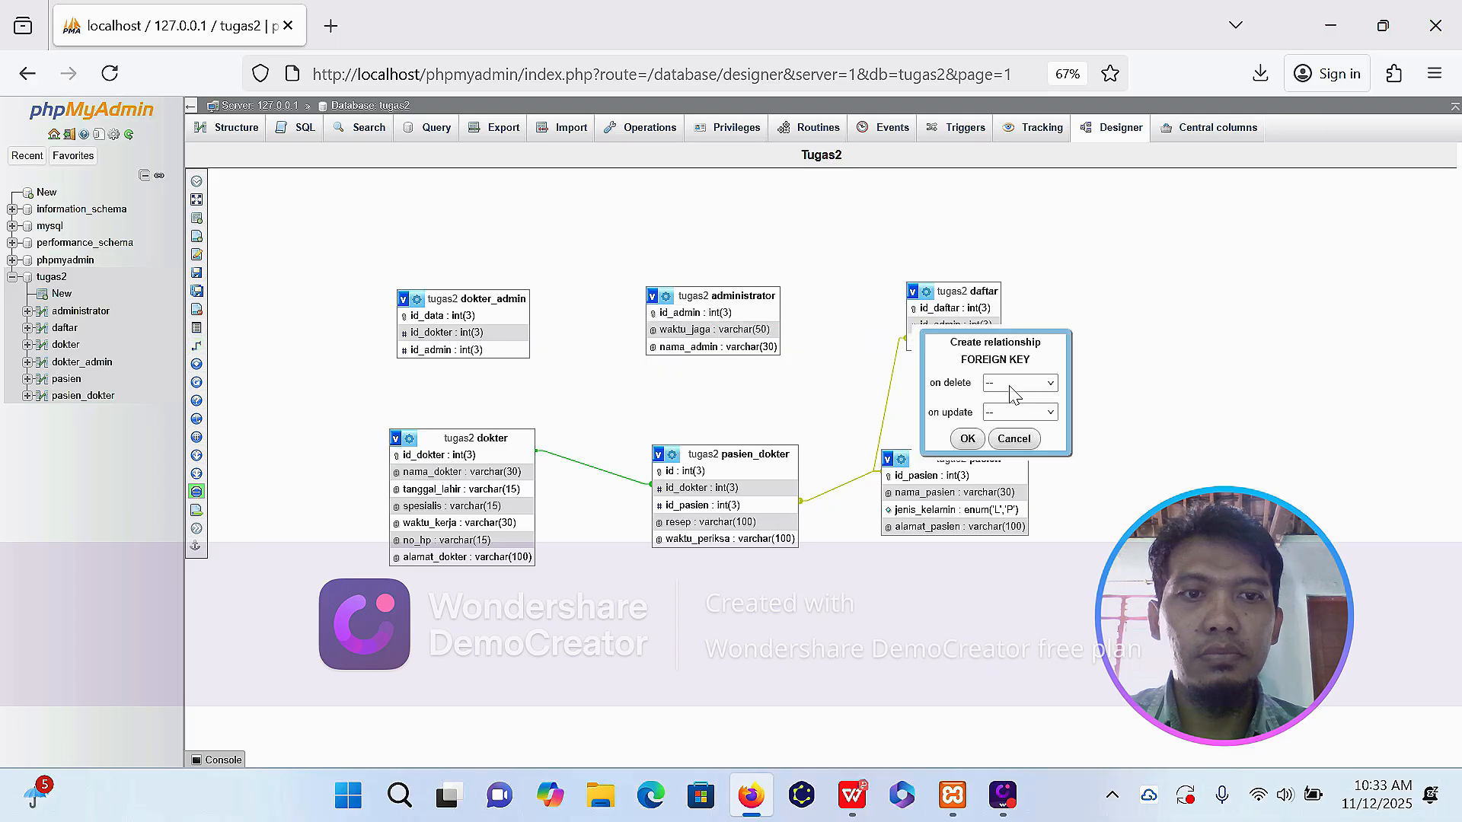
click(1011, 386)
click(1006, 426)
click(1012, 412)
click(1017, 455)
click(967, 439)
Create a foreign key relationship from administrator's id_admin to dokter_admin's id_admin, with CASCADE on delete and on update.
click(196, 347)
click(694, 313)
click(457, 349)
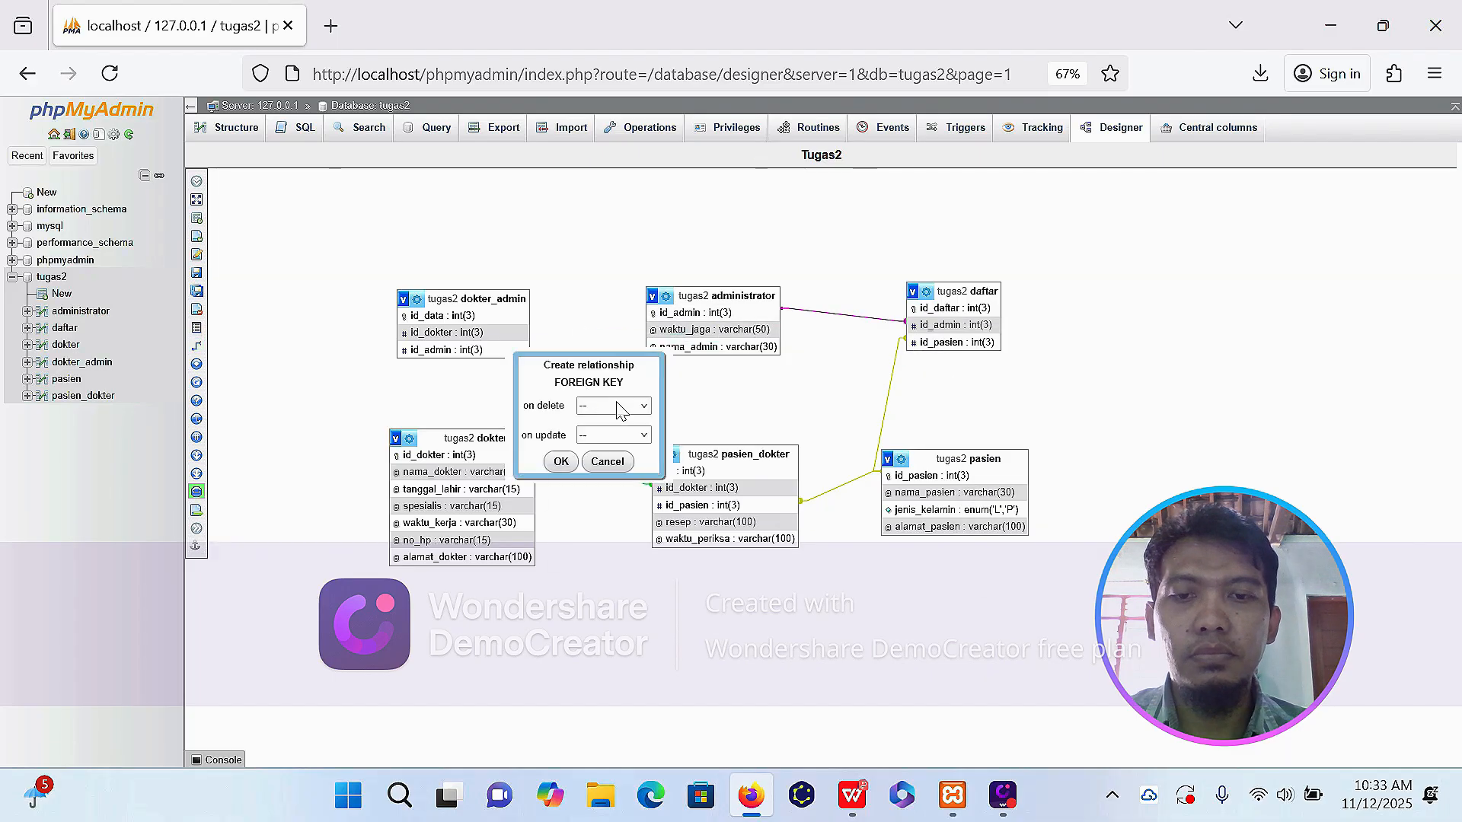
click(606, 405)
click(602, 445)
click(608, 431)
click(613, 473)
click(561, 460)
Create a foreign key relationship from dokter's id_dokter to dokter_admin's id_dokter, with CASCADE on delete and on update.
click(196, 346)
click(412, 455)
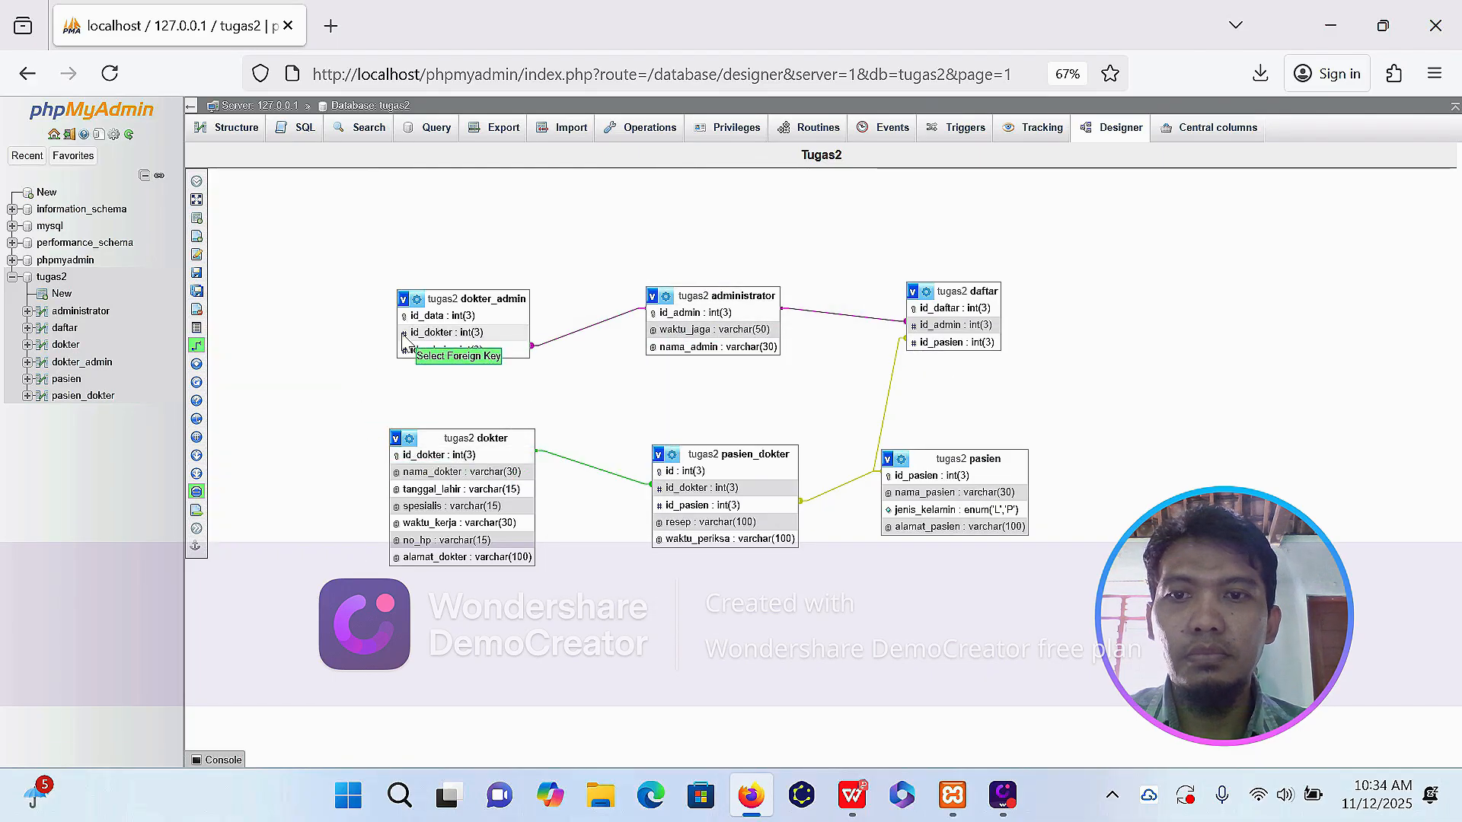
click(409, 332)
click(513, 391)
click(512, 432)
click(517, 420)
click(512, 460)
click(456, 447)
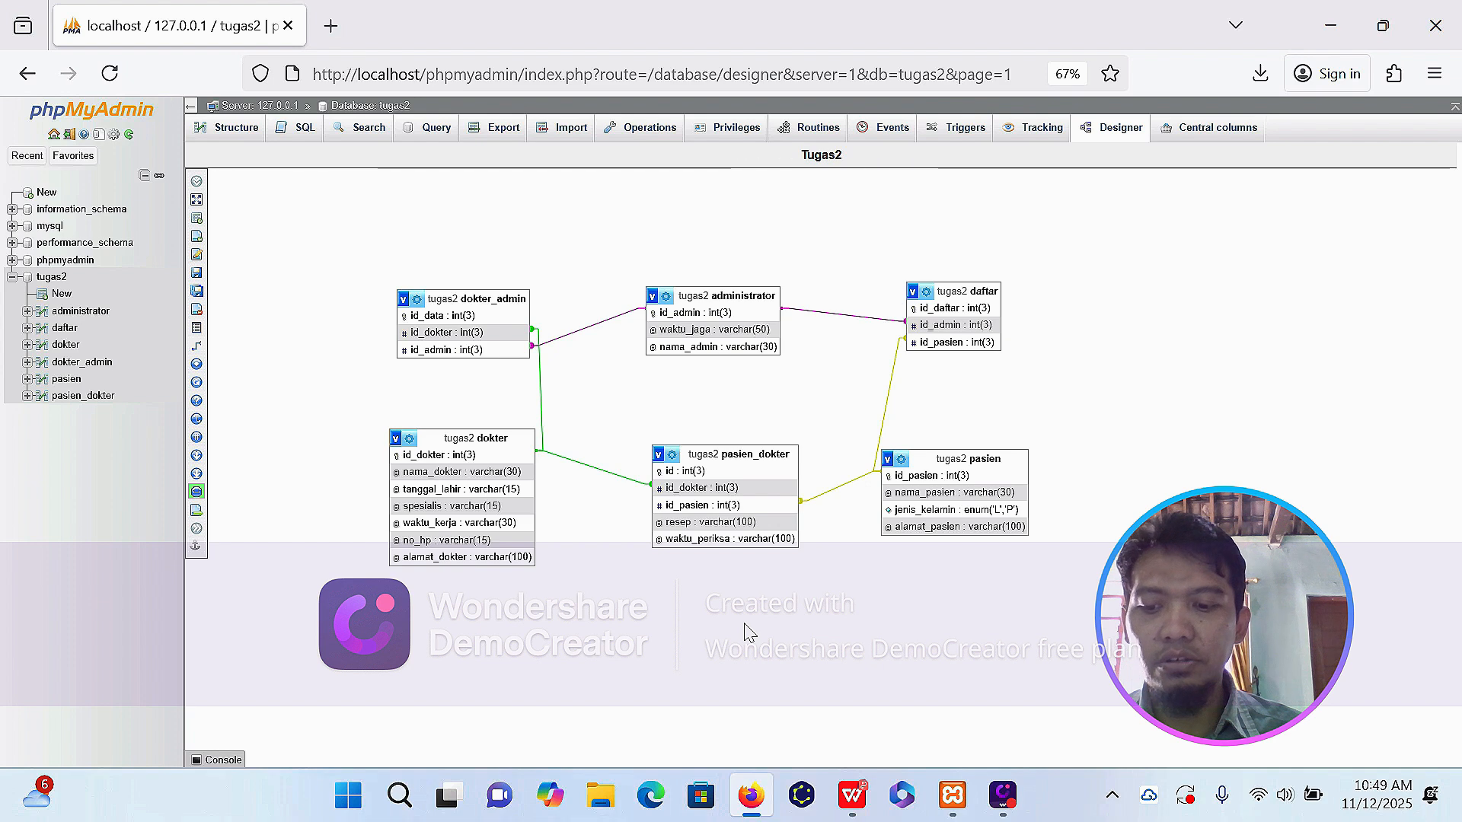
Open a shell from the XAMPP Control Panel and connect to the MariaDB monitor as root with `mysql -u root`.
click(952, 796)
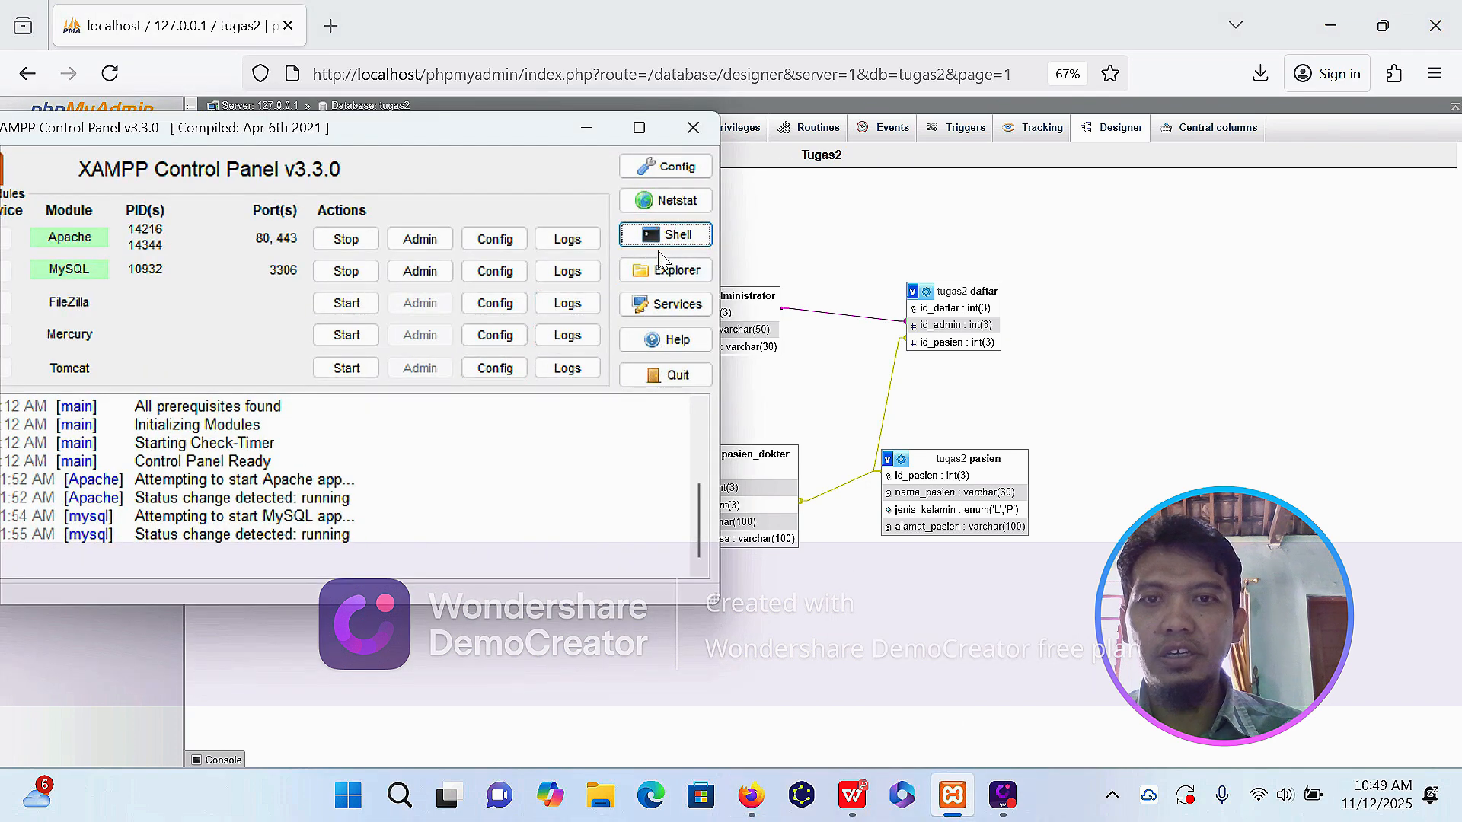
click(676, 236)
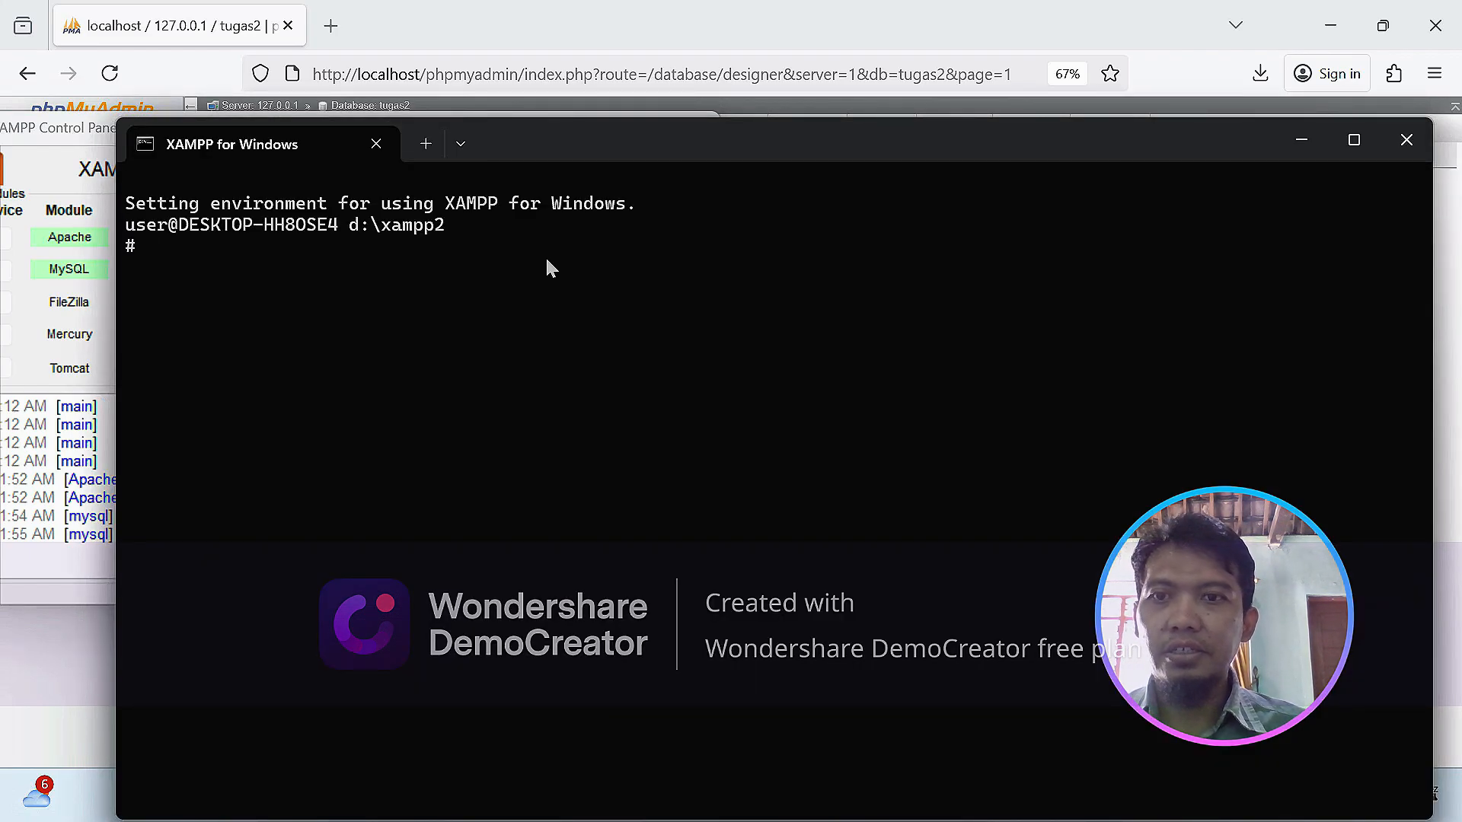
text(mysql)
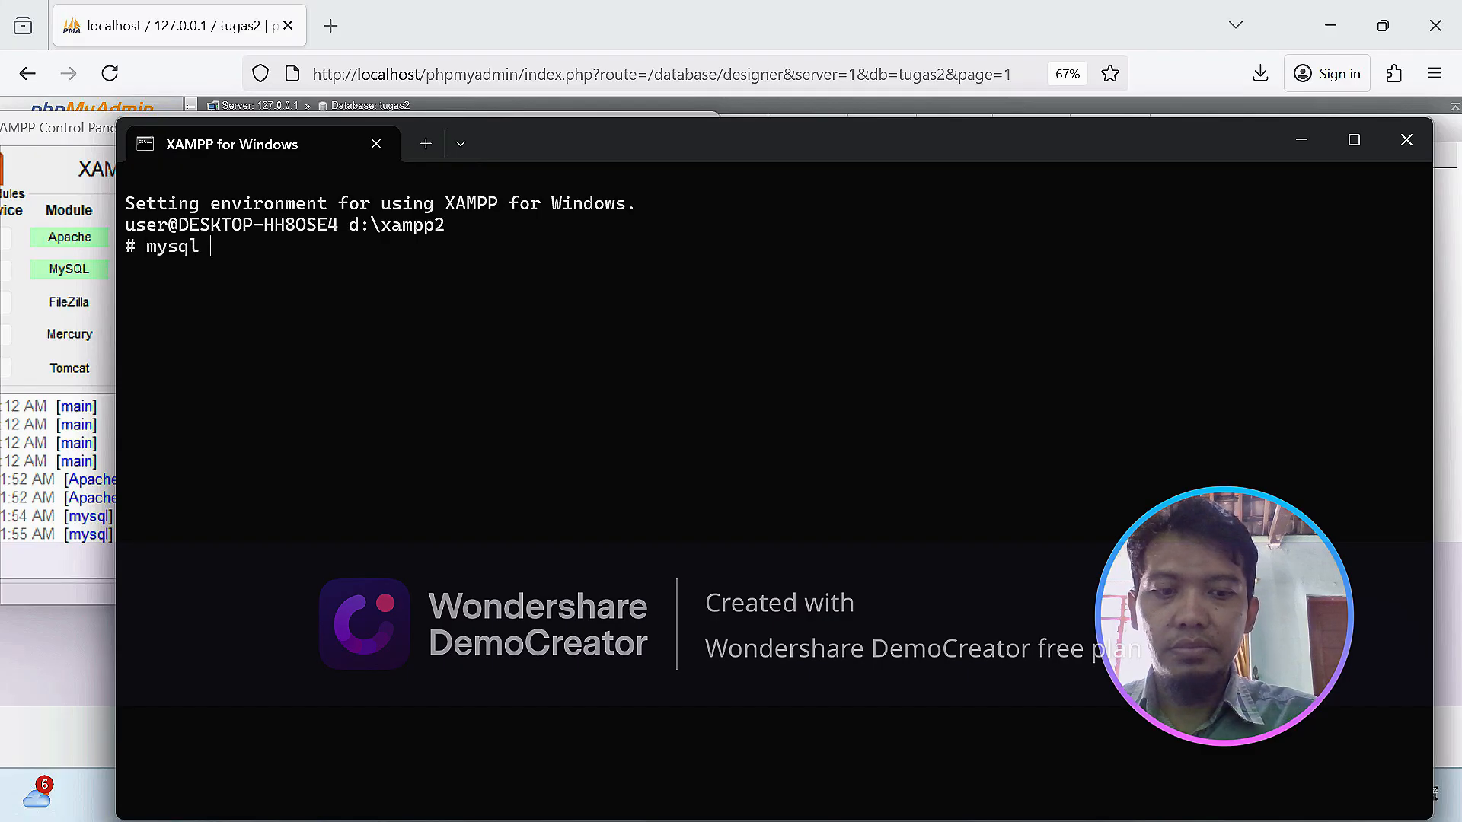
text( -u root)
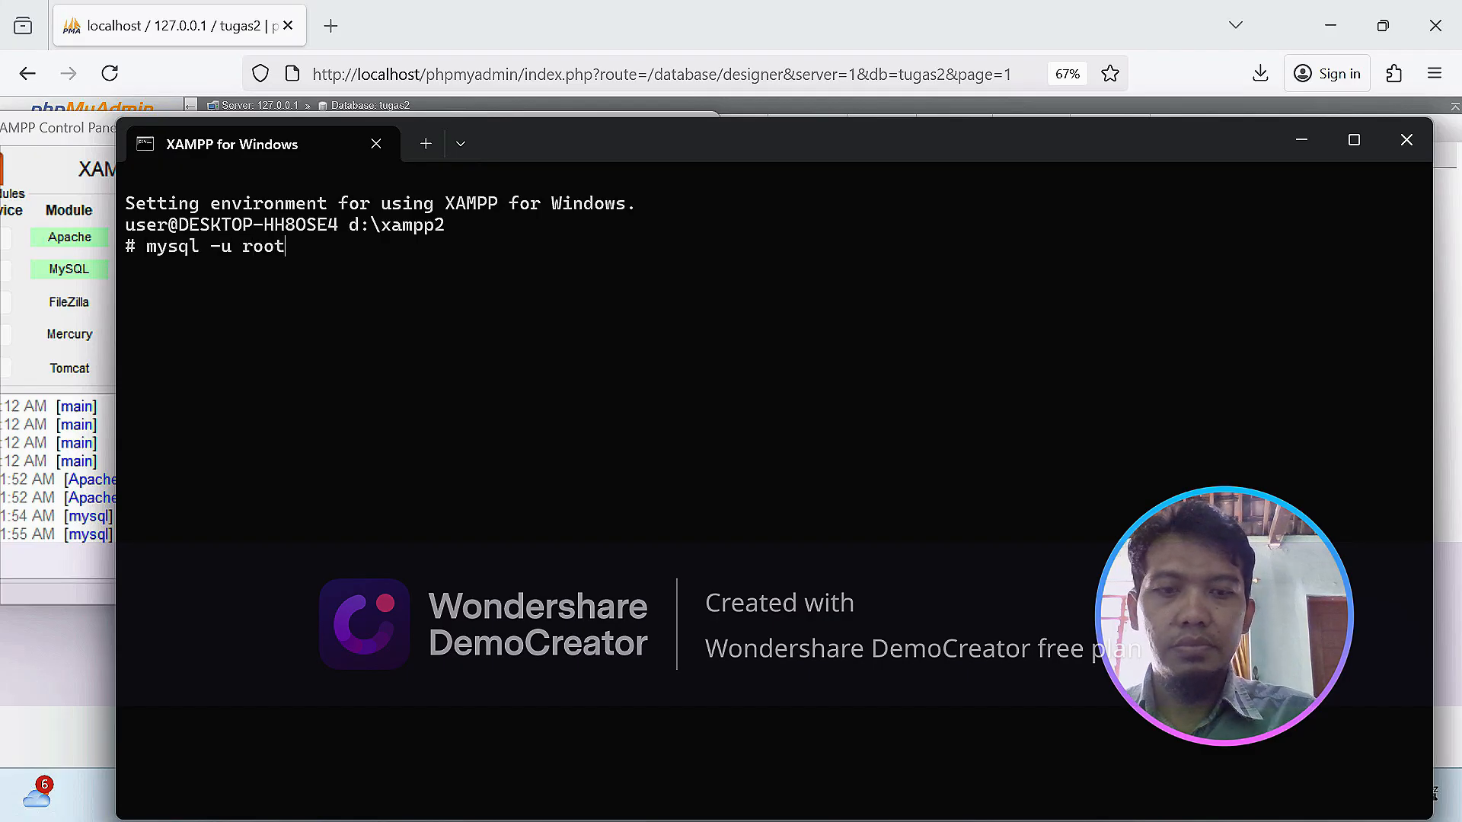
key(Return)
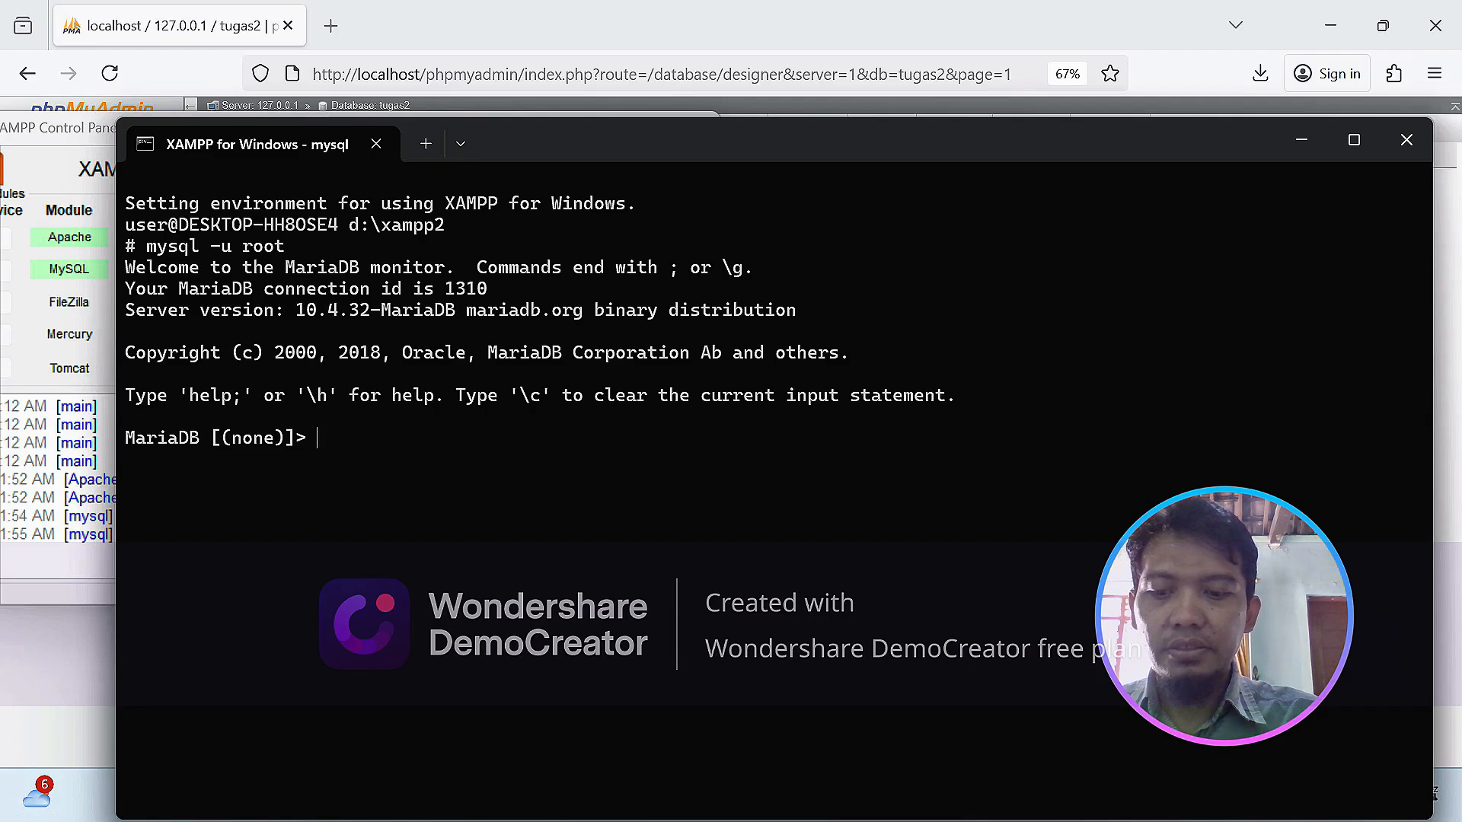
List all databases on the server with `show databases;`.
text(show)
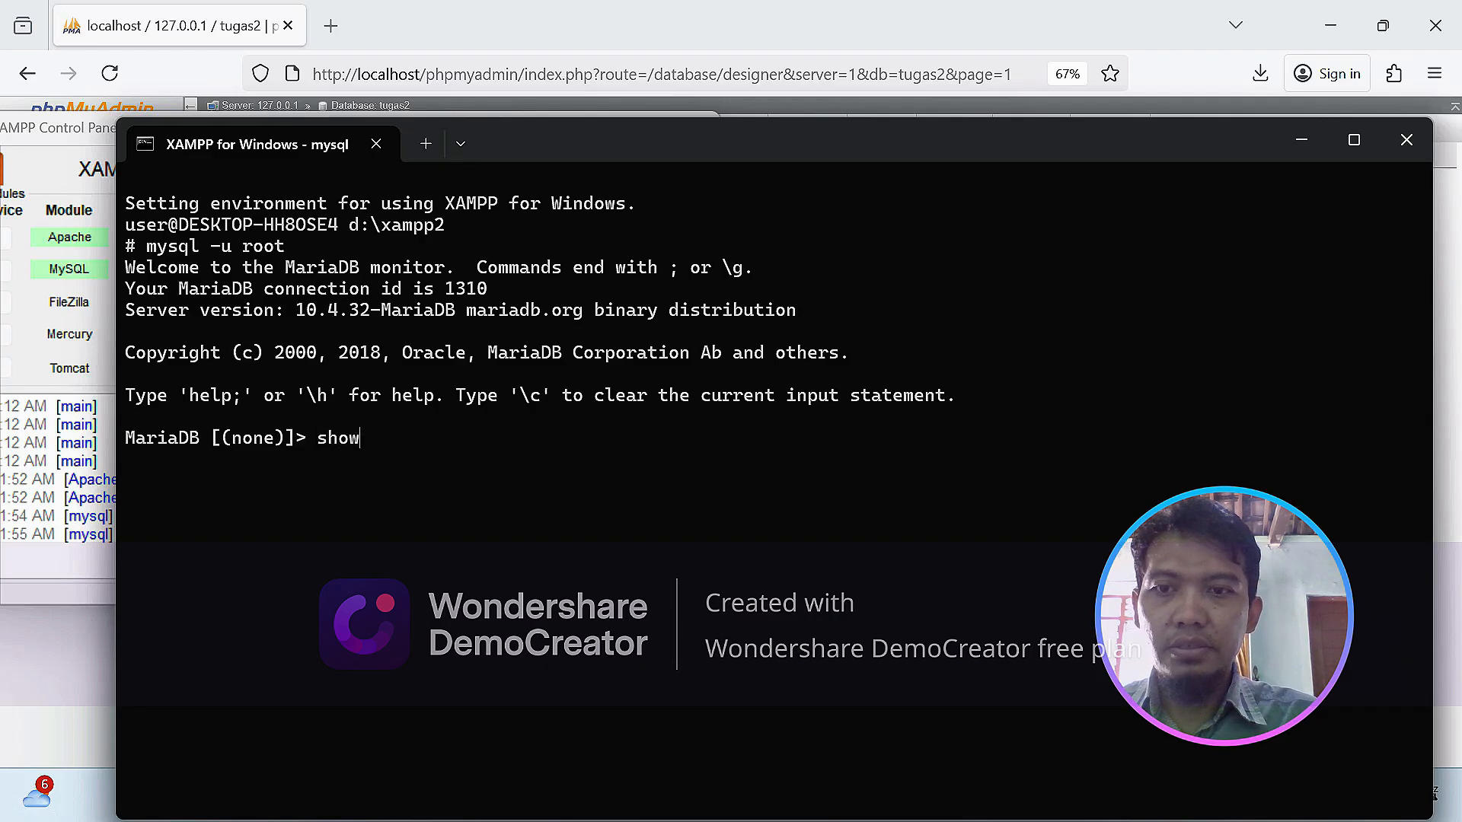
text( data)
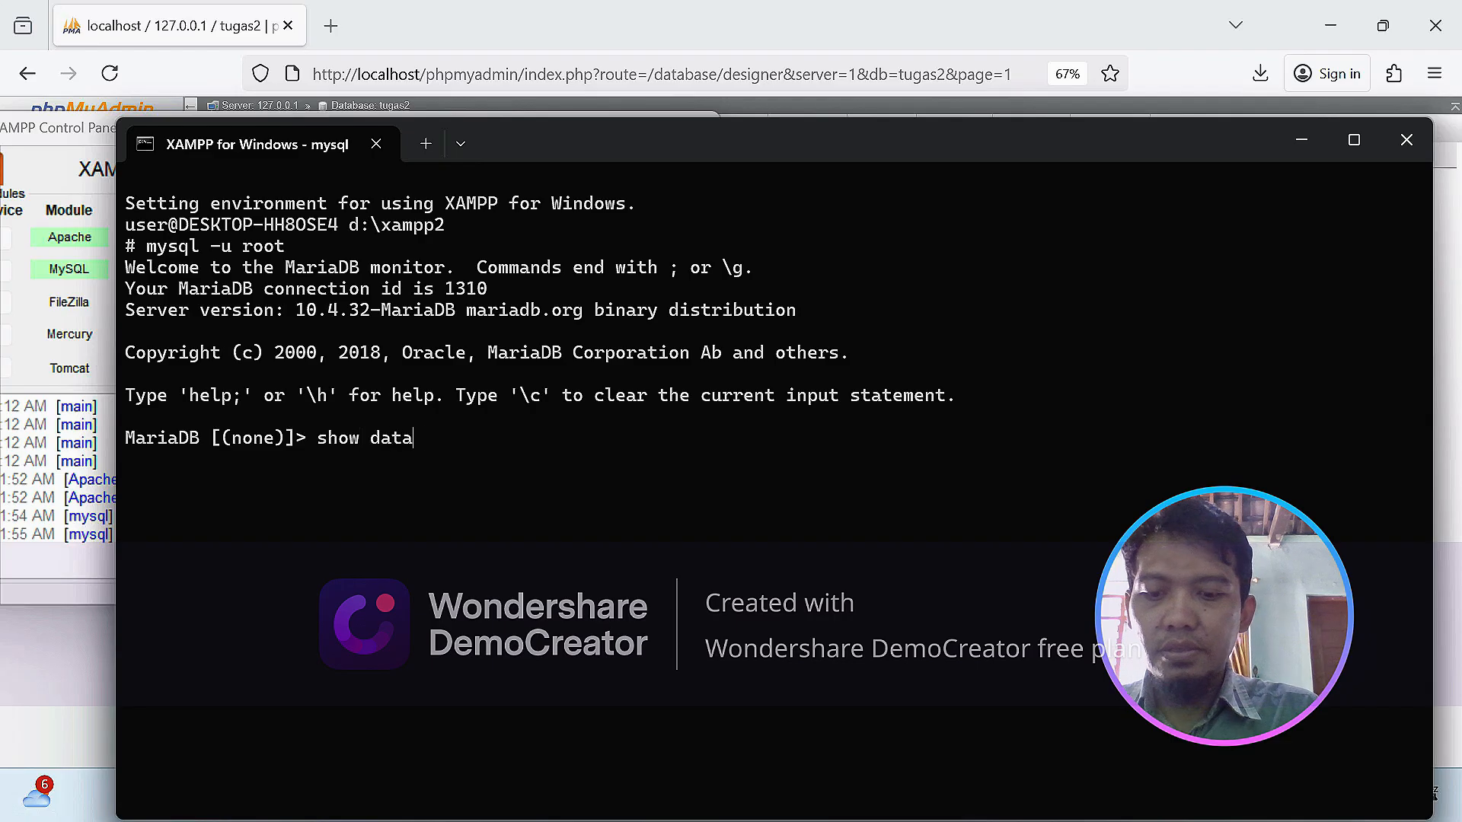
text(bases)
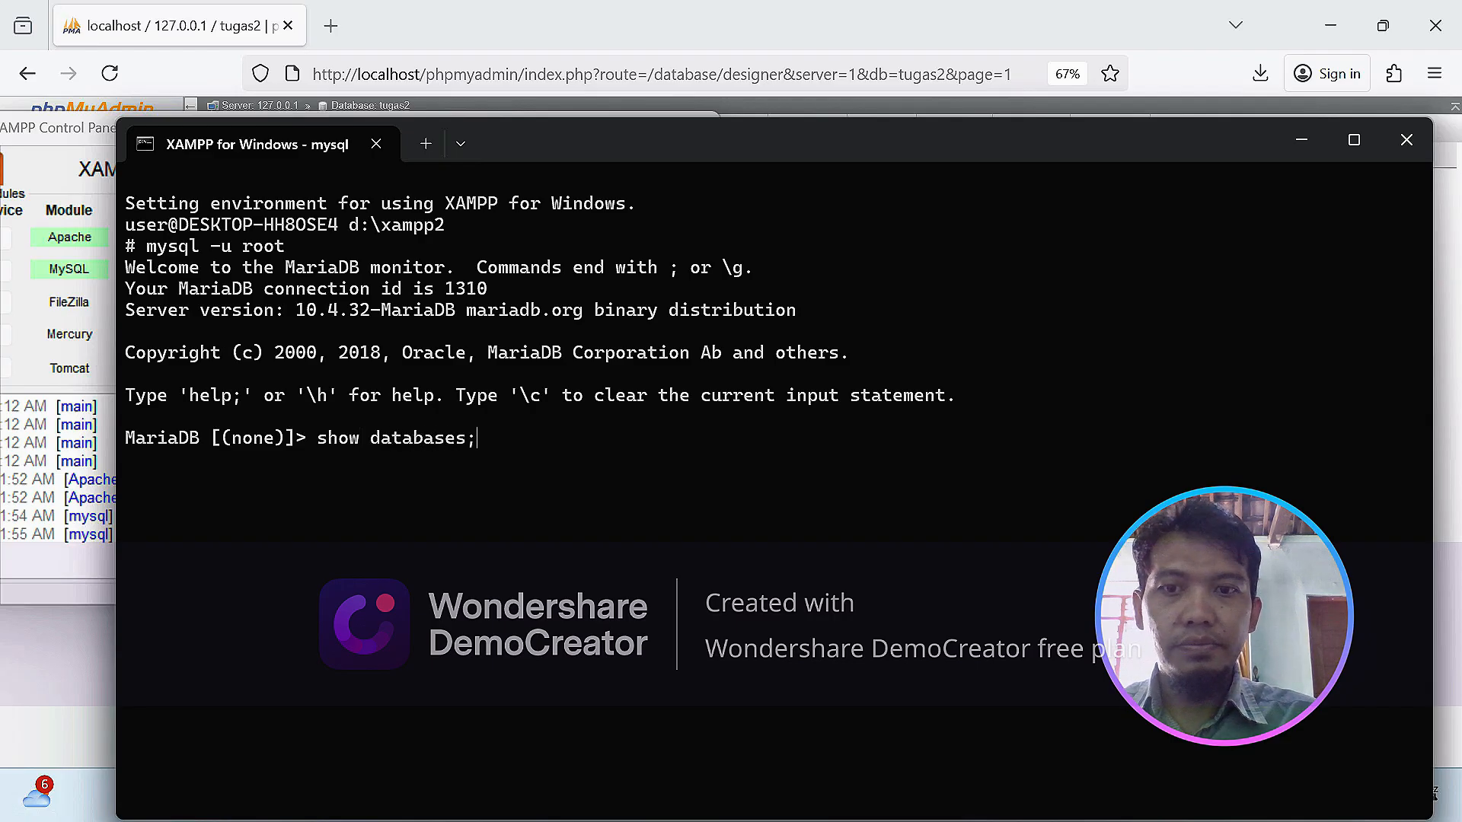
key(Return)
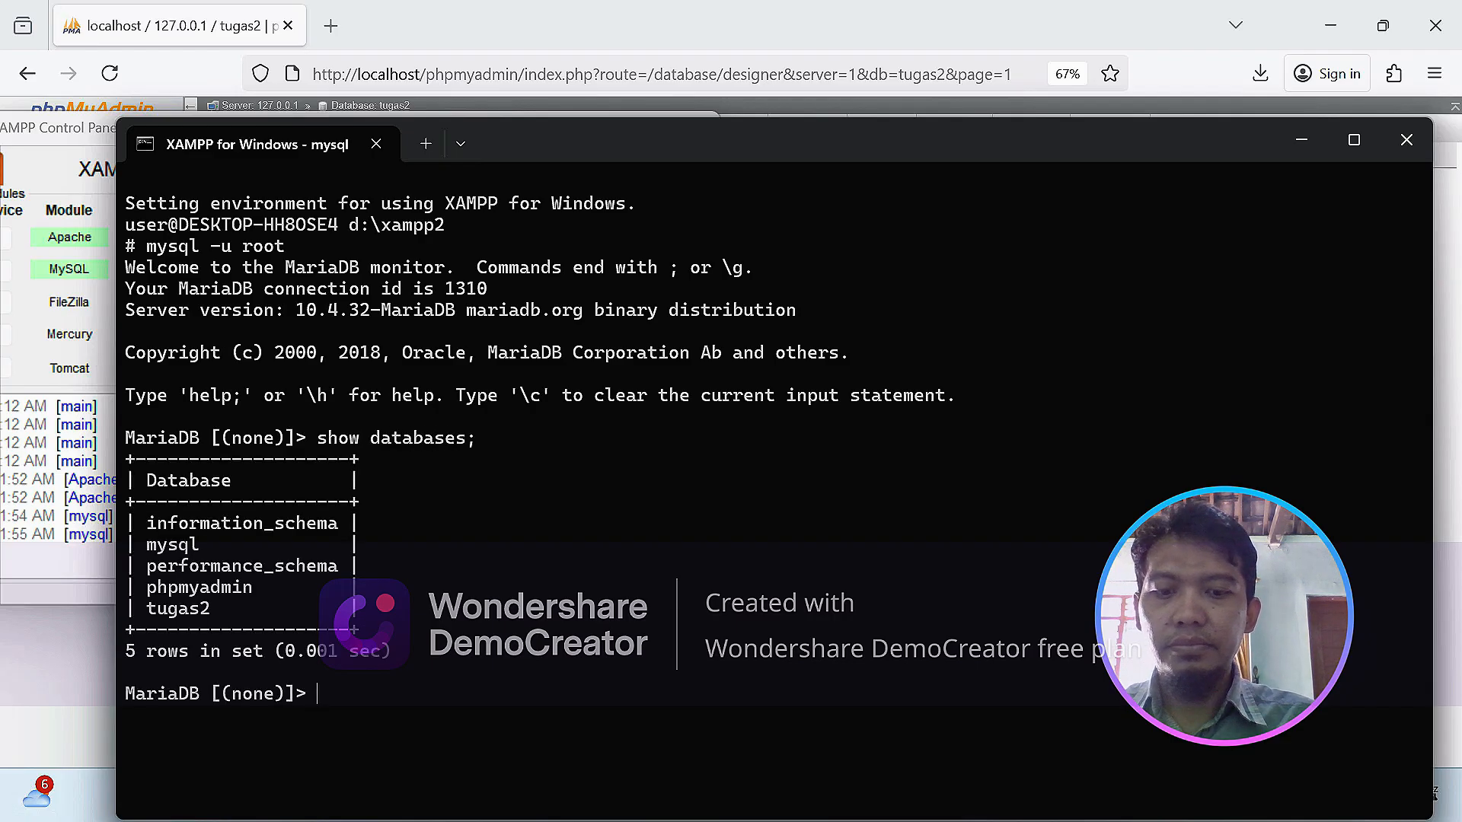
Switch the active database to tugas2 with `use tugas2`.
text(use)
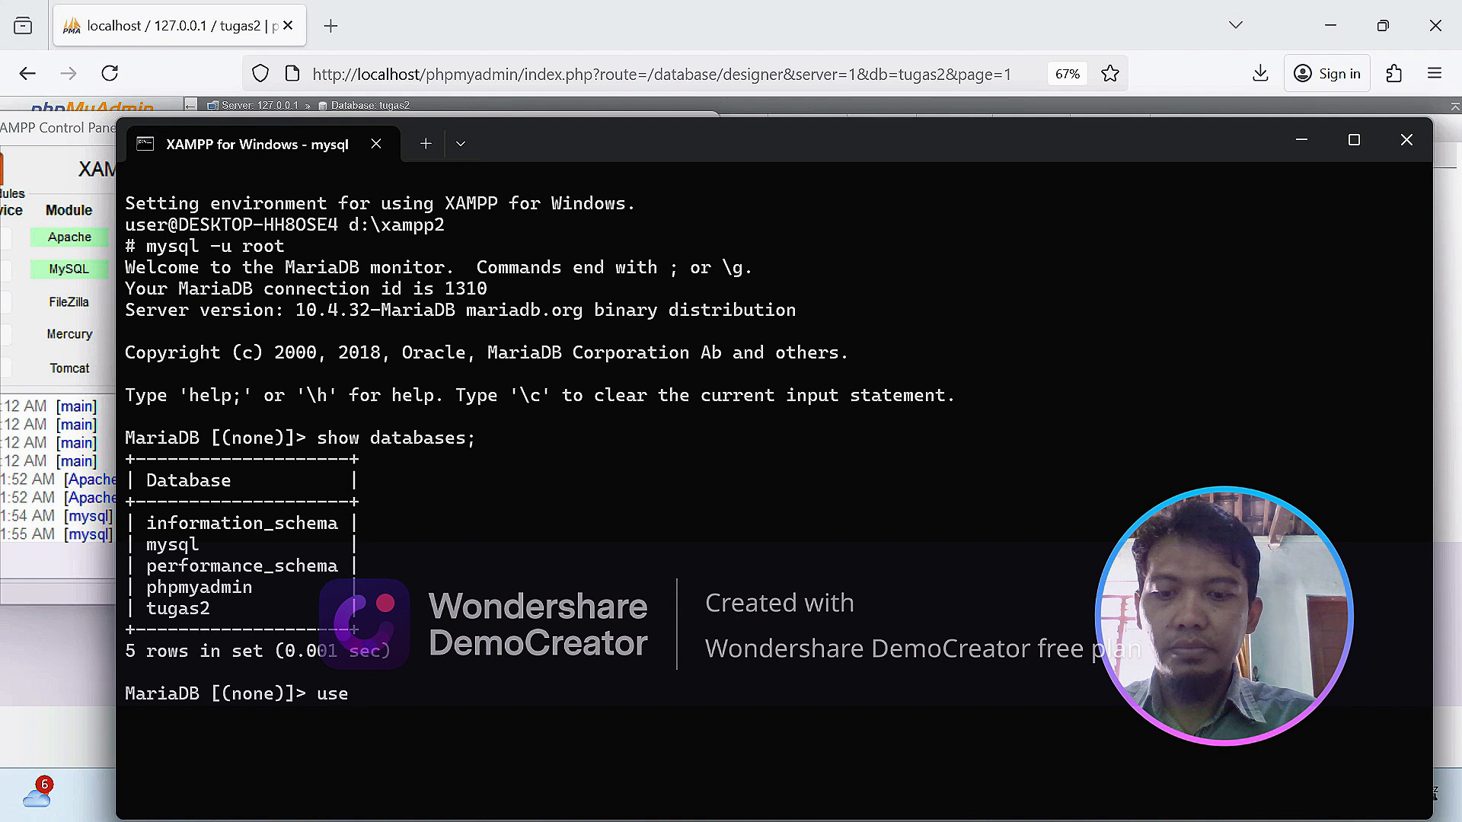
text( tugas)
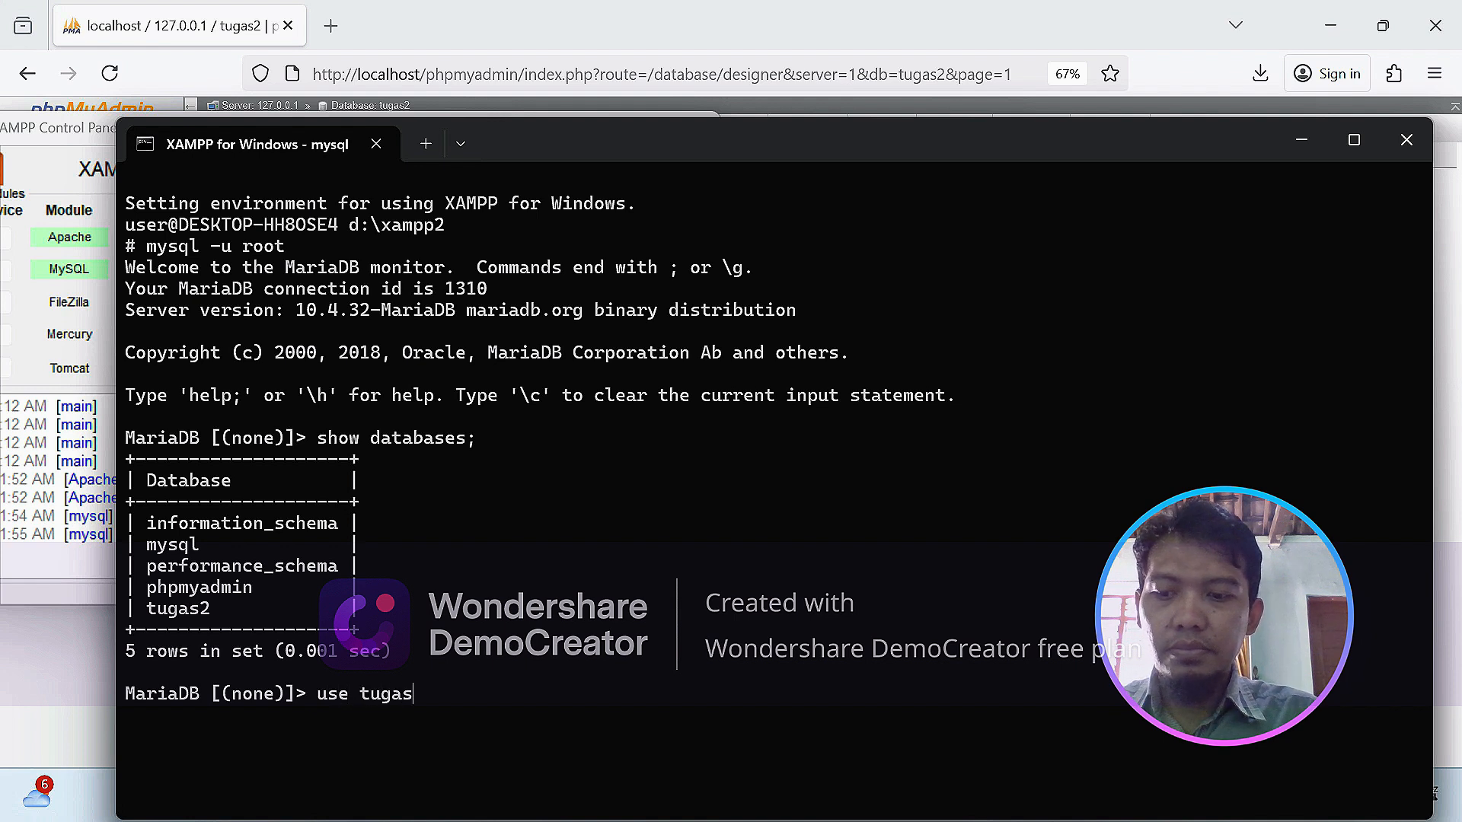
text(2)
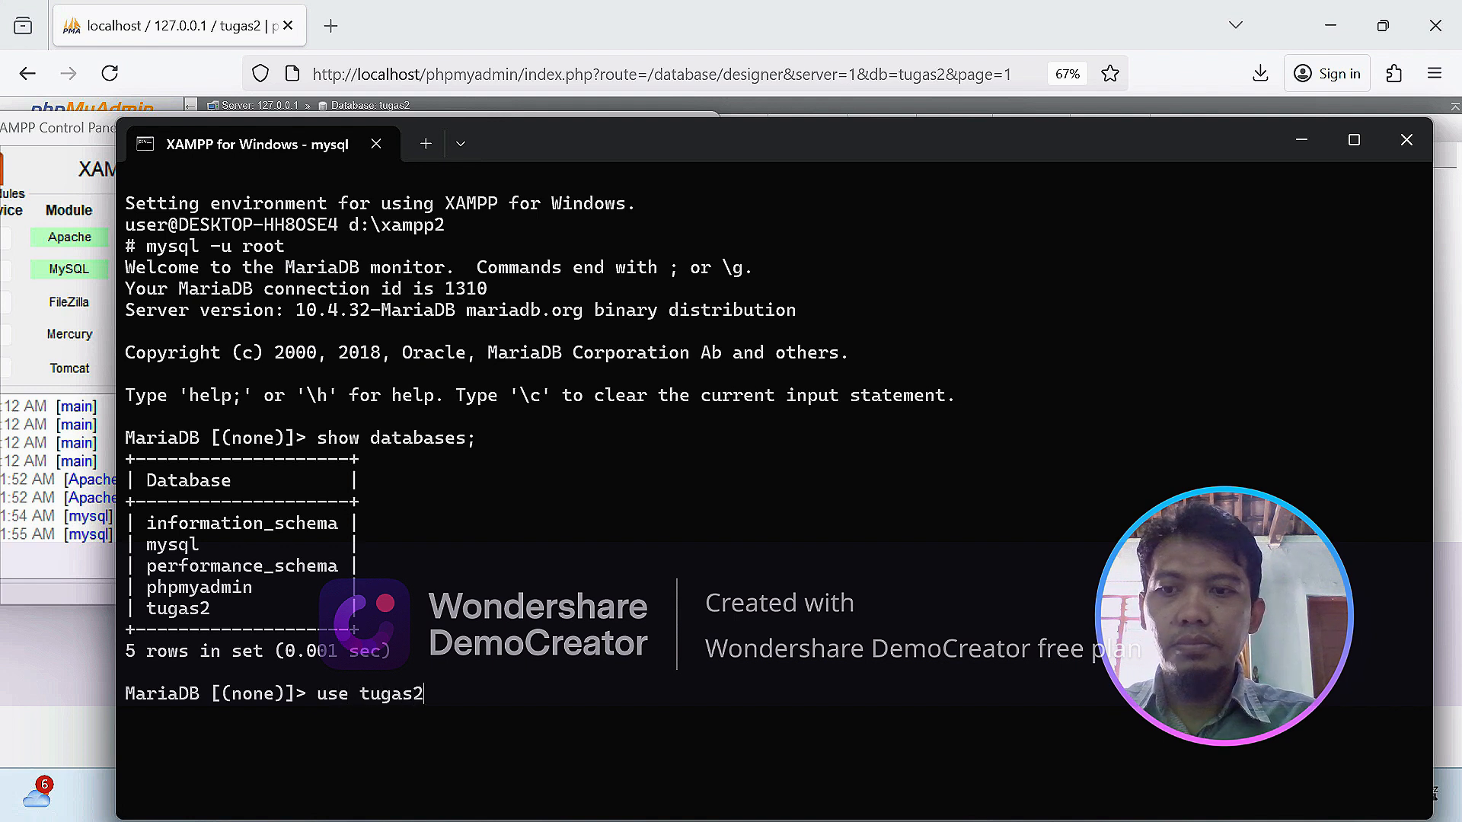
key(Return)
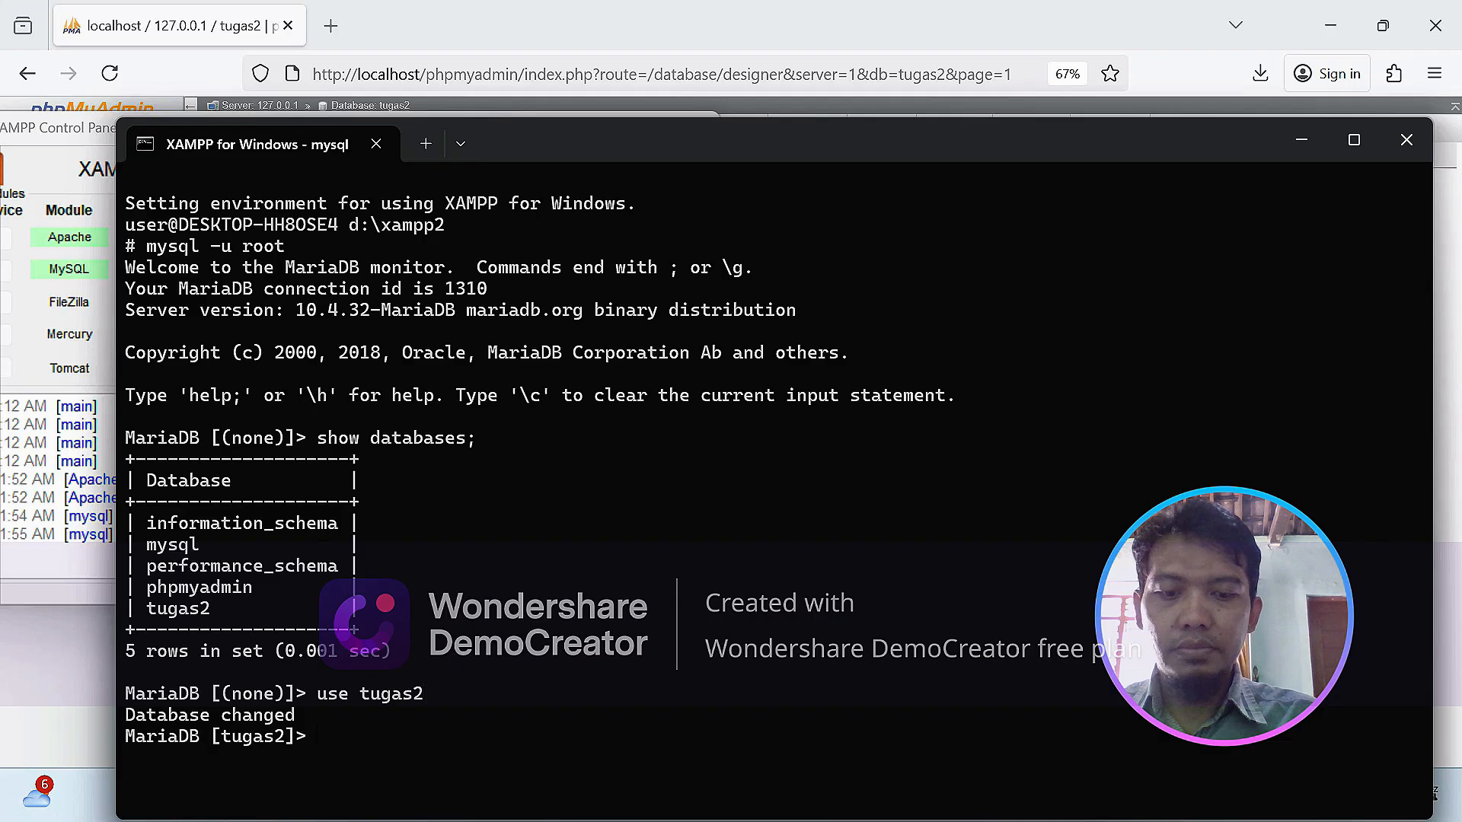
List the tables of the tugas2 database with `show tables;`.
text(show)
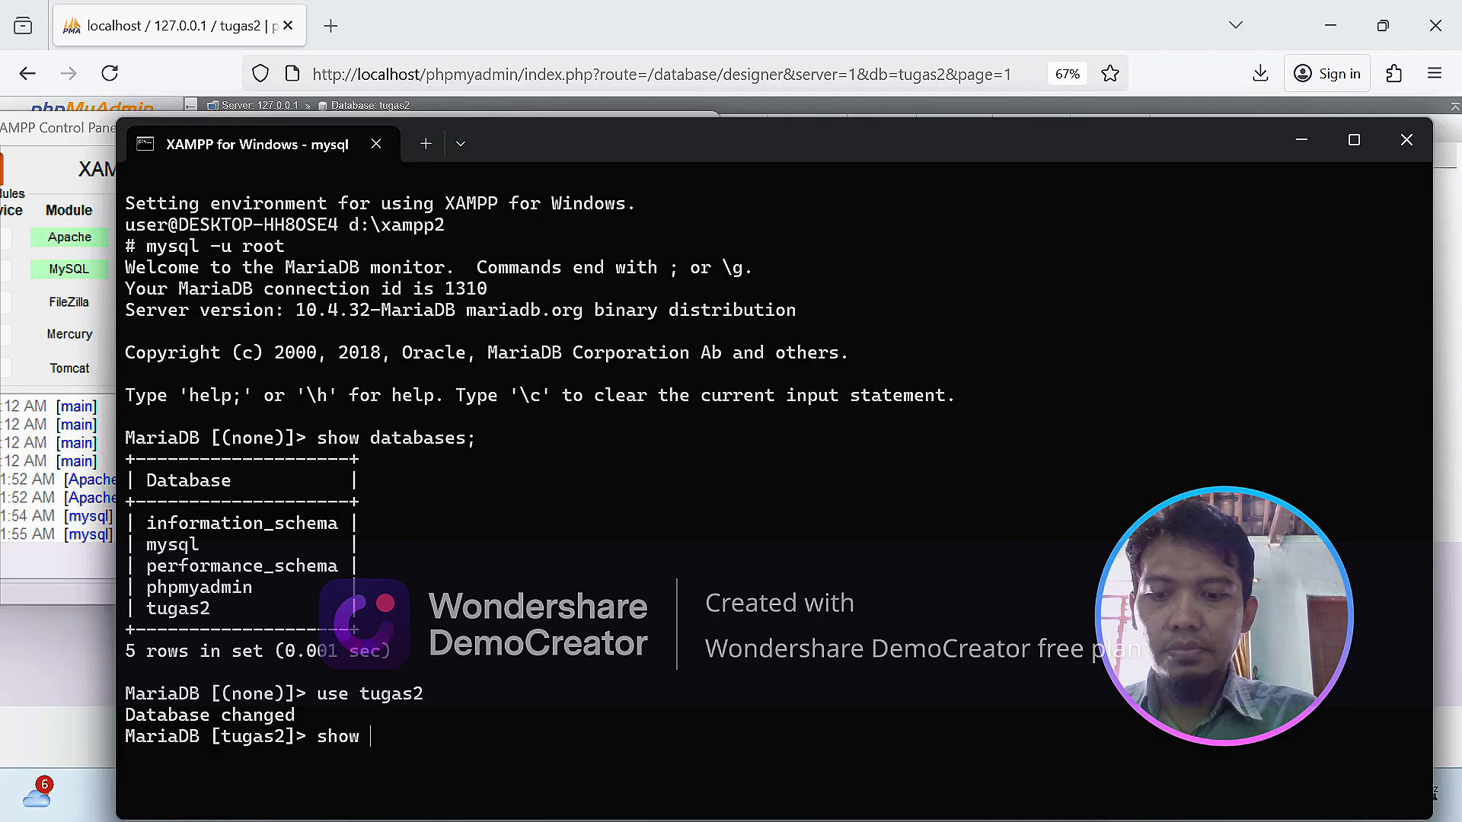
text( tables;)
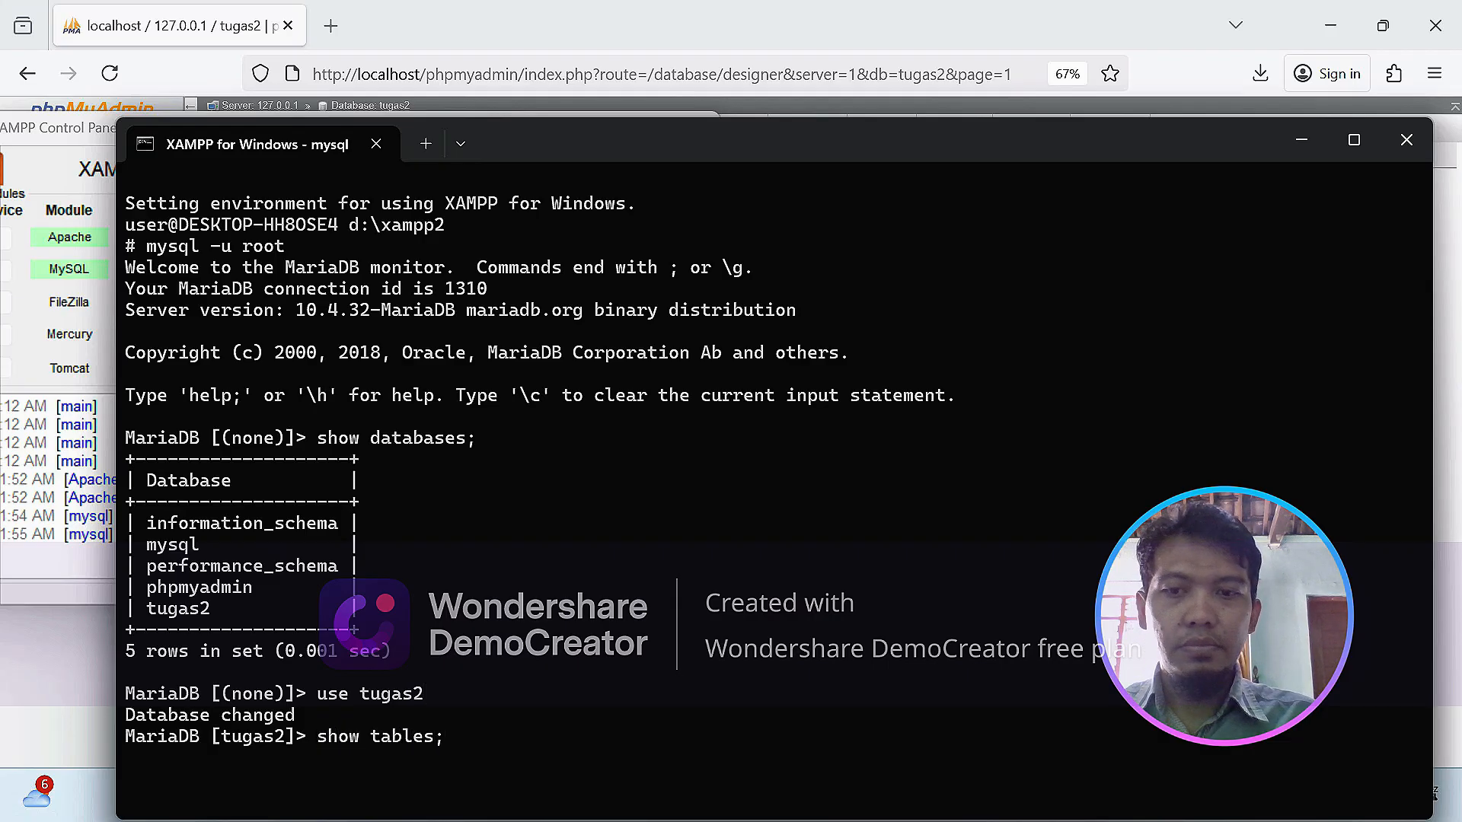
key(Return)
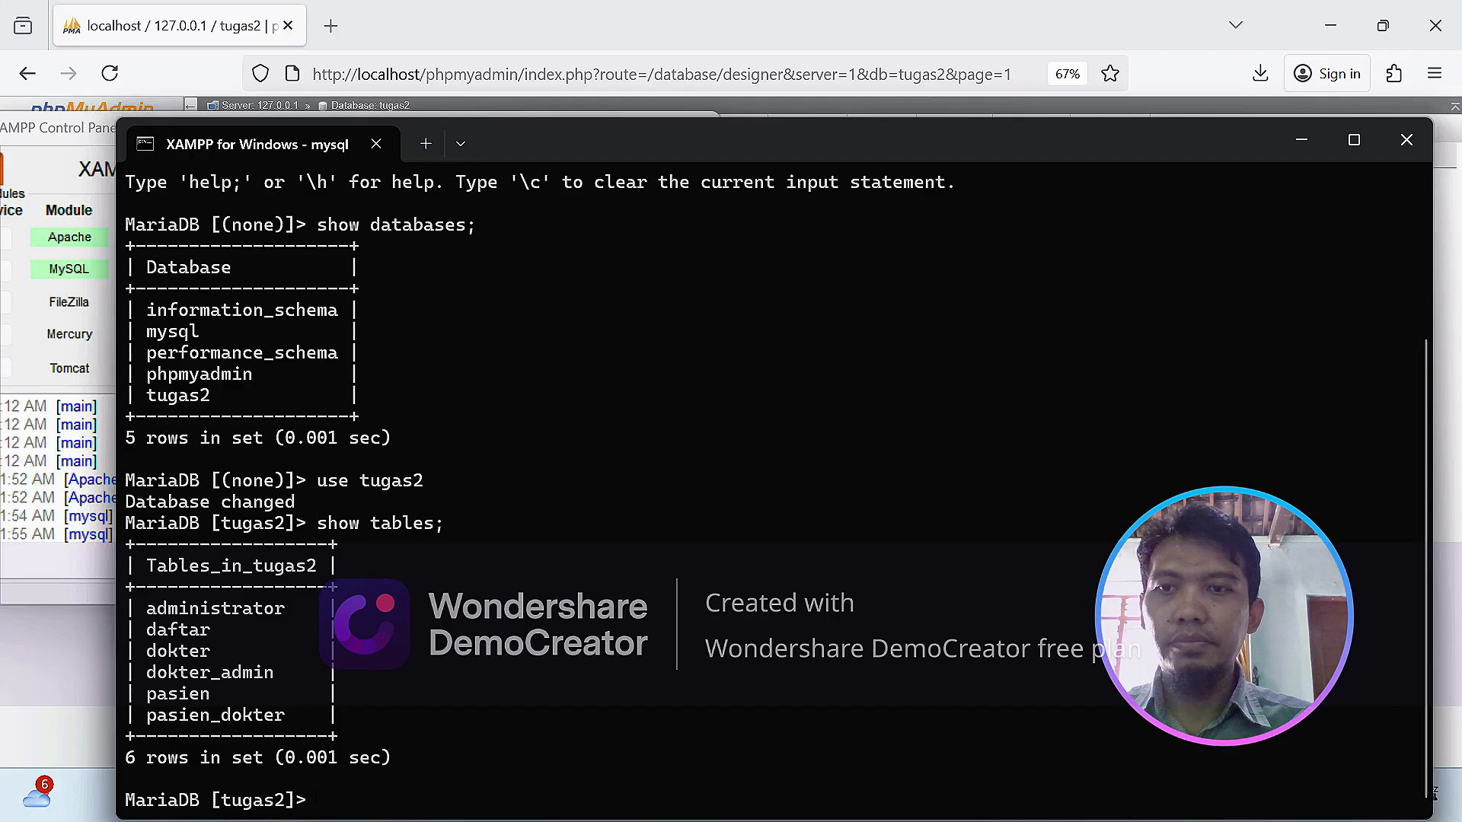
Reposition the terminal, minimize the XAMPP Control Panel, and query nama_pasien and jenis_kelamin for all rows in the pasien table.
drag(606, 128, 622, 56)
click(586, 128)
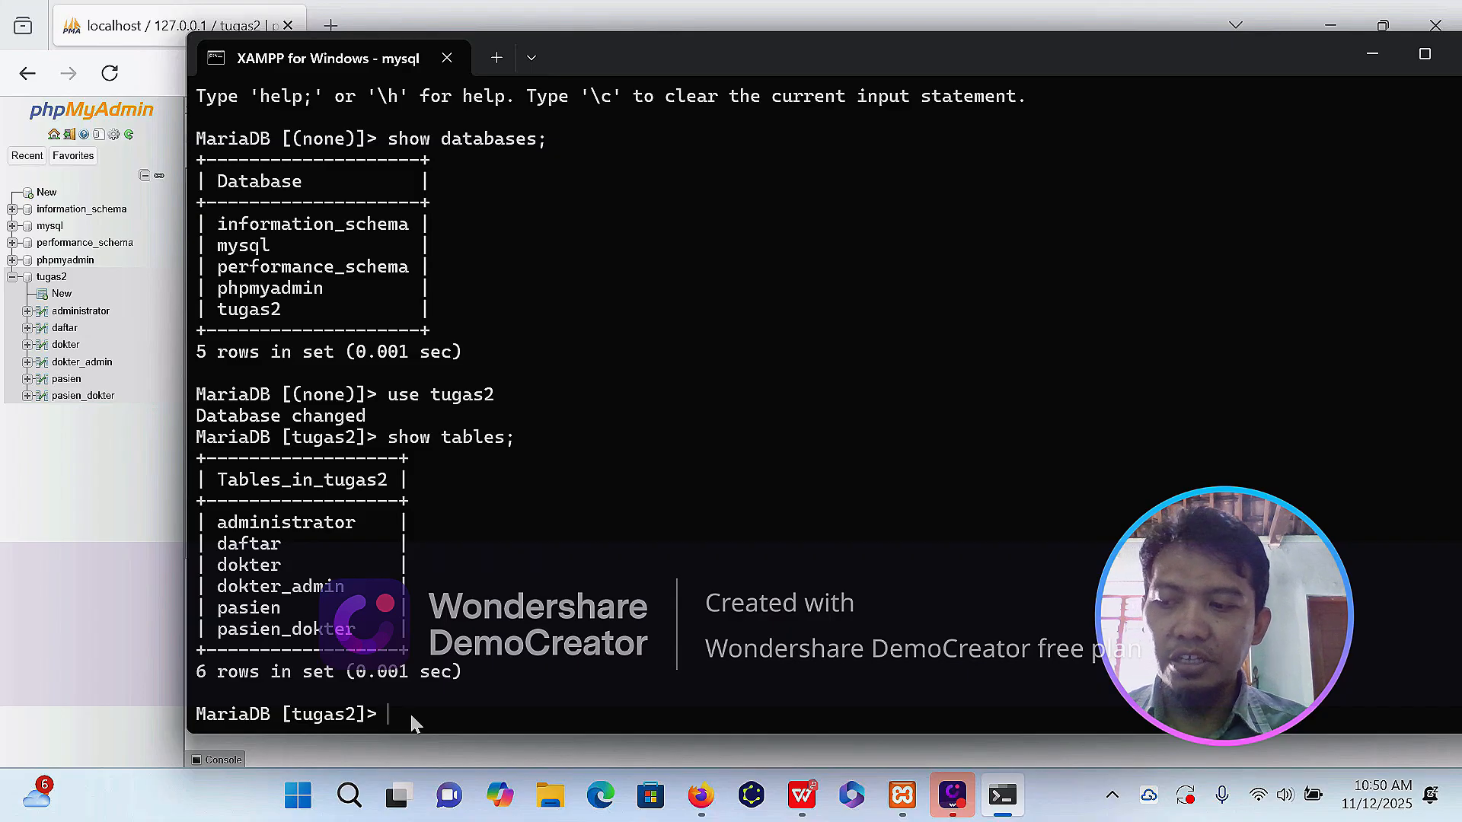
text(select n)
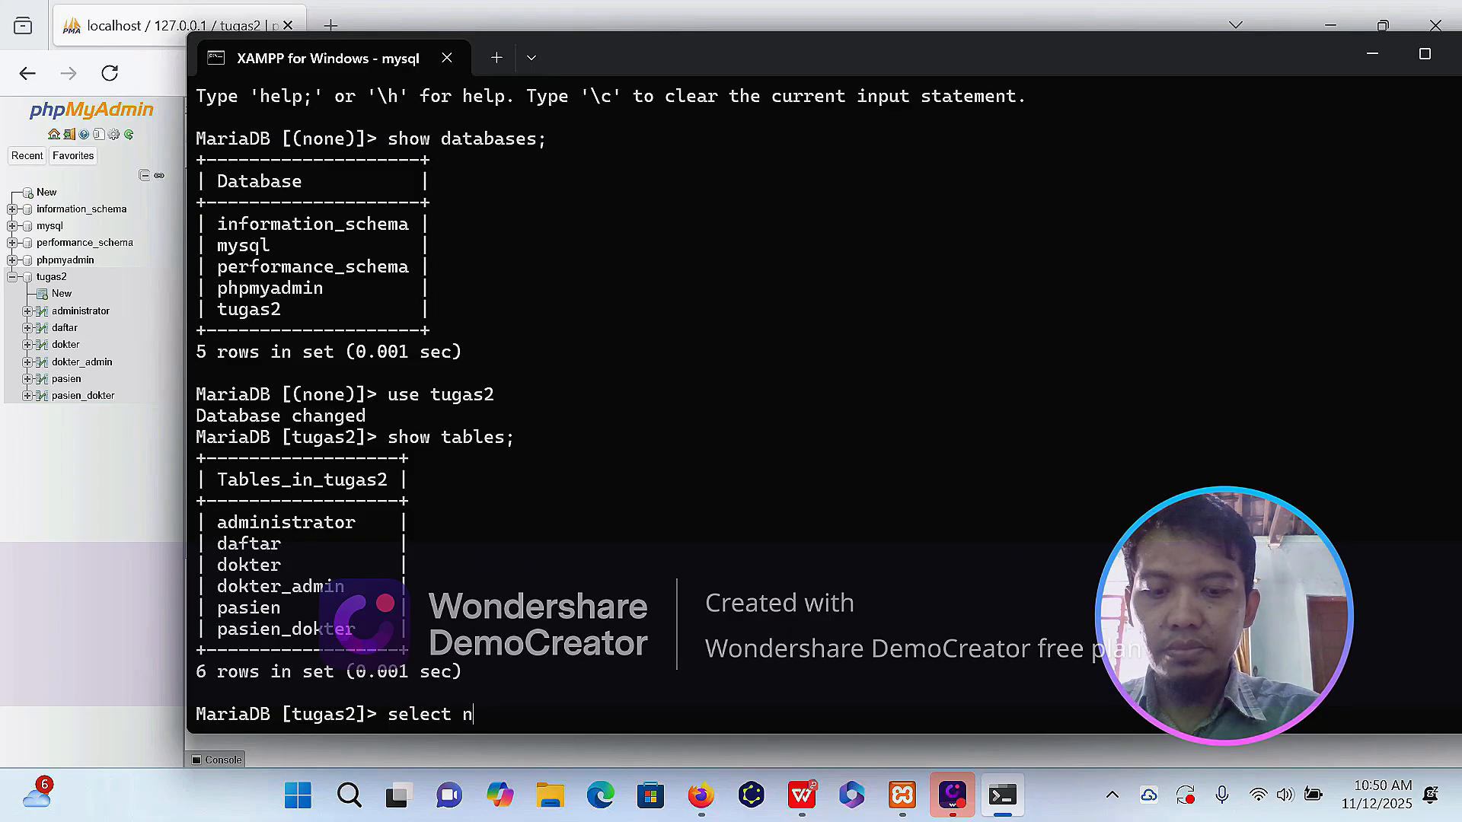
text(ama_pasien, jenis_kelamin)
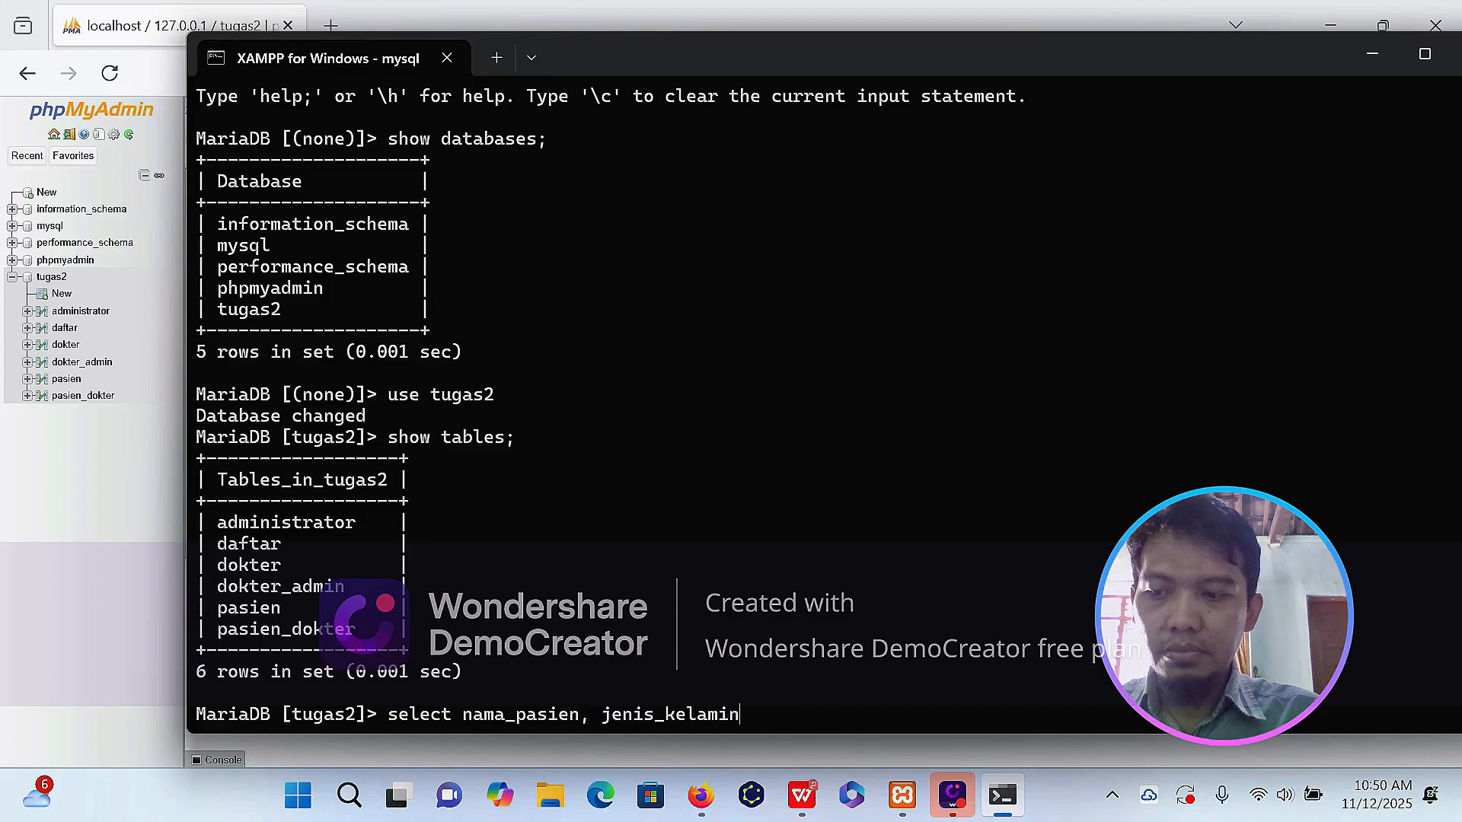
text( from pasien)
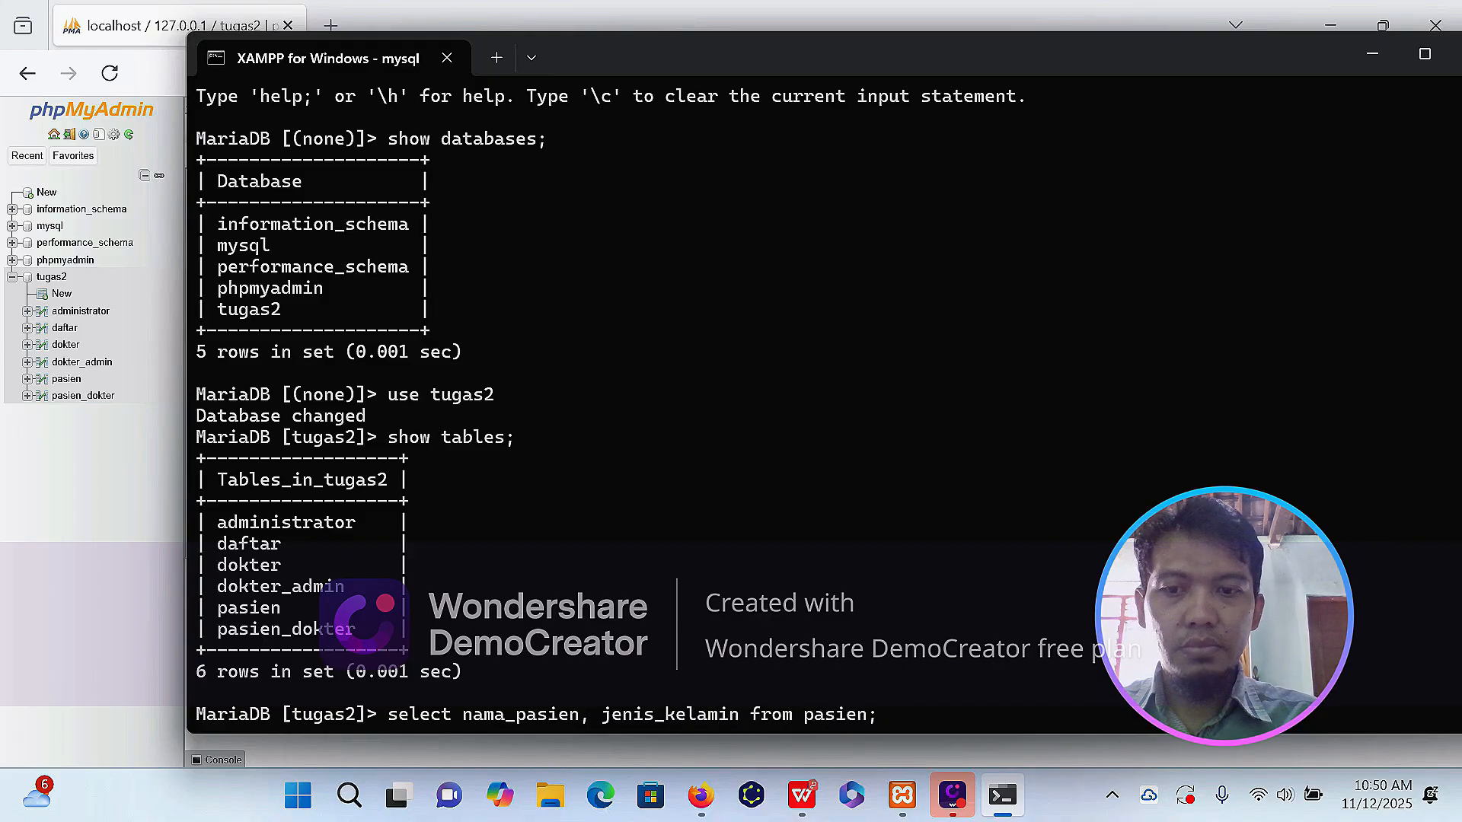
text(;)
key(Return)
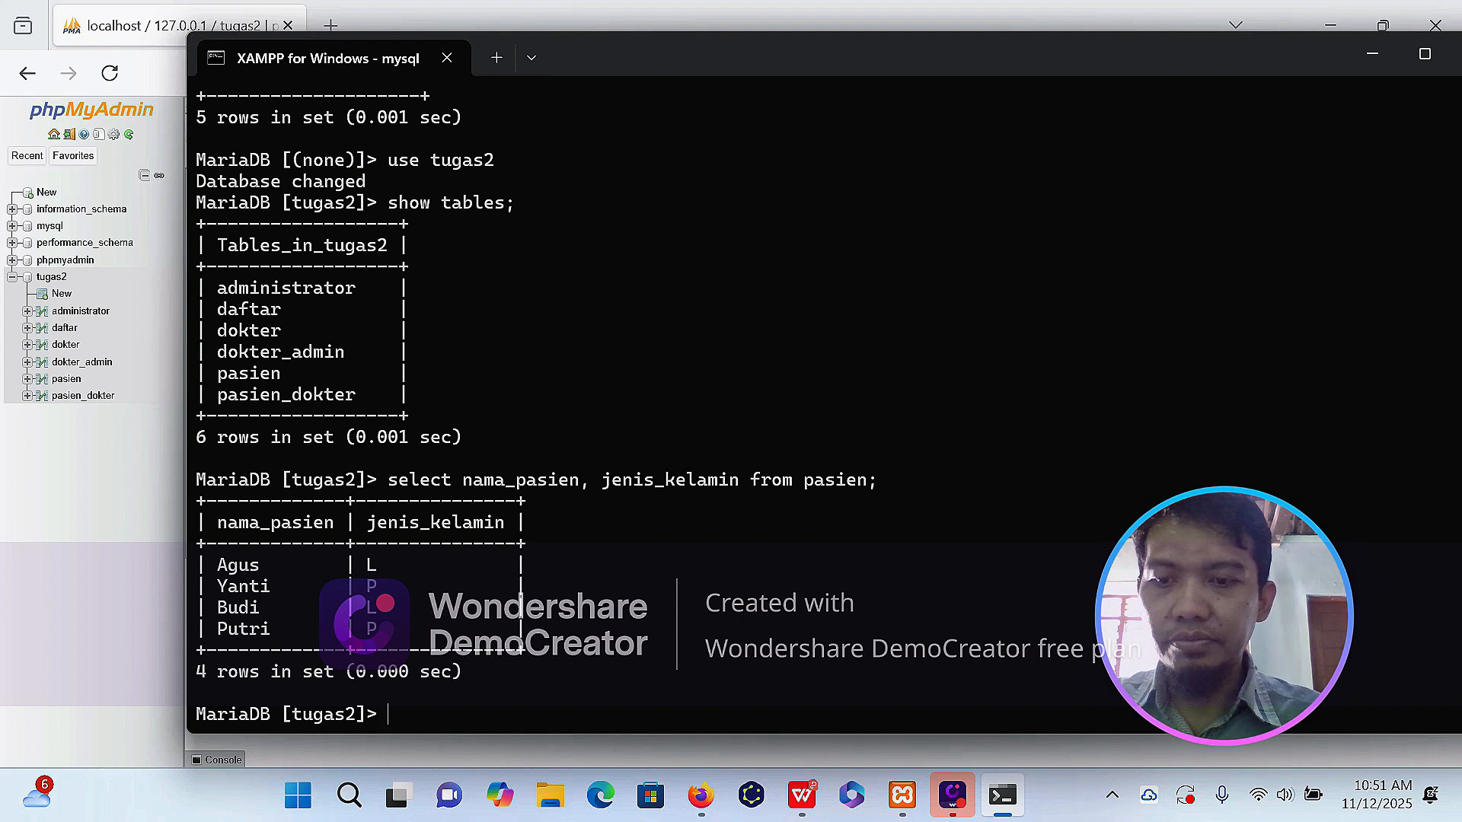
Query nama_pasien and jenis_kelamin from pasien, restricted to rows where jenis_kelamin='L'.
text(select nama_pasien, )
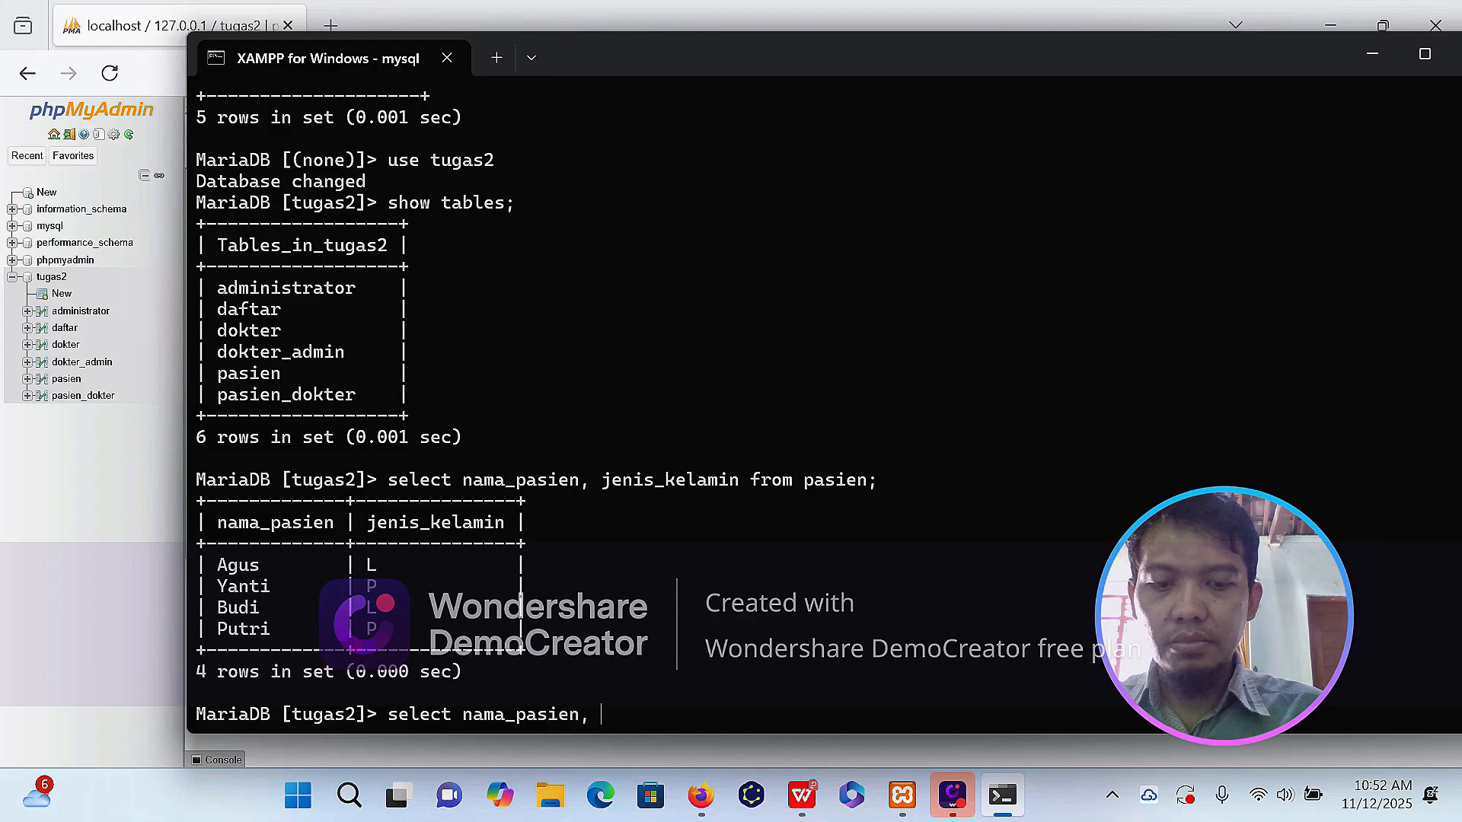
text(jenis_kelamin from pasien w)
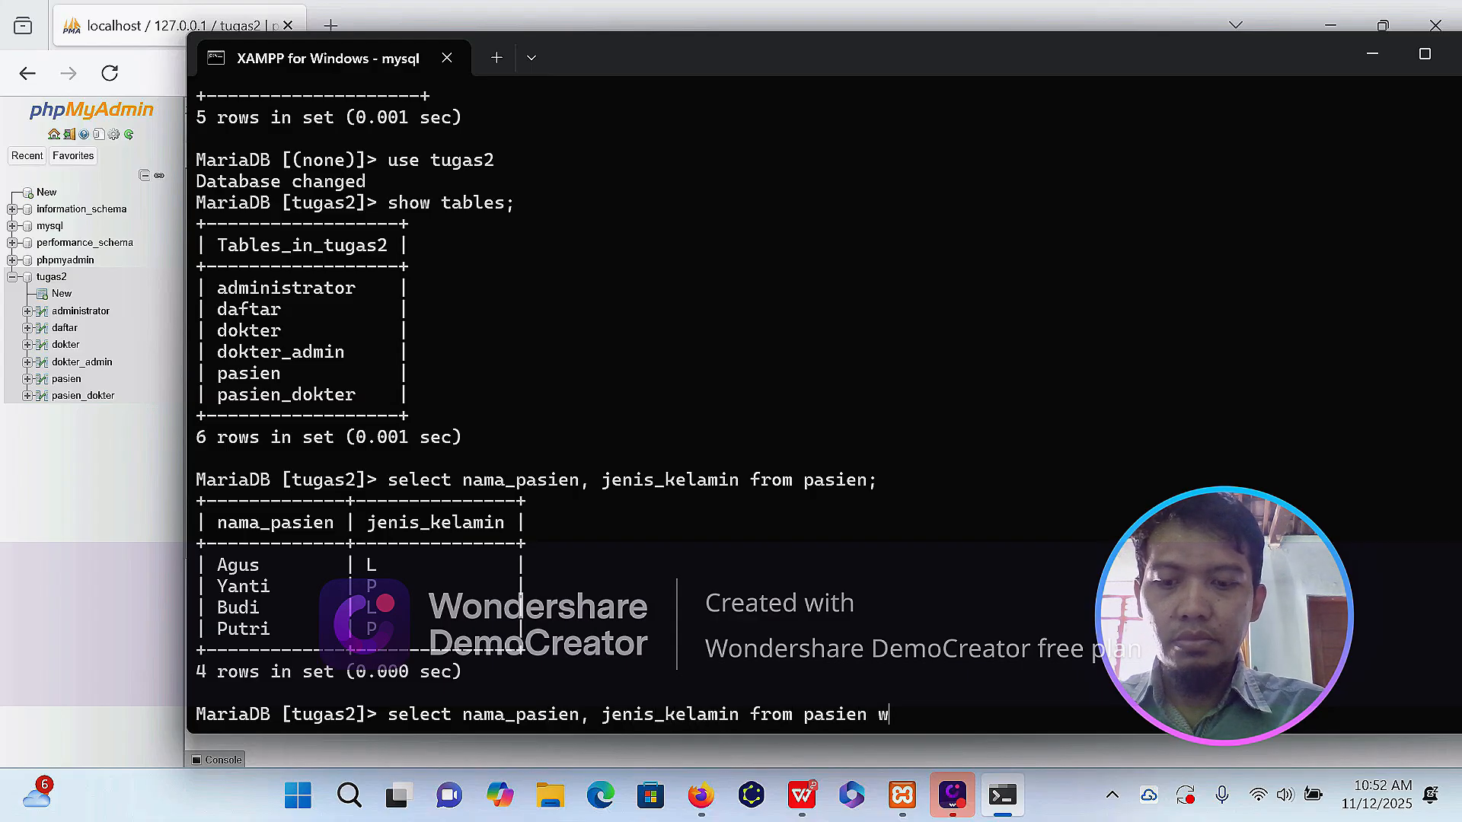
text(here jenis_kelam)
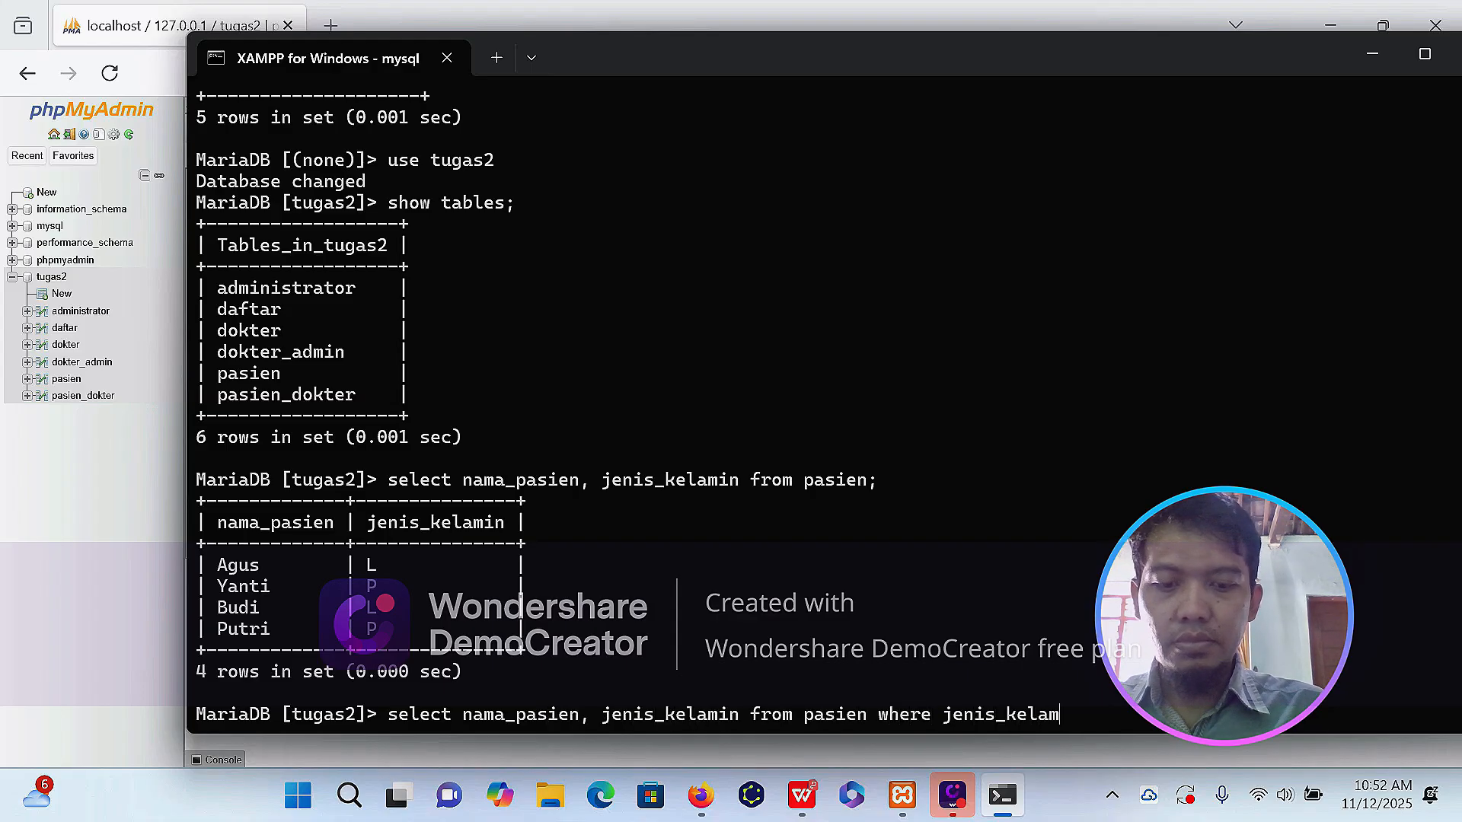
text(in=)
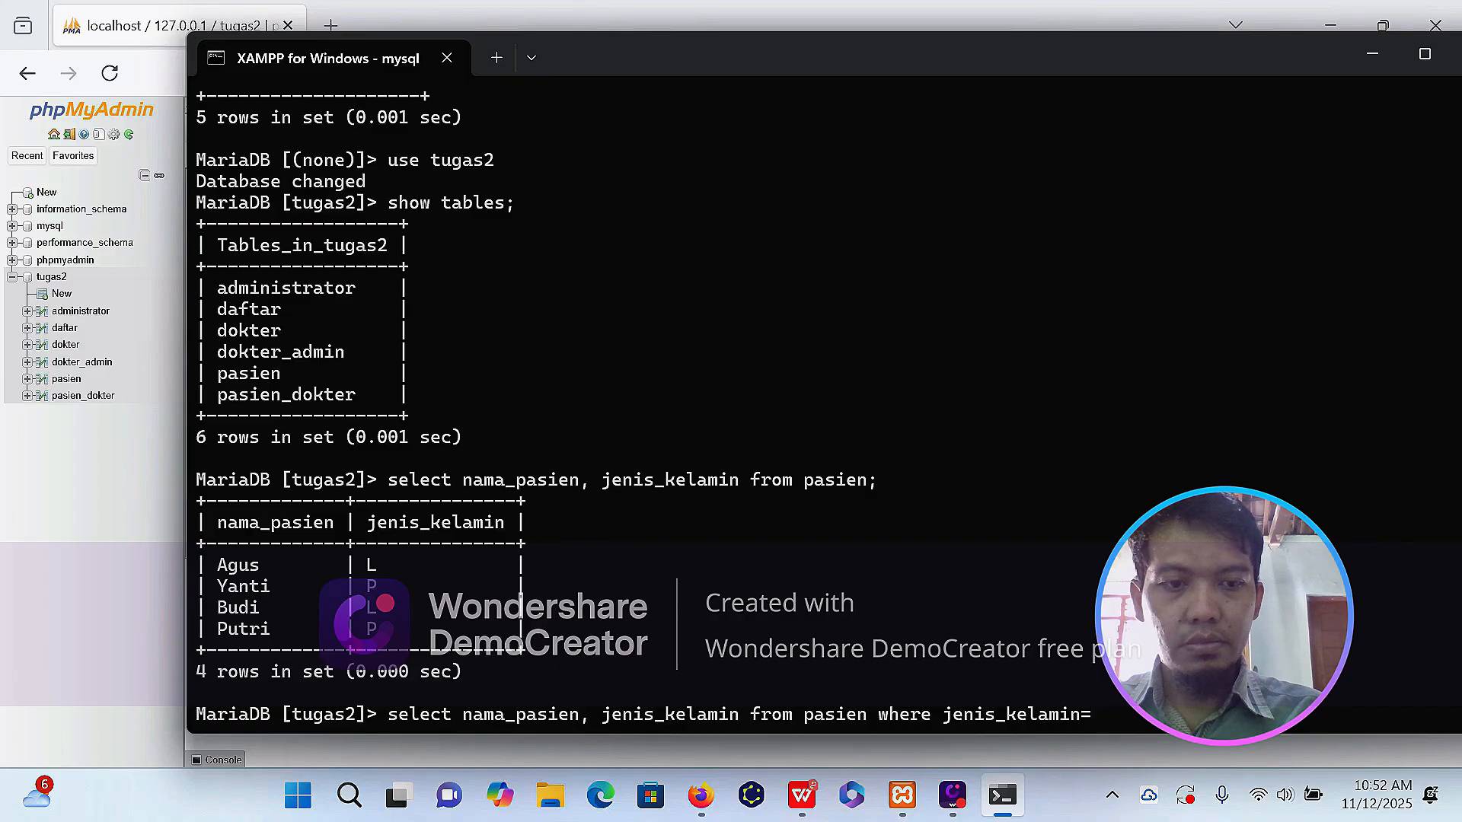
text('L';)
key(Return)
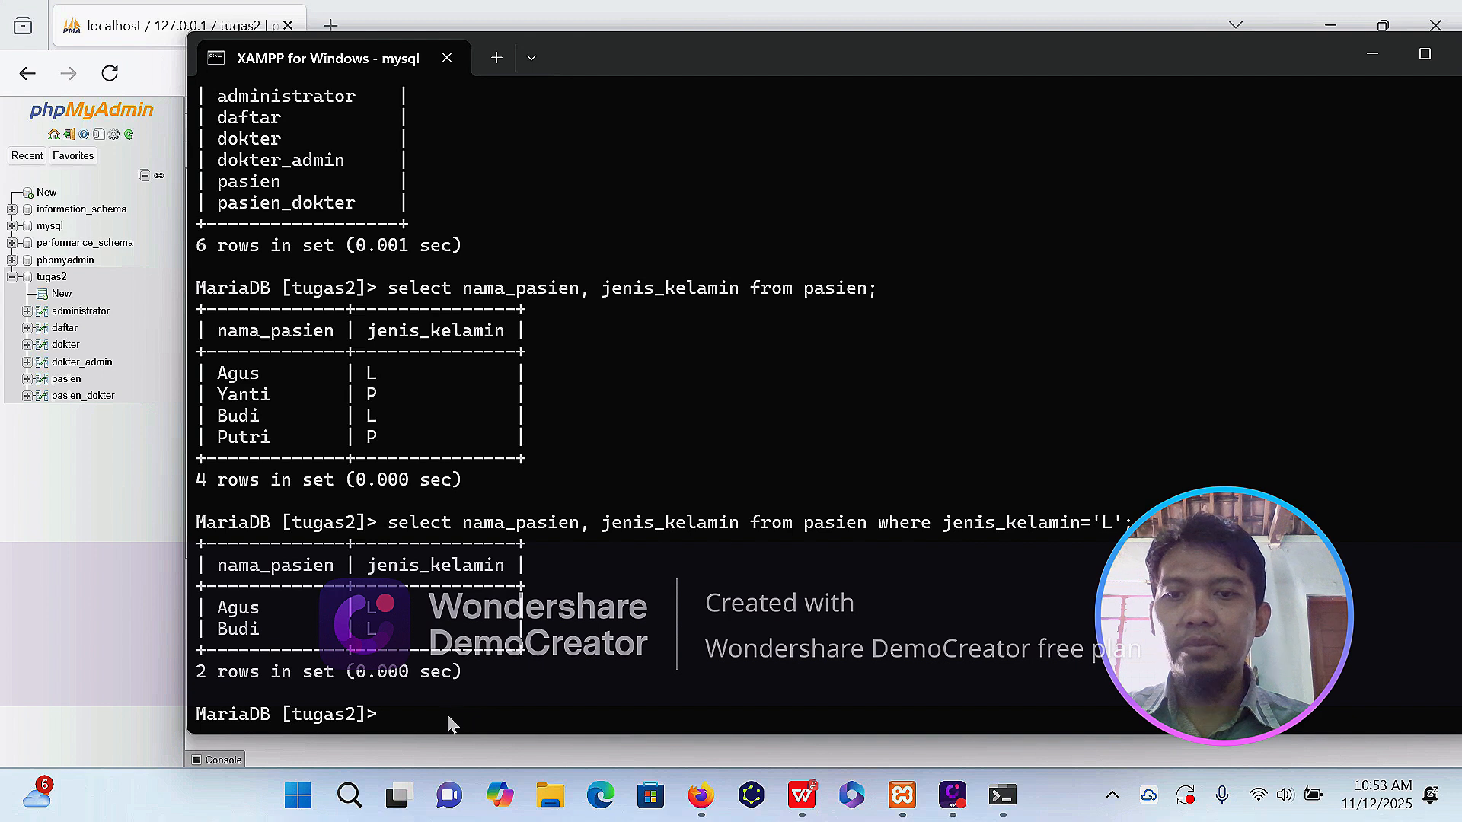
Query nama_pasien and jenis_kelamin from pasien, restricted to rows where jenis_kelamin='P'.
click(422, 716)
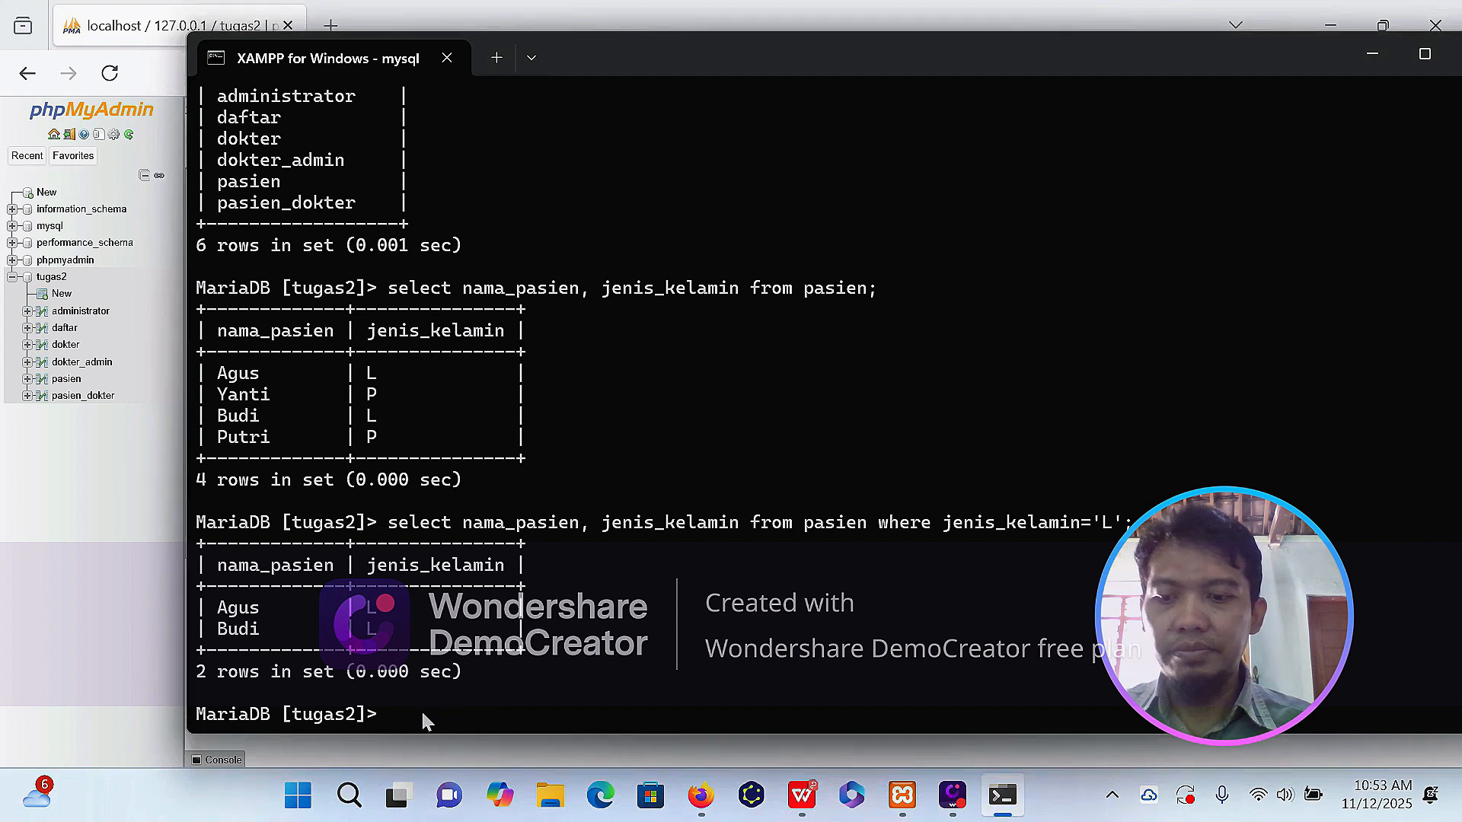
text(select nama_pasien,)
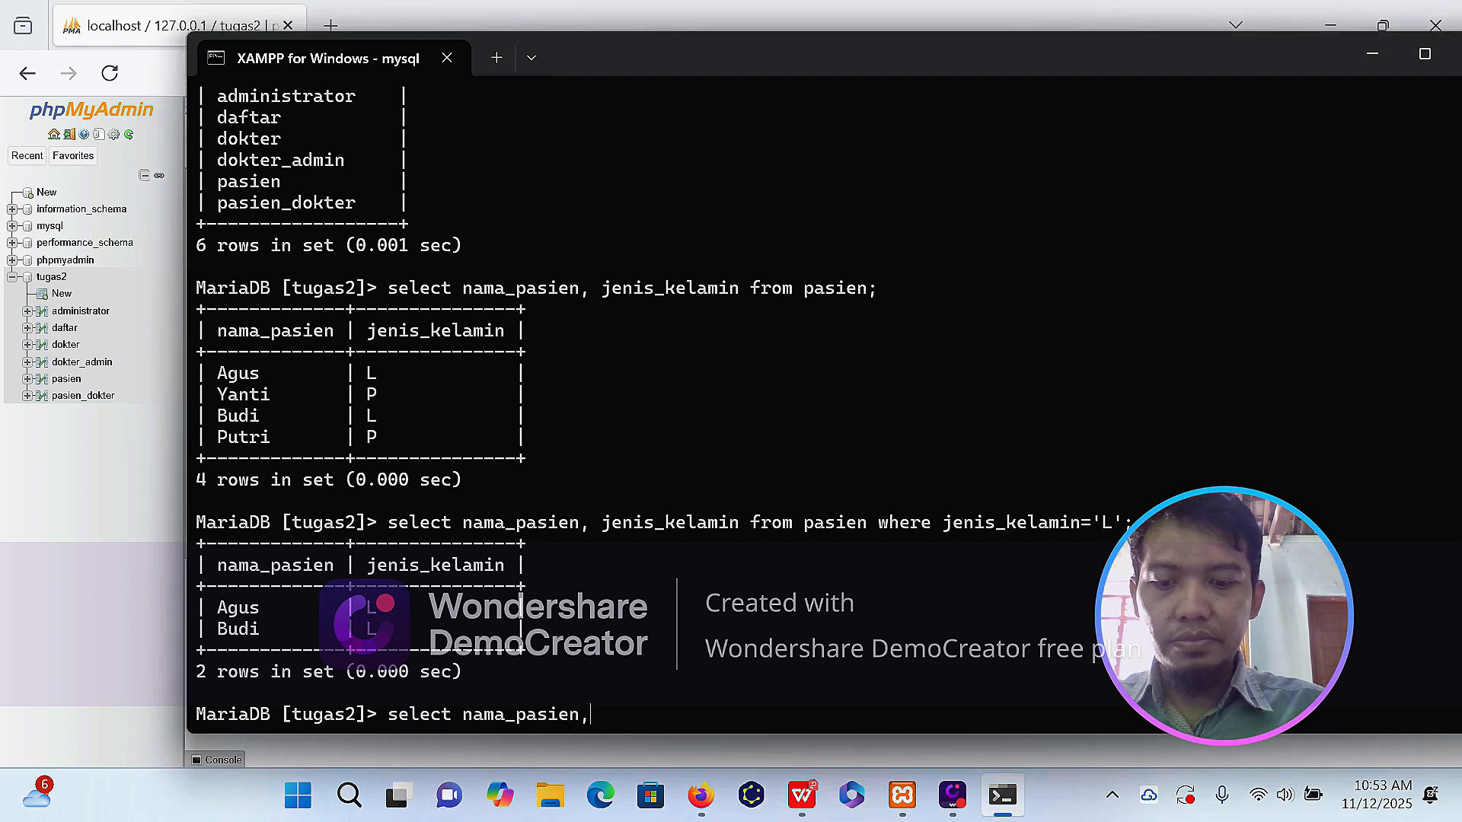
text( jenis_kelamin from pasien w)
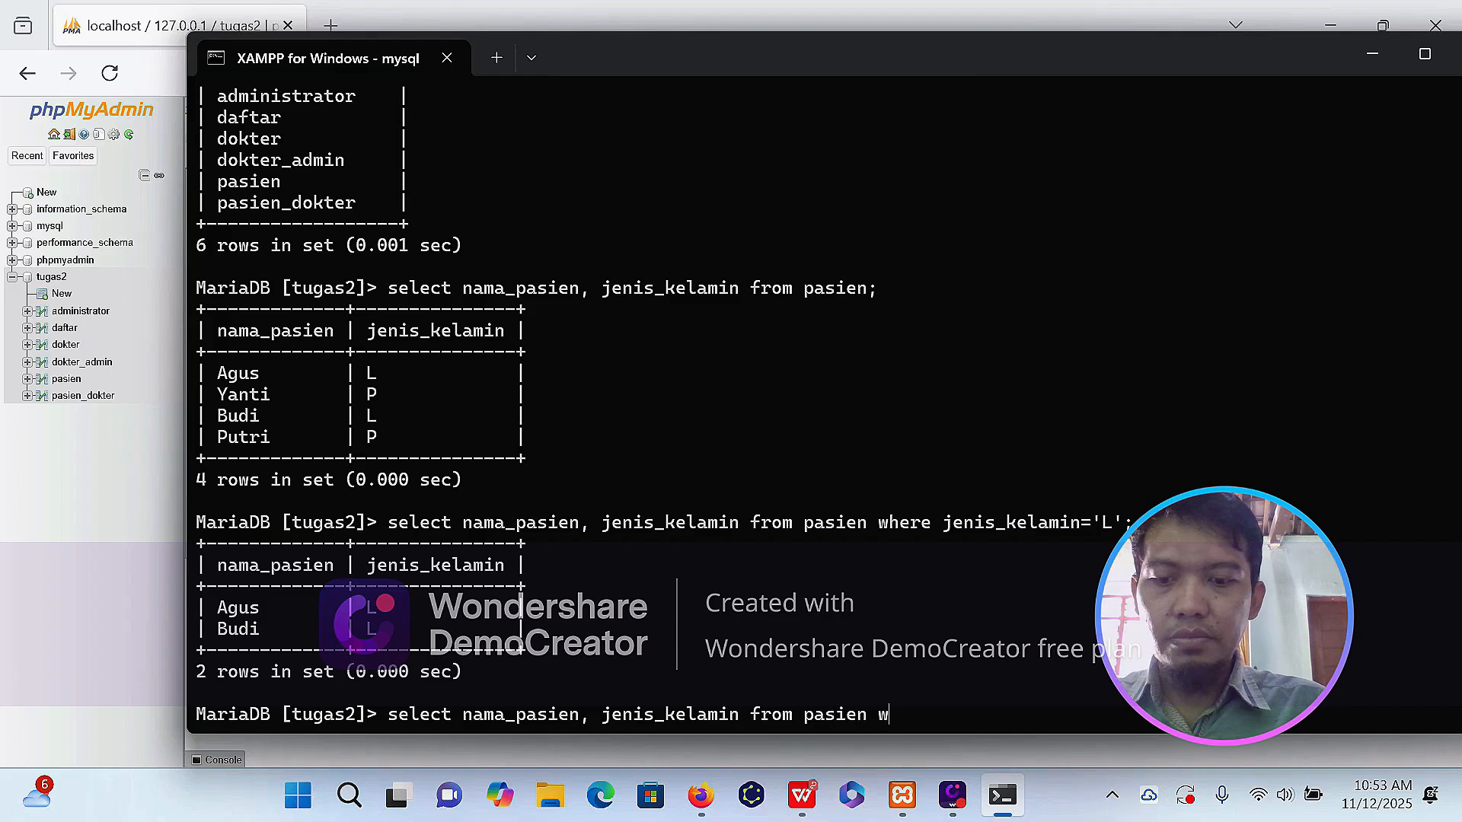
text(here jenis_kelamin=')
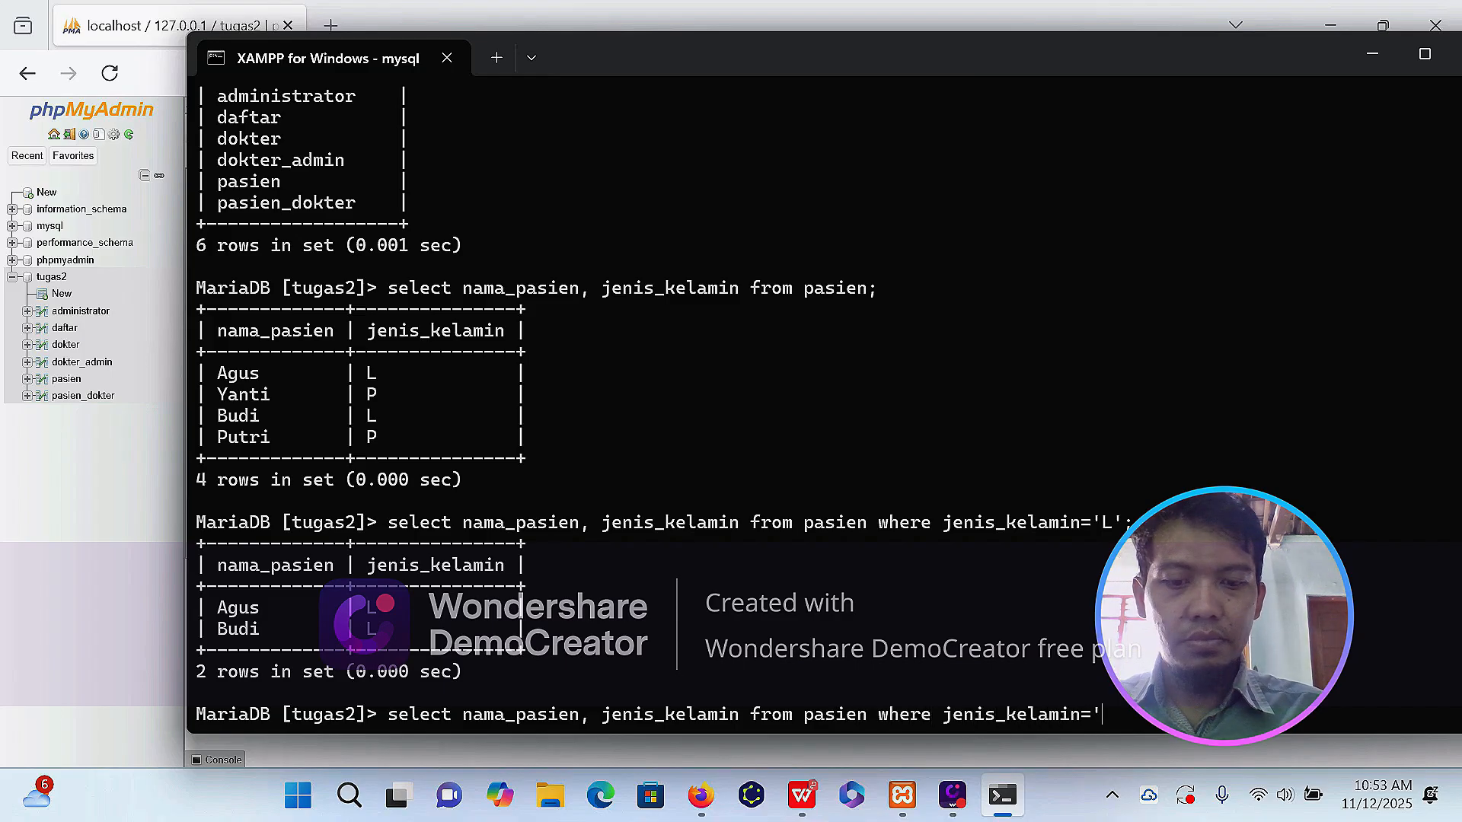
text(P';)
key(Return)
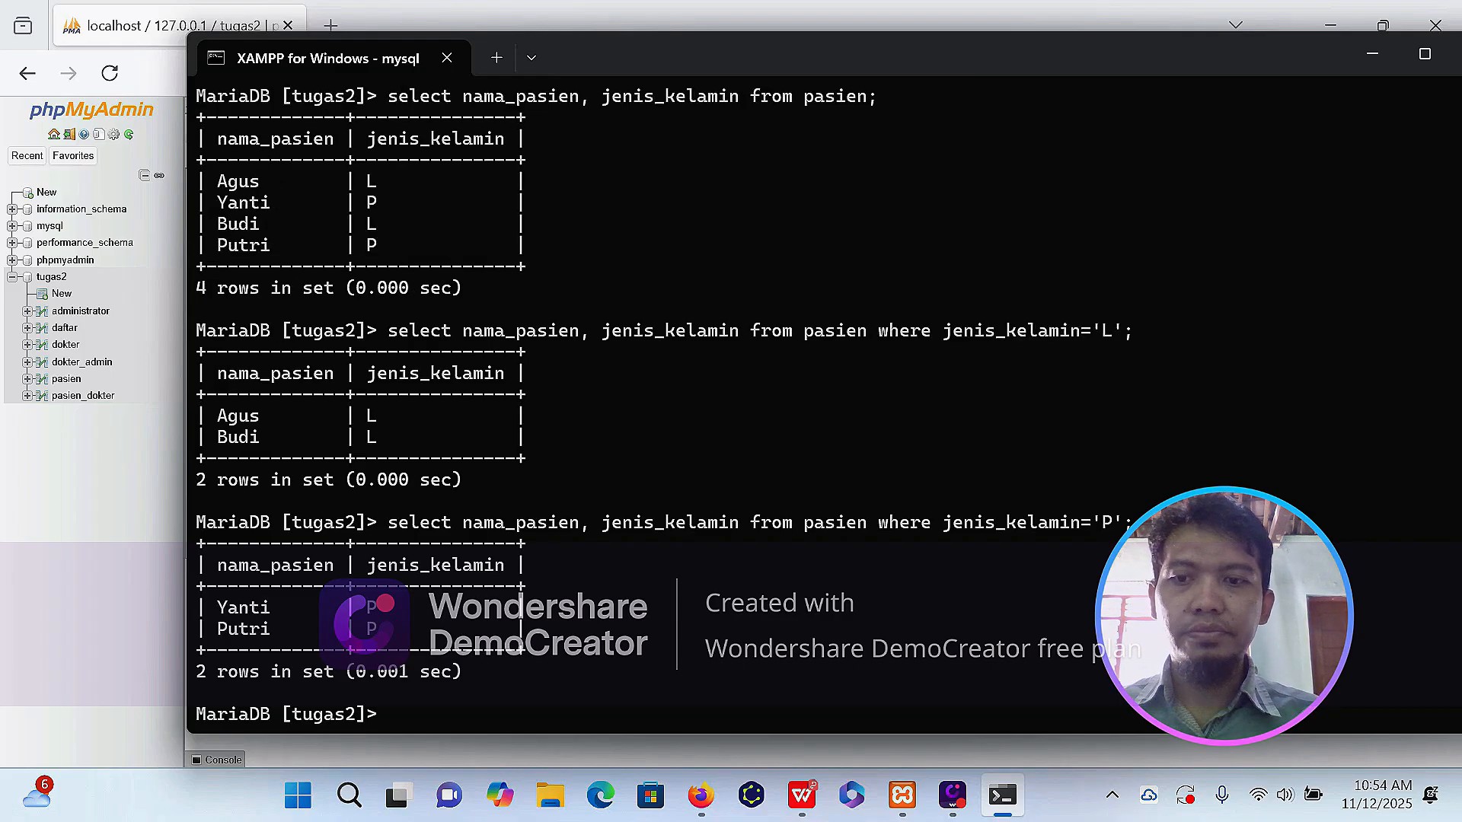